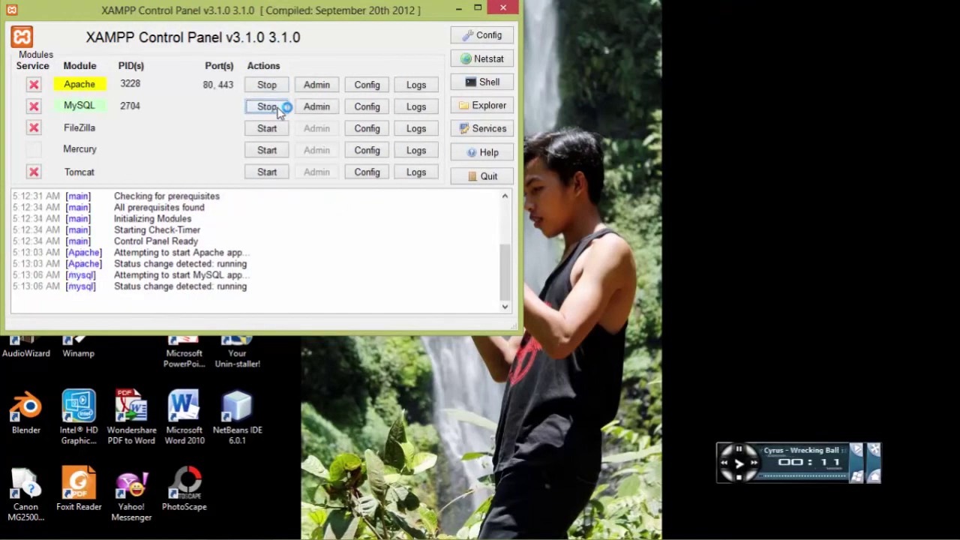
Minimize the XAMPP Control Panel while Apache and MySQL keep running.
{"action": "left_click", "coordinate": [459, 10]}
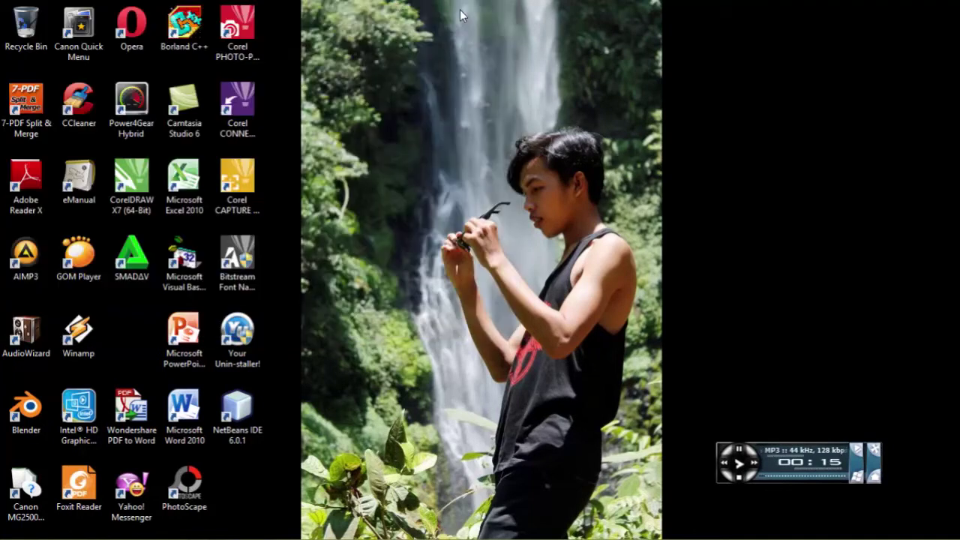
{"action": "mouse_move", "coordinate": [164, 535]}
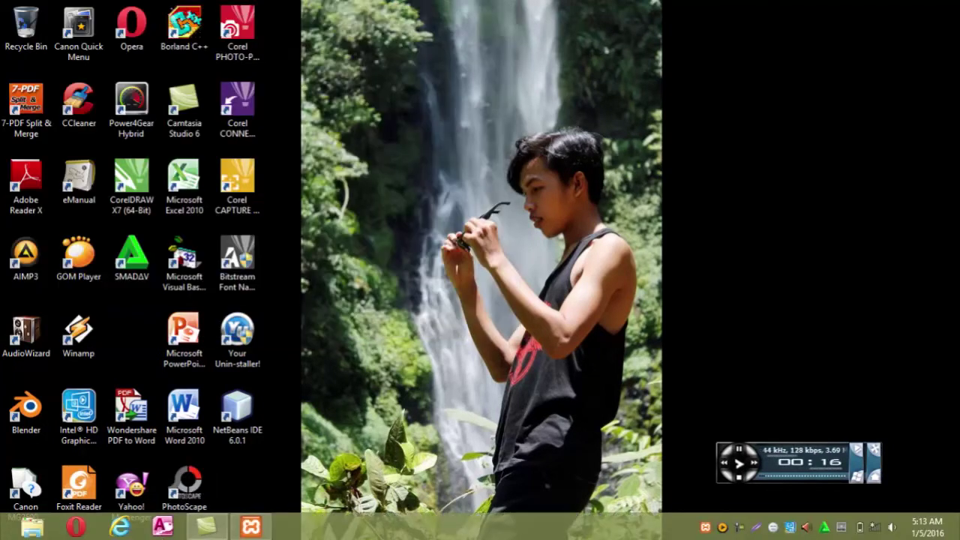
Launch Opera and load localhost/phpmyadmin/ in the address bar.
{"action": "left_click", "coordinate": [75, 527]}
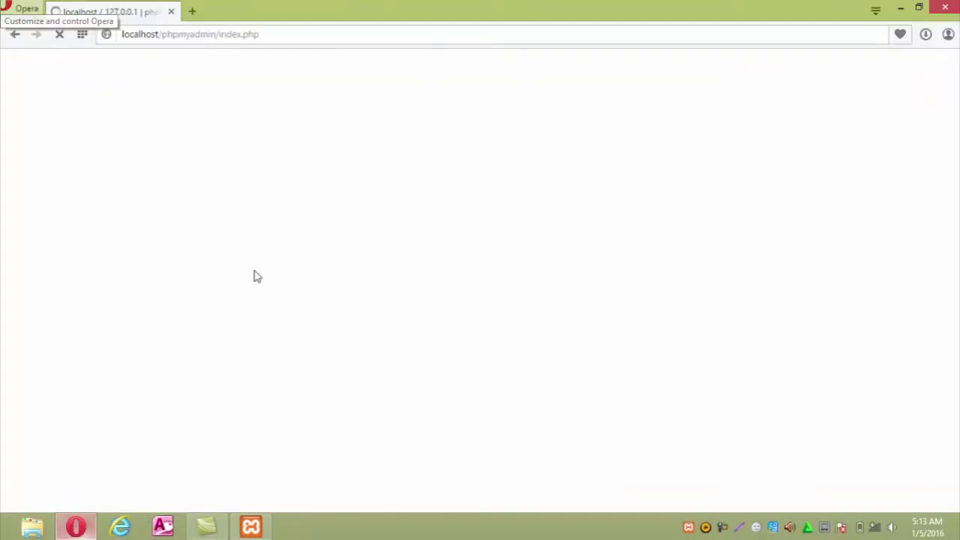
{"action": "left_click", "coordinate": [260, 34]}
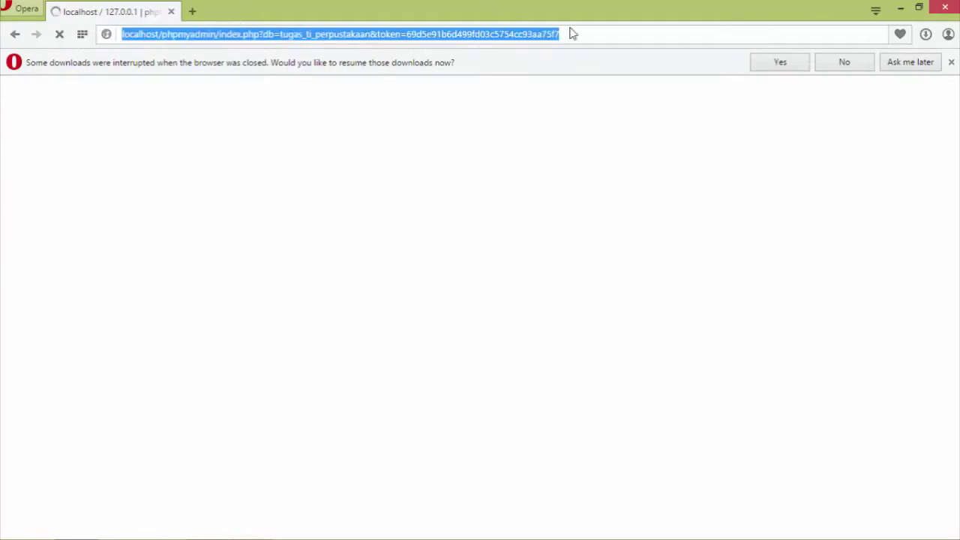
{"action": "key", "text": "BackSpace"}
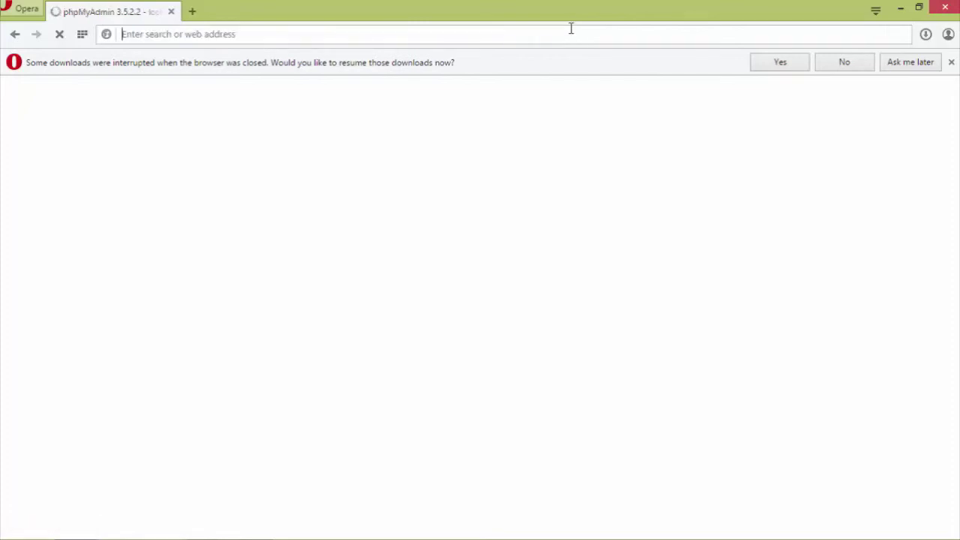
{"action": "type", "text": "local"}
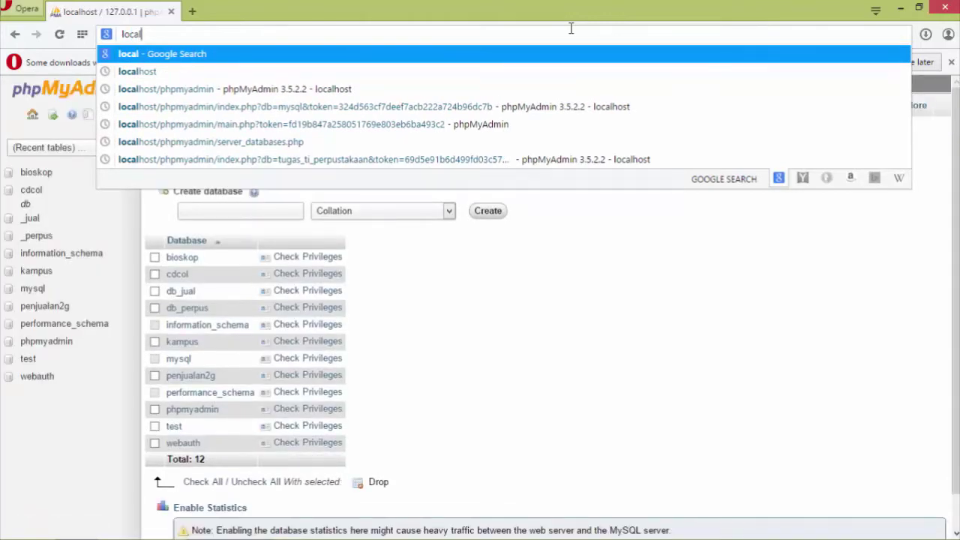
{"action": "type", "text": "hos"}
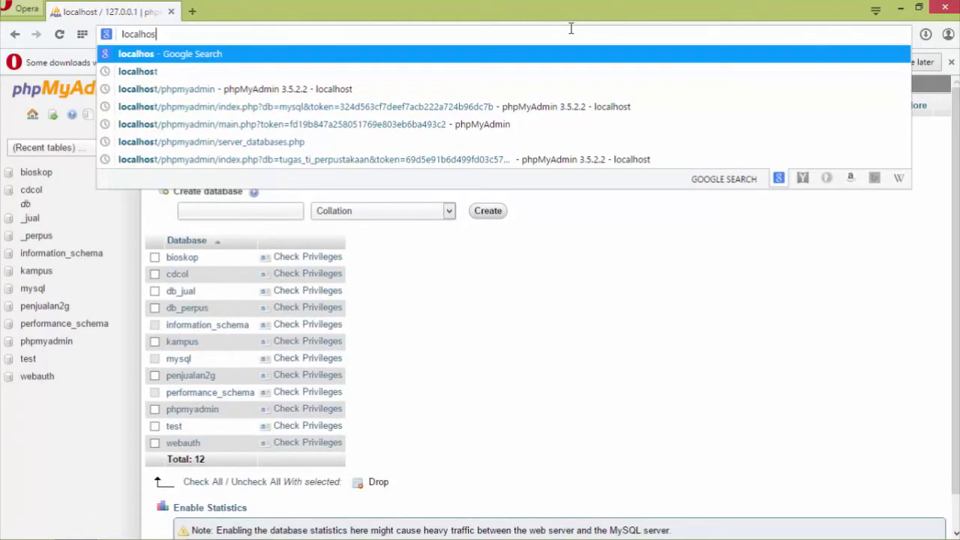
{"action": "type", "text": "t/"}
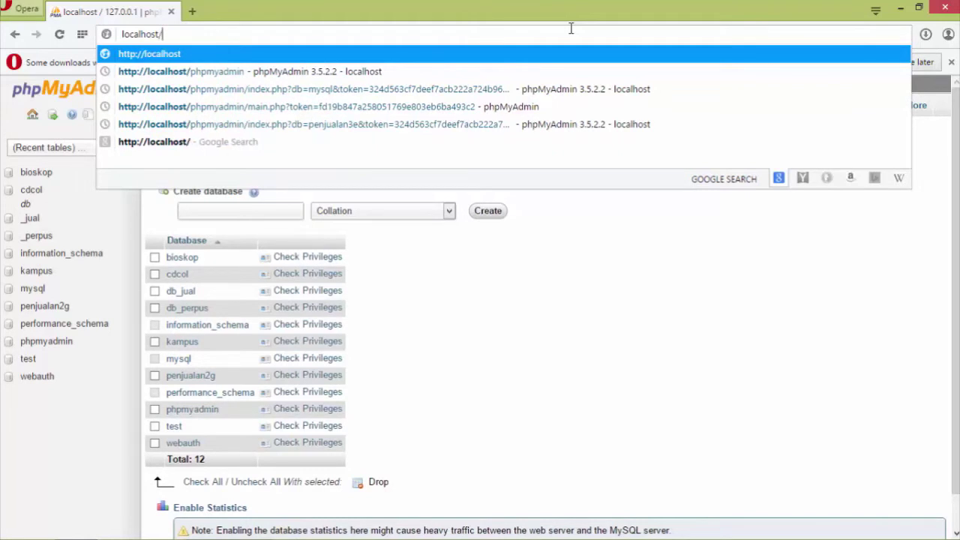
{"action": "type", "text": "phpm"}
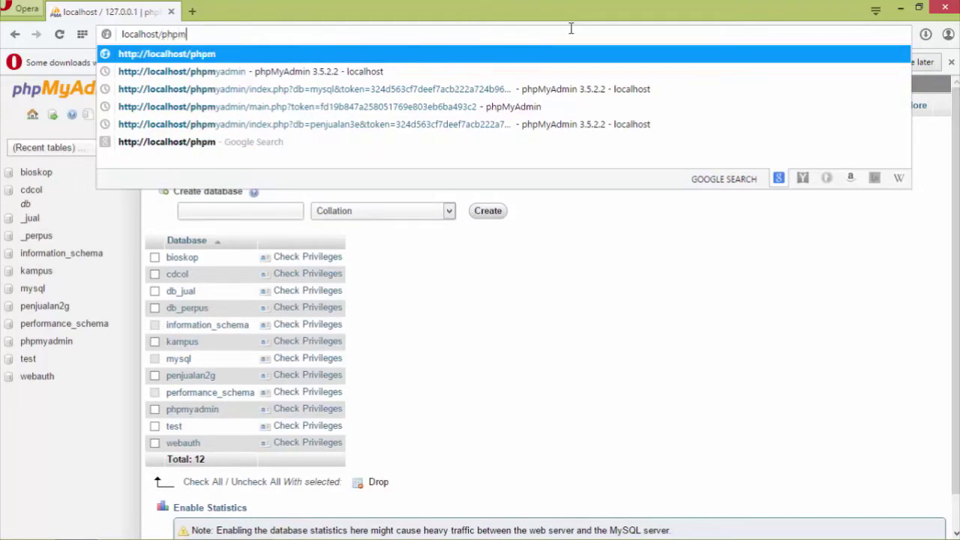
{"action": "type", "text": "yadmin/"}
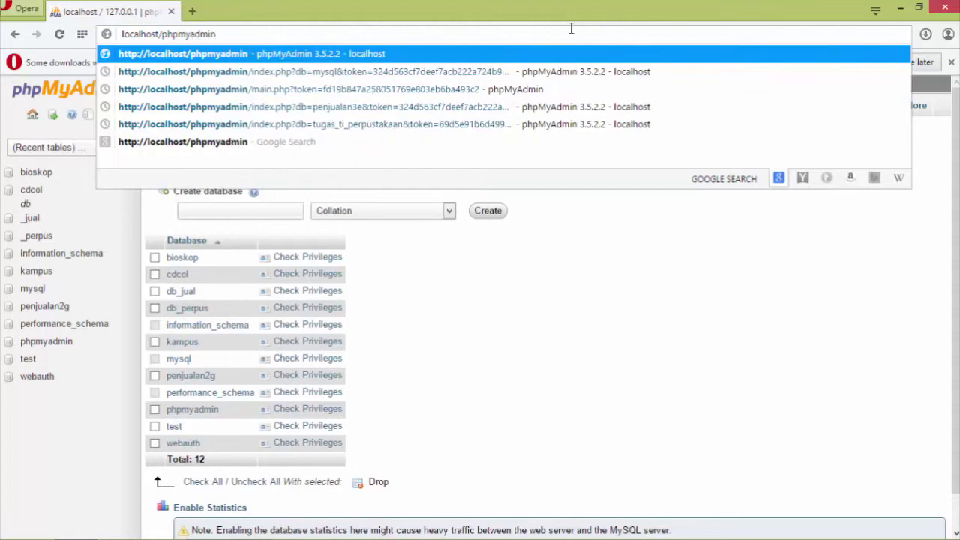
{"action": "key", "text": "Return"}
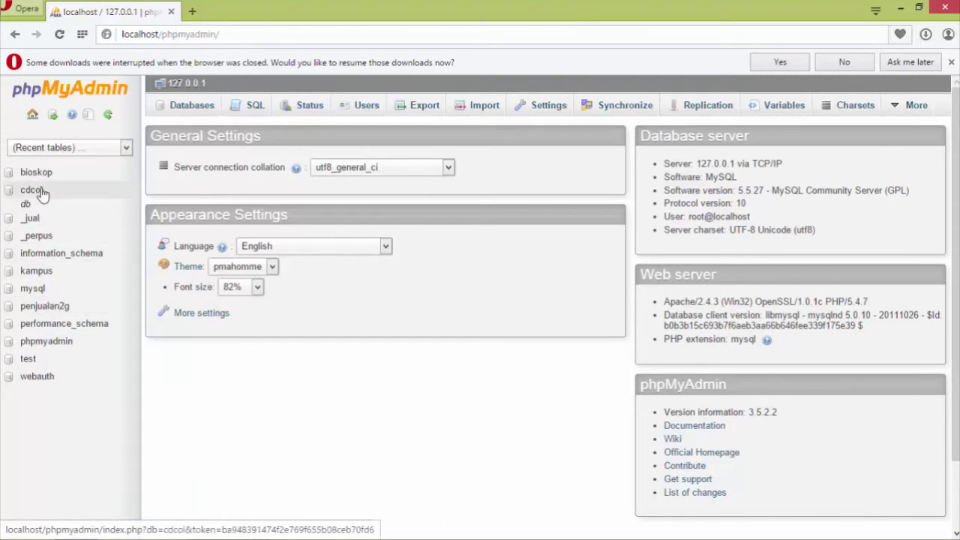
Create the database perpustakaan_tugas from the Databases list.
{"action": "left_click", "coordinate": [33, 117]}
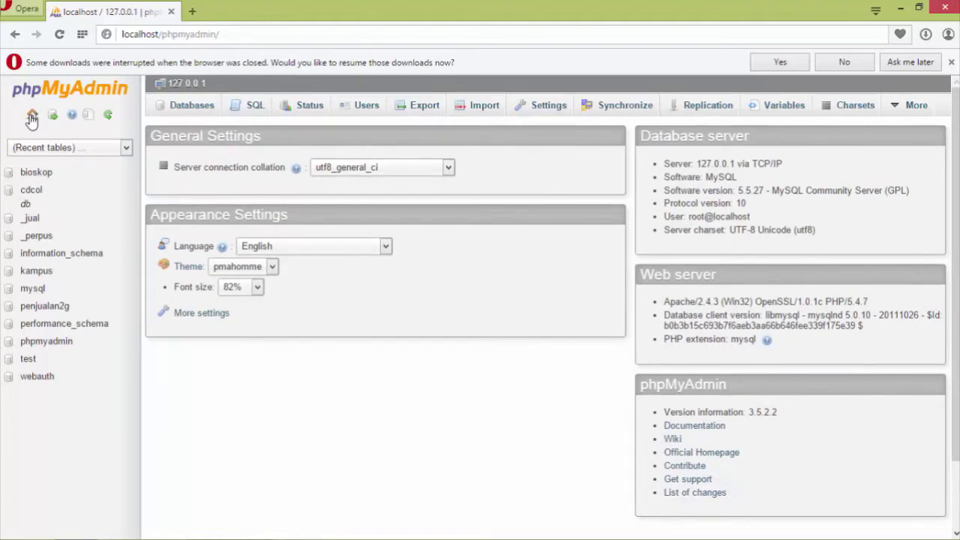
{"action": "left_click", "coordinate": [191, 113]}
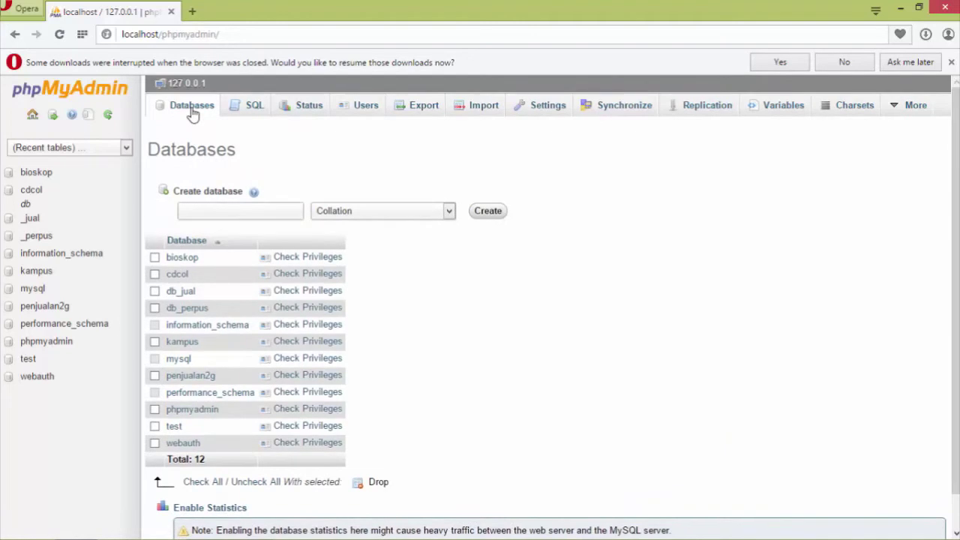
{"action": "left_click", "coordinate": [213, 212]}
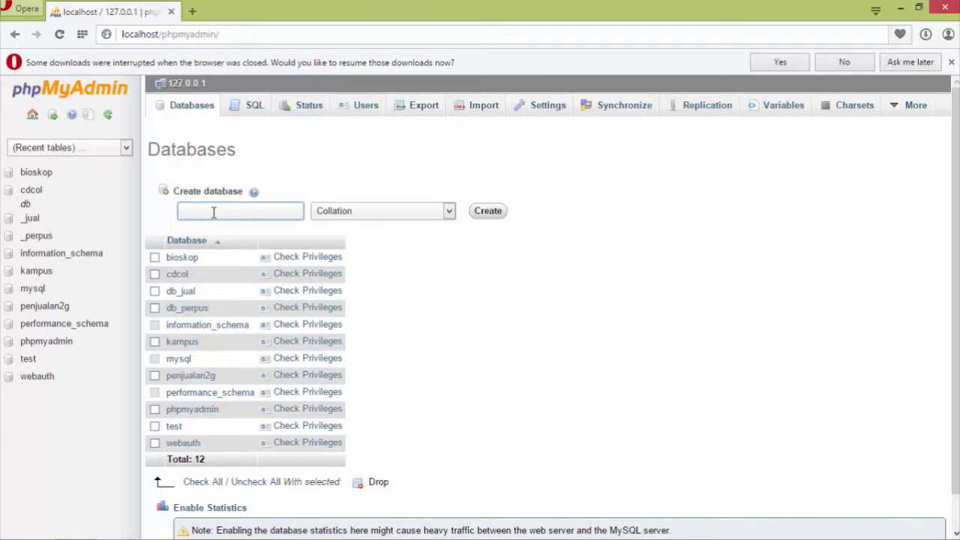
{"action": "type", "text": "perpustakaan_tugas"}
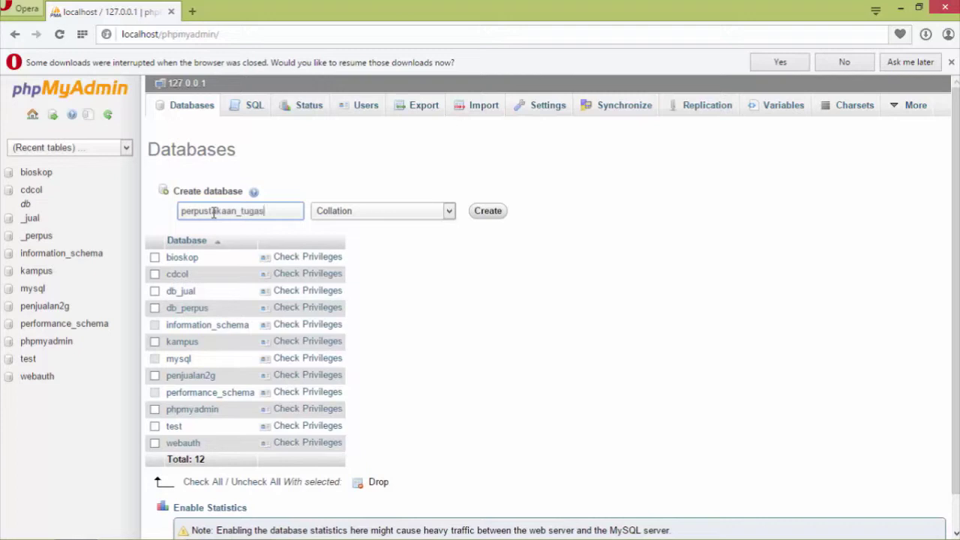
{"action": "left_click", "coordinate": [478, 214]}
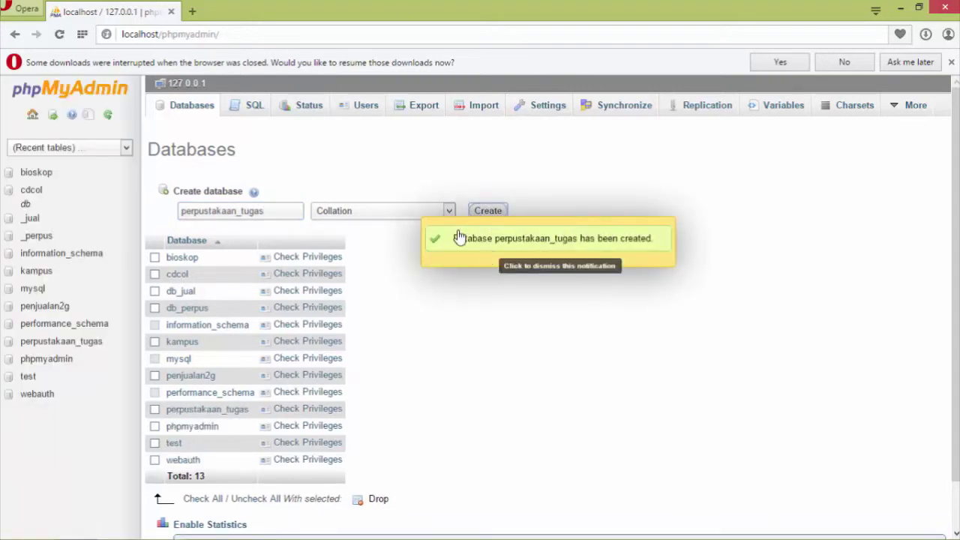
In perpustakaan_tugas, enter table name tabel_anggota with 4 columns.
{"action": "left_click", "coordinate": [60, 342]}
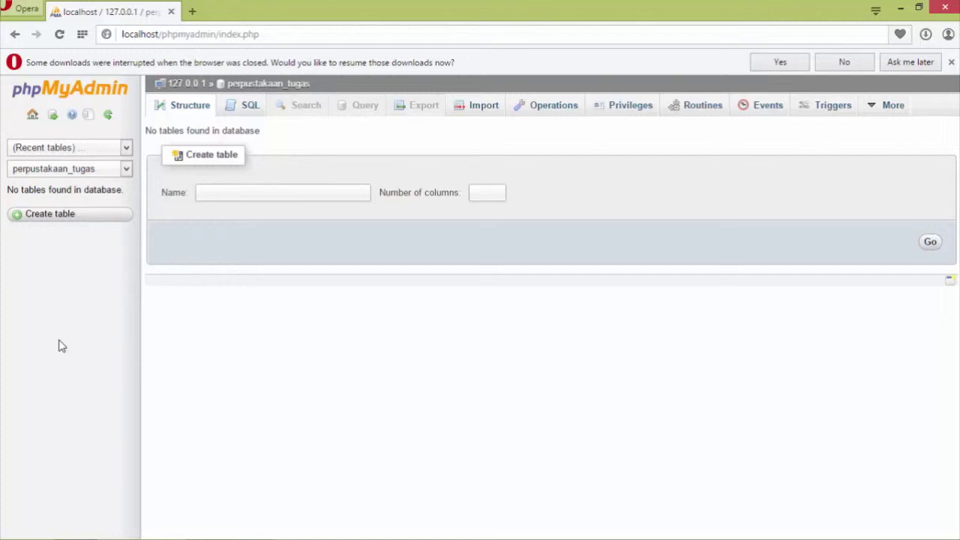
{"action": "left_click", "coordinate": [296, 192]}
{"action": "type", "text": "tabel"}
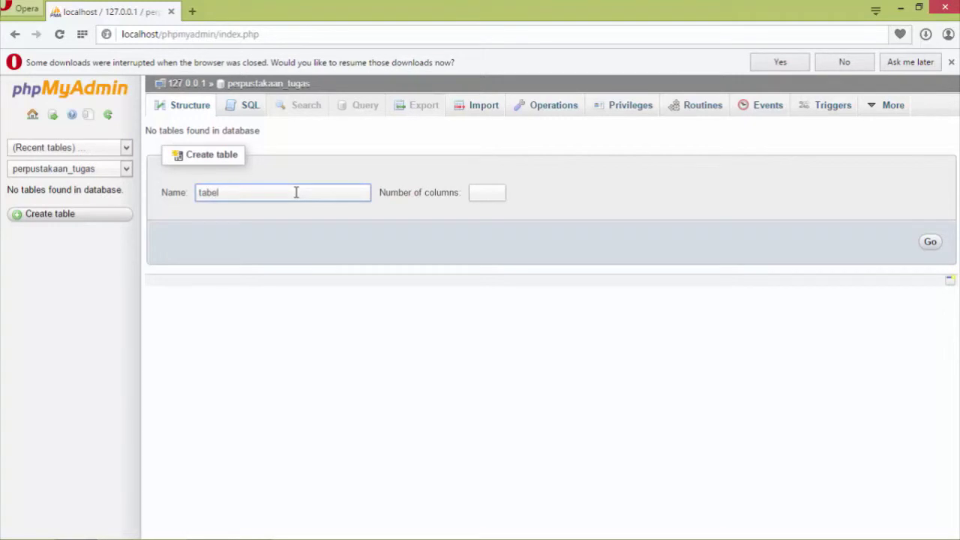
{"action": "type", "text": "_anggota"}
{"action": "left_click", "coordinate": [499, 191]}
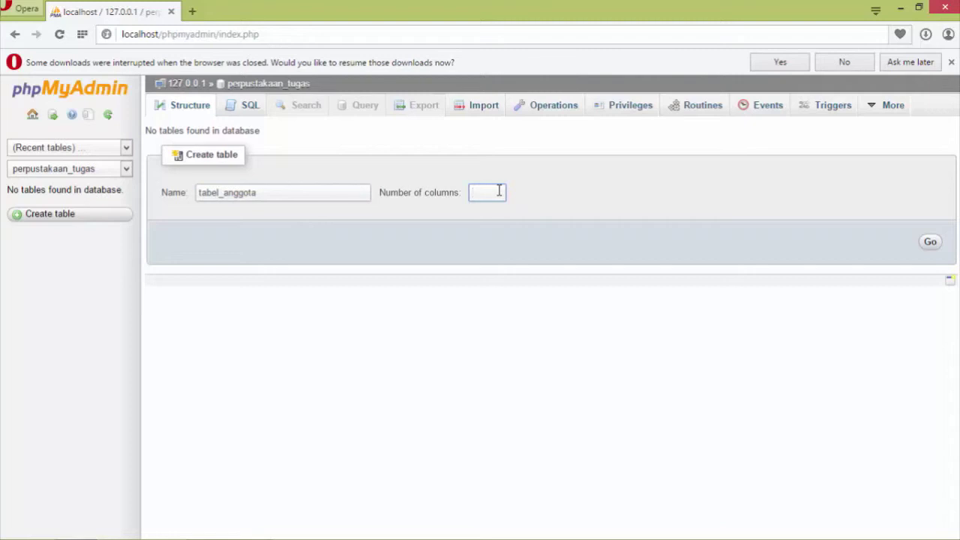
{"action": "type", "text": "4"}
Define the first column id_anggota as VARCHAR 10 primary key.
{"action": "left_click", "coordinate": [931, 242]}
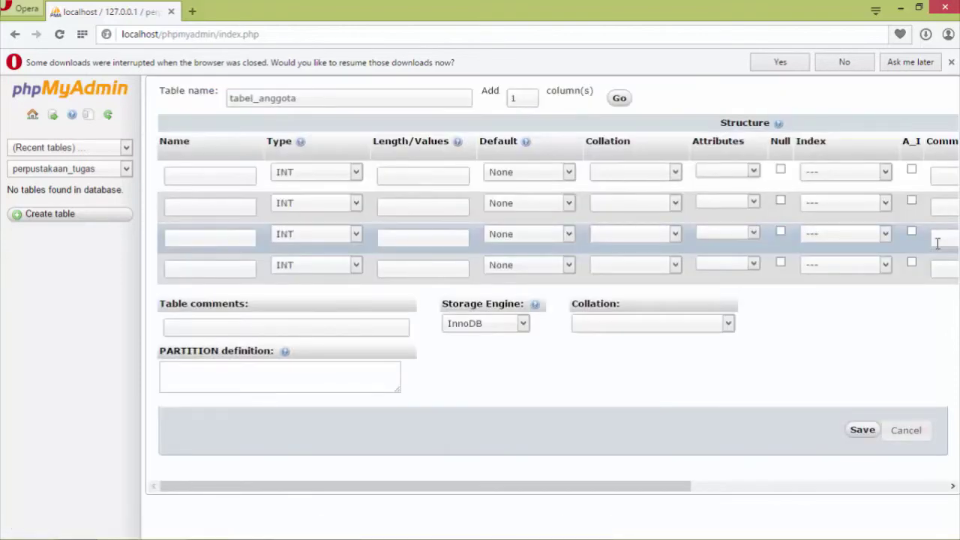
{"action": "left_click", "coordinate": [235, 175]}
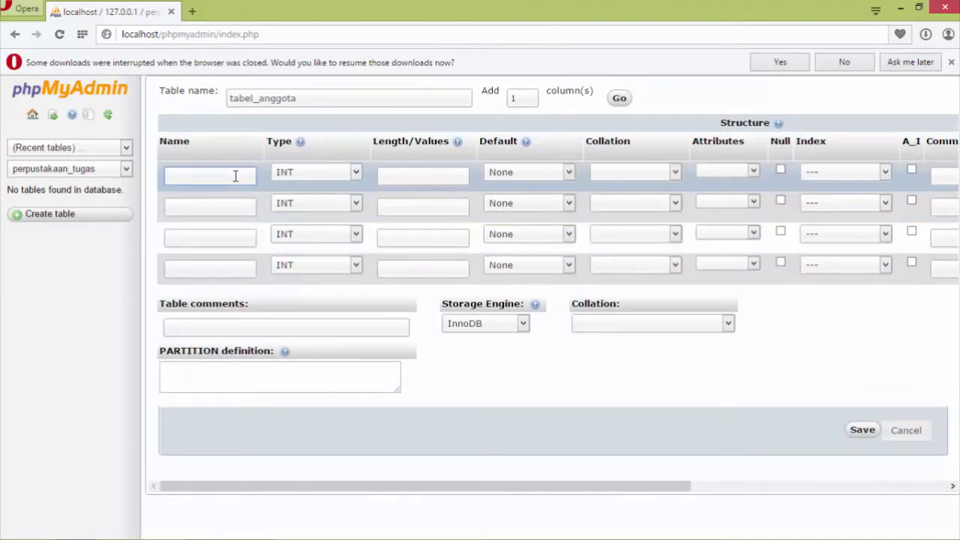
{"action": "type", "text": "id_anggota"}
{"action": "key", "text": "Tab"}
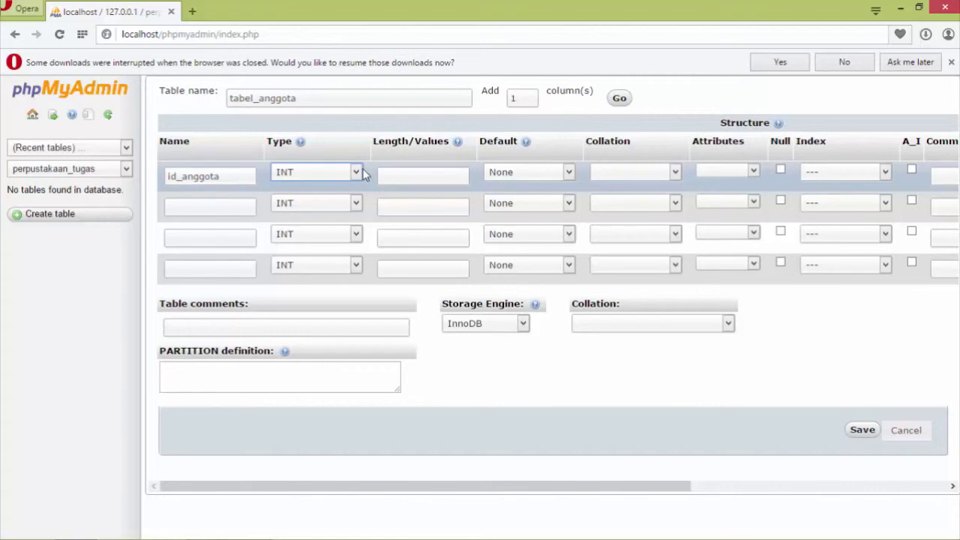
{"action": "left_click", "coordinate": [357, 171]}
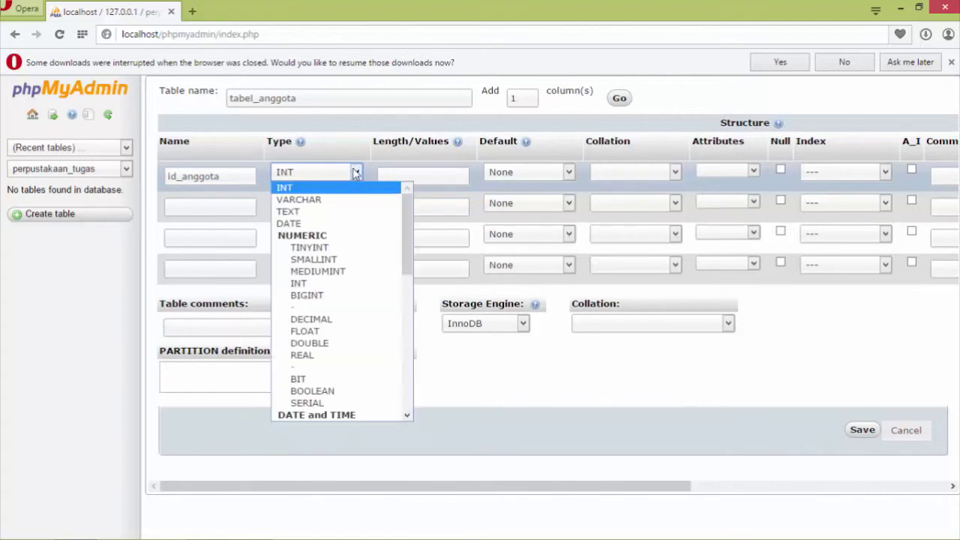
{"action": "left_click", "coordinate": [325, 200]}
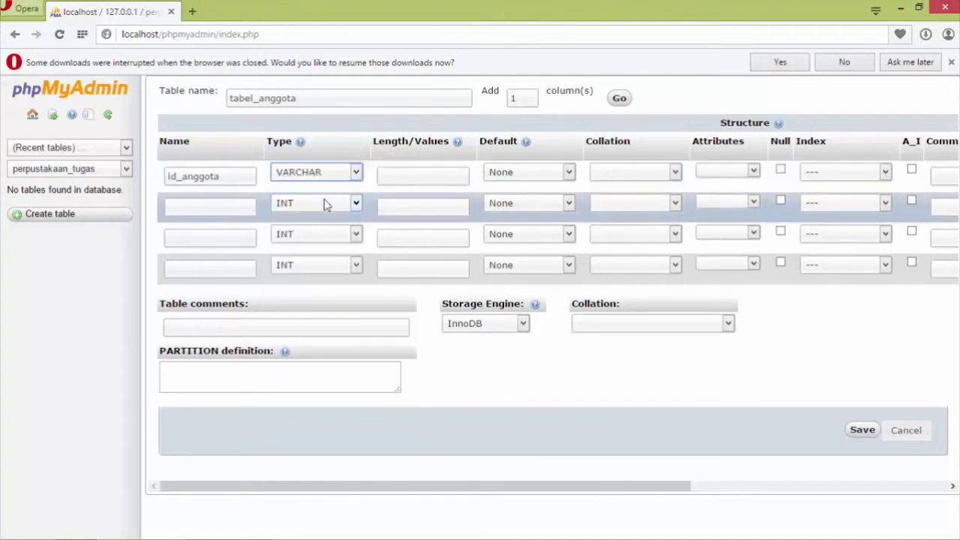
{"action": "left_click", "coordinate": [360, 202]}
{"action": "left_click", "coordinate": [399, 178]}
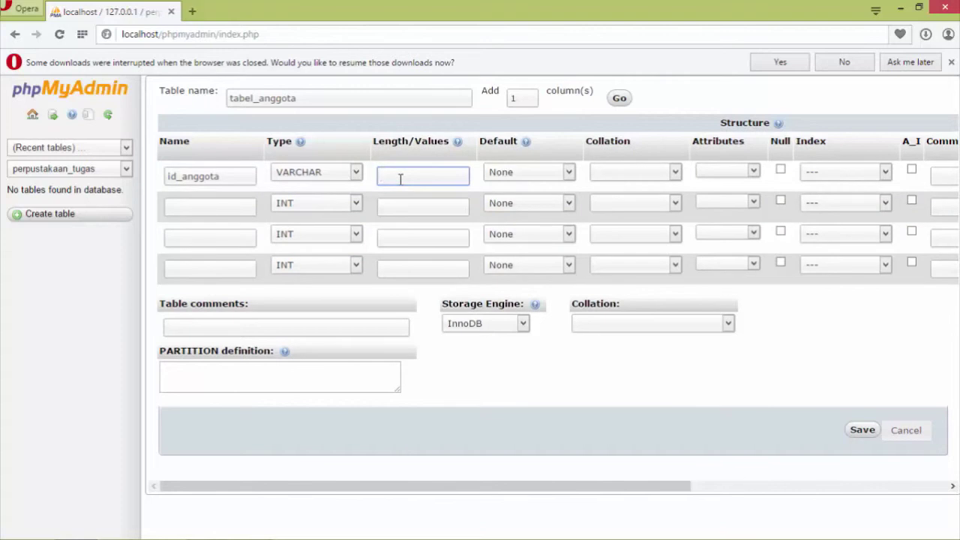
{"action": "type", "text": "10"}
{"action": "left_click", "coordinate": [885, 174]}
{"action": "left_click", "coordinate": [879, 200]}
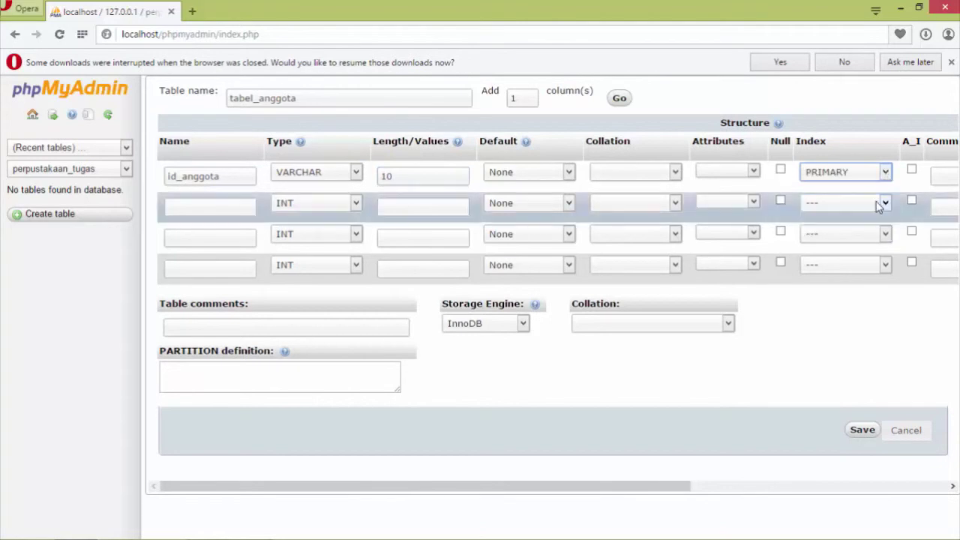
Define the second column nama_anggota as VARCHAR 30.
{"action": "left_click", "coordinate": [251, 206]}
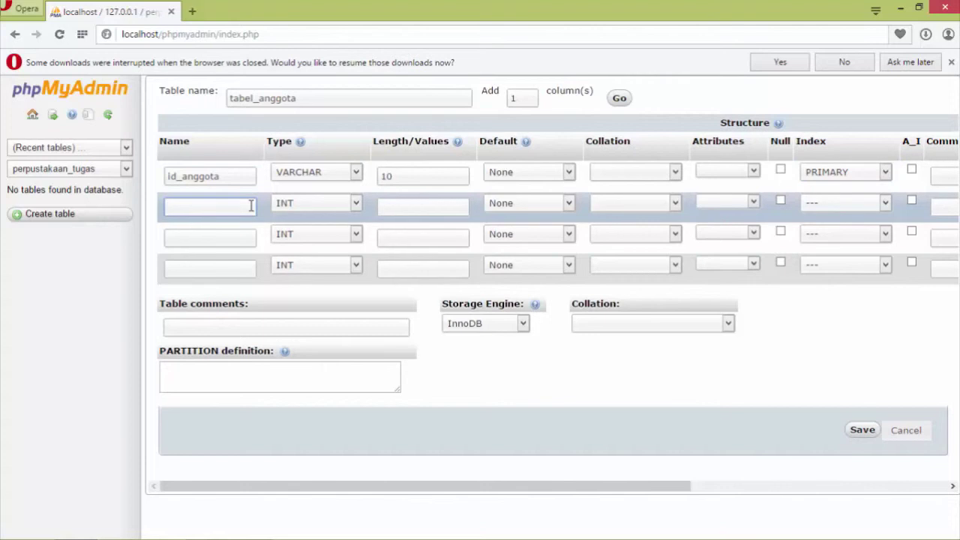
{"action": "type", "text": "nama_anggota"}
{"action": "key", "text": "Tab"}
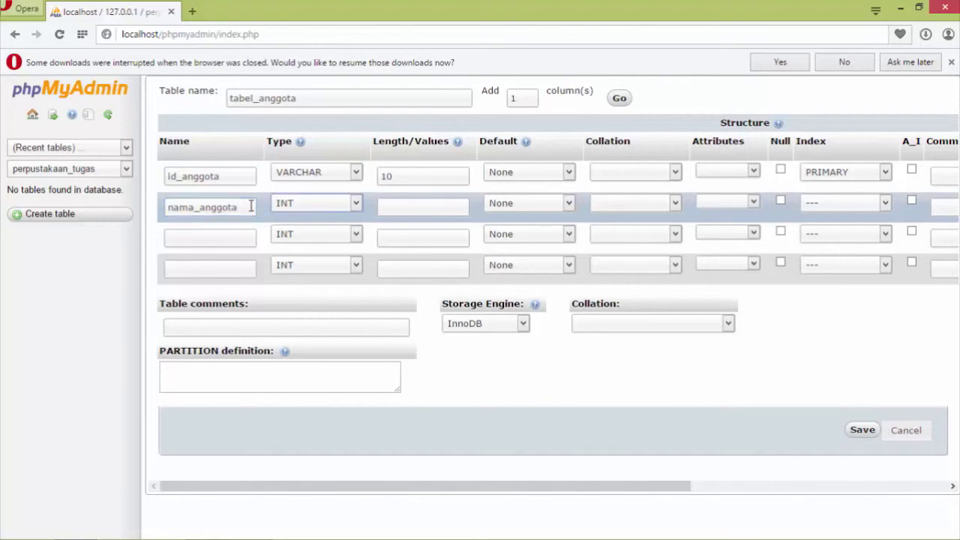
{"action": "key", "text": "Down"}
{"action": "key", "text": "Tab"}
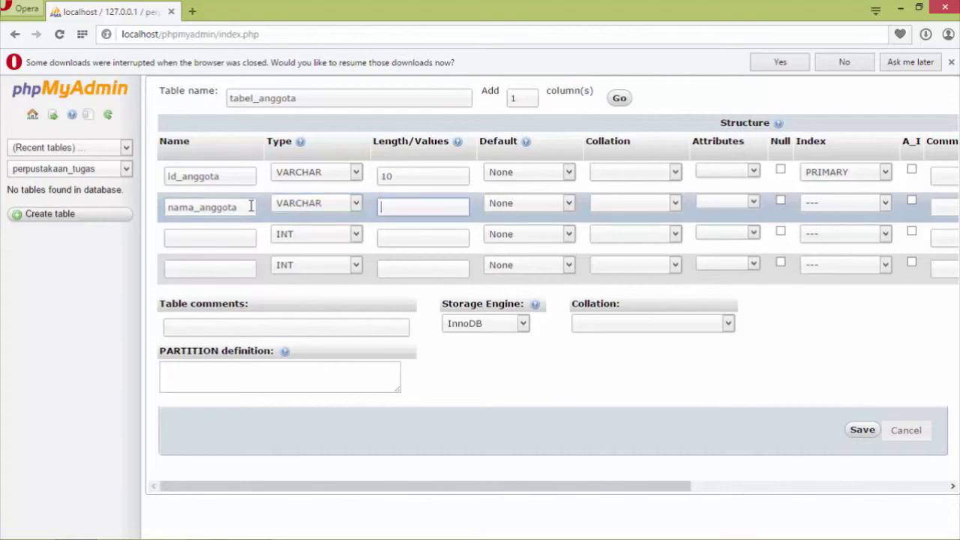
{"action": "type", "text": "30"}
Add columns alamat VARCHAR 30 and telepon VARCHAR 13.
{"action": "left_click", "coordinate": [207, 237]}
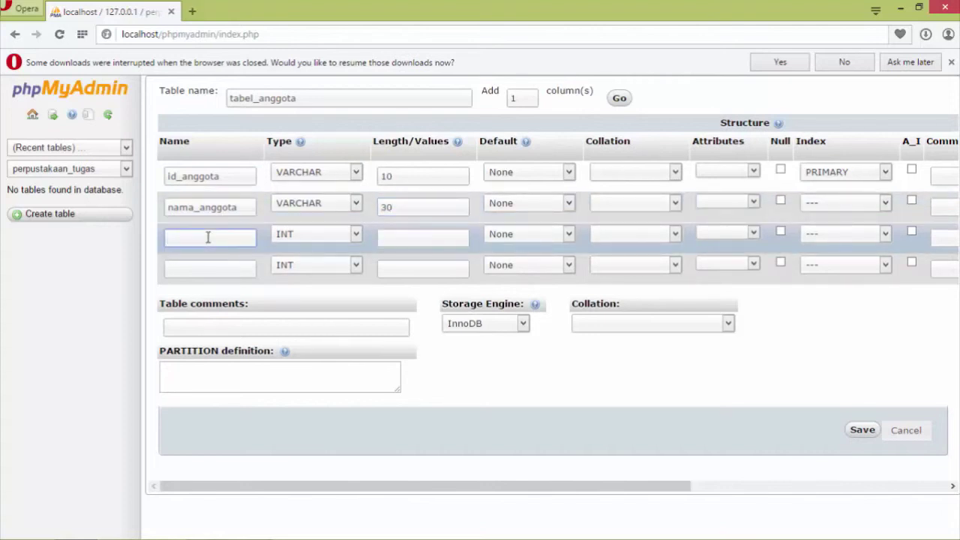
{"action": "type", "text": "alamat"}
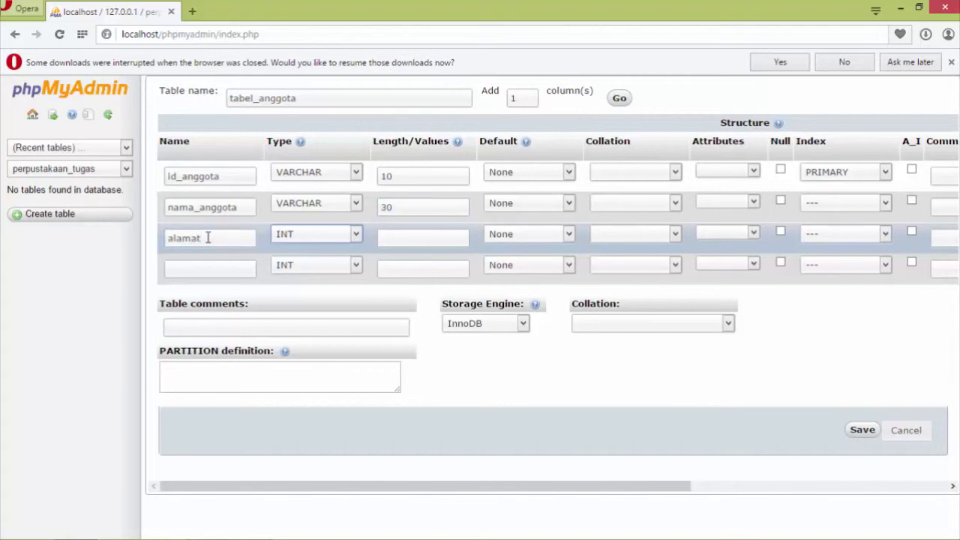
{"action": "key", "text": "v"}
{"action": "key", "text": "Tab"}
{"action": "type", "text": "30"}
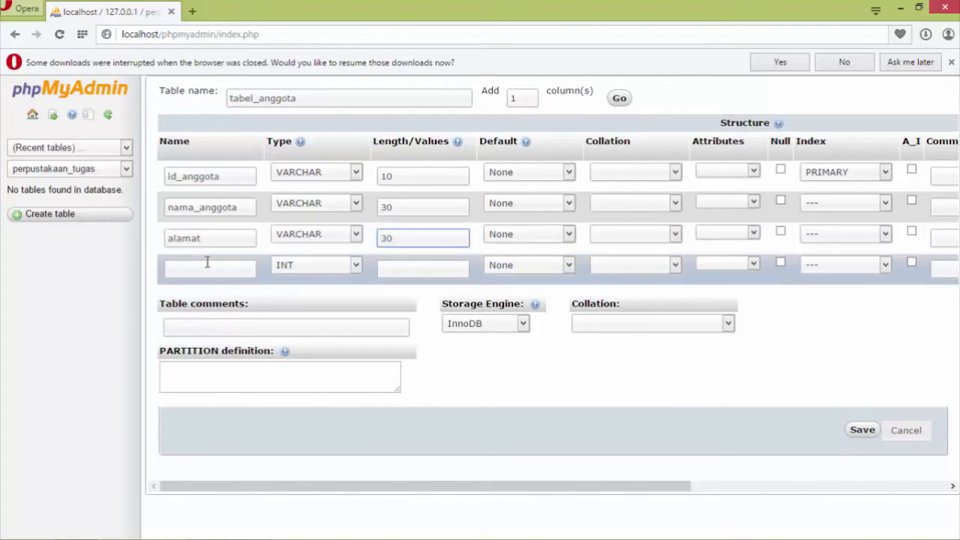
{"action": "left_click", "coordinate": [207, 261]}
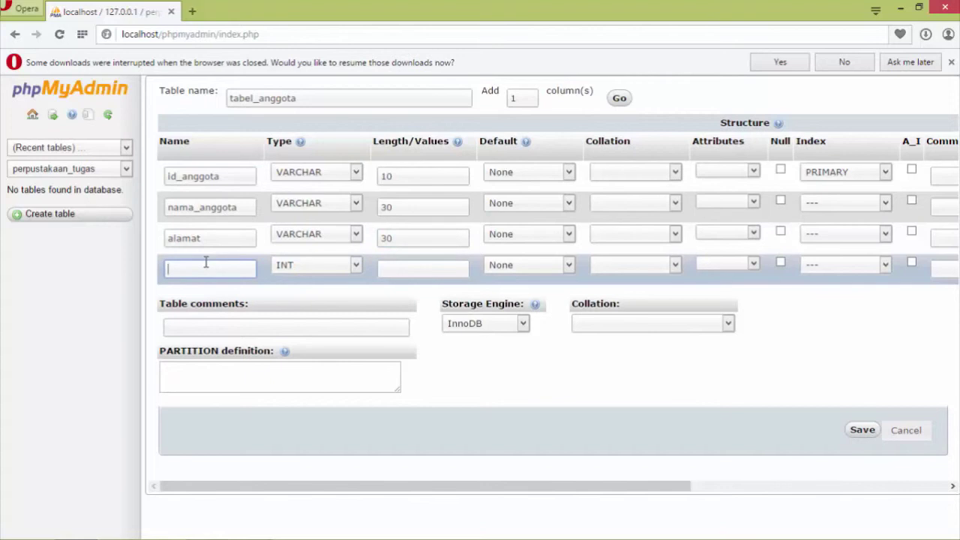
{"action": "type", "text": "telepon"}
{"action": "key", "text": "Tab"}
{"action": "key", "text": "Down"}
{"action": "key", "text": "Tab"}
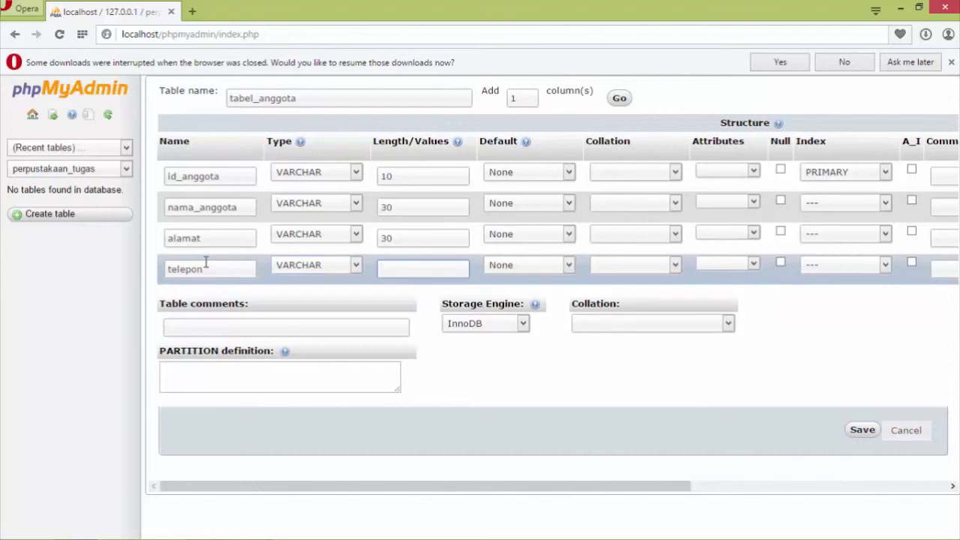
{"action": "type", "text": "13"}
Save tabel_anggota and enter a new table tabel_buku with 6 columns.
{"action": "left_click", "coordinate": [860, 433]}
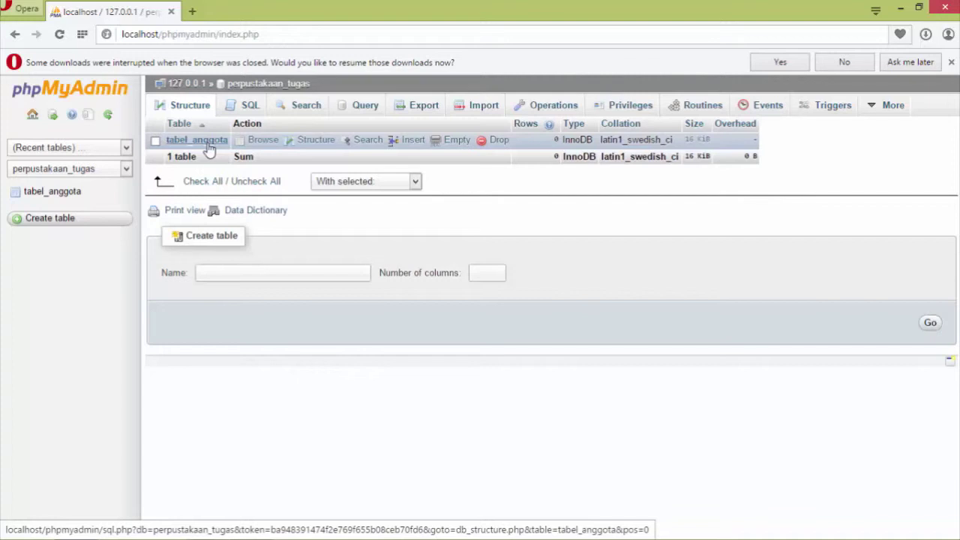
{"action": "left_click", "coordinate": [252, 272]}
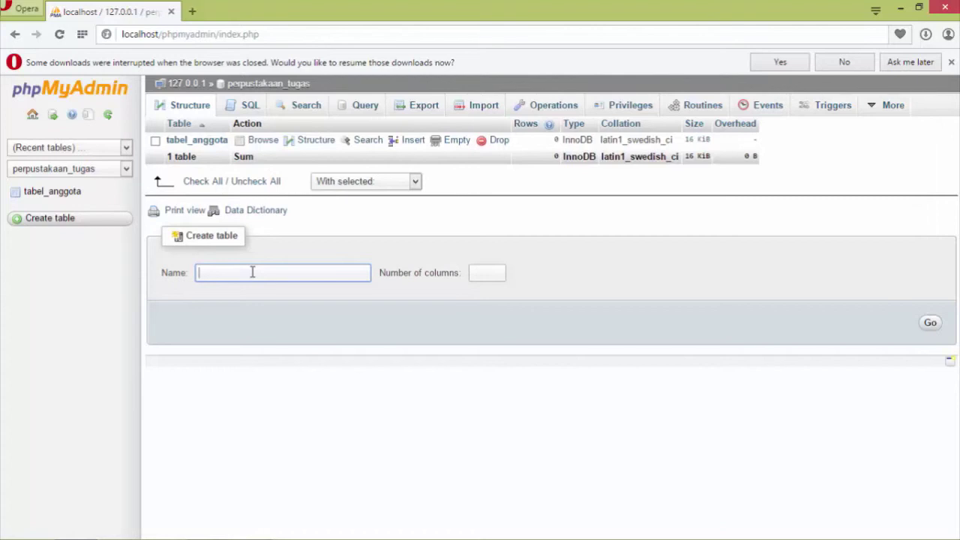
{"action": "type", "text": "tabel_buku"}
{"action": "key", "text": "Tab"}
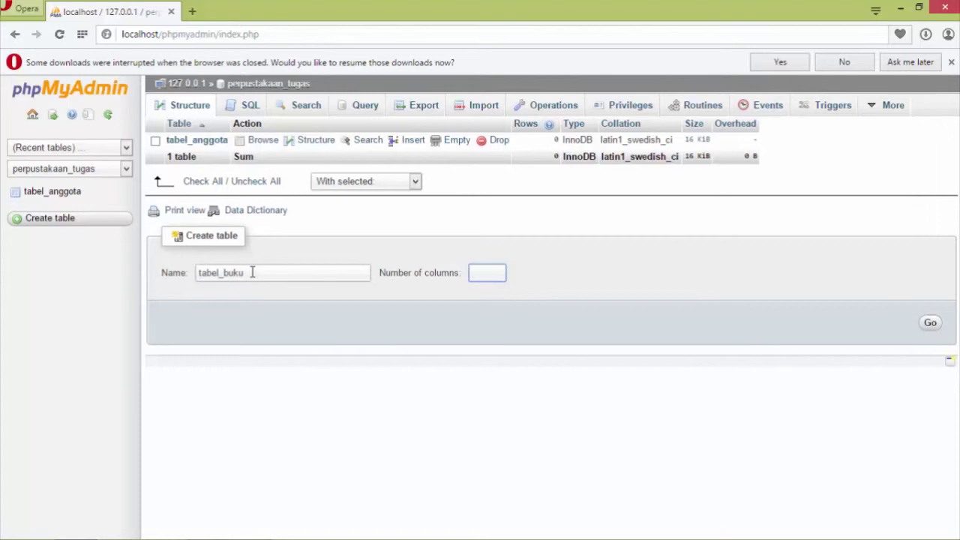
{"action": "type", "text": "6"}
Define the first column kode_buku as VARCHAR 5 primary key.
{"action": "left_click", "coordinate": [931, 324]}
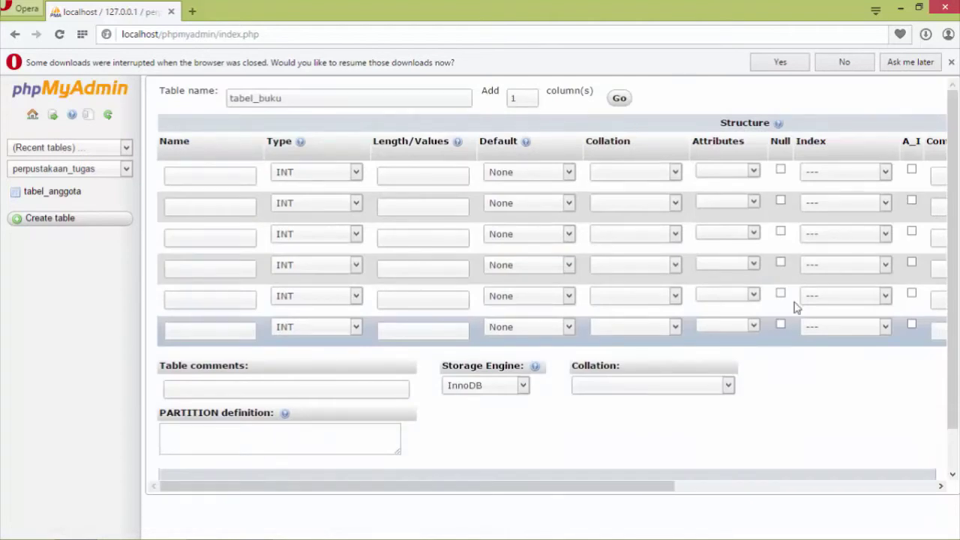
{"action": "left_click", "coordinate": [246, 174]}
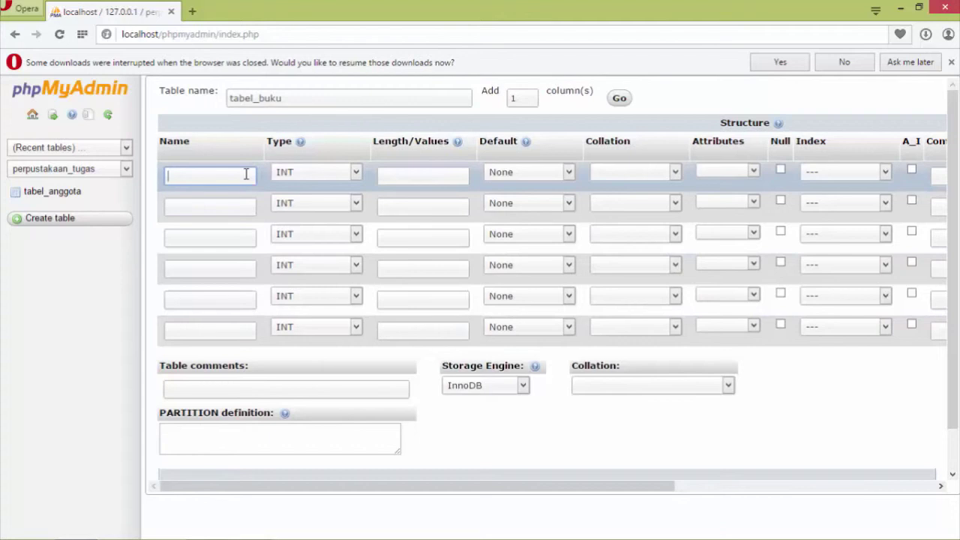
{"action": "type", "text": "kode_buku"}
{"action": "key", "text": "Tab"}
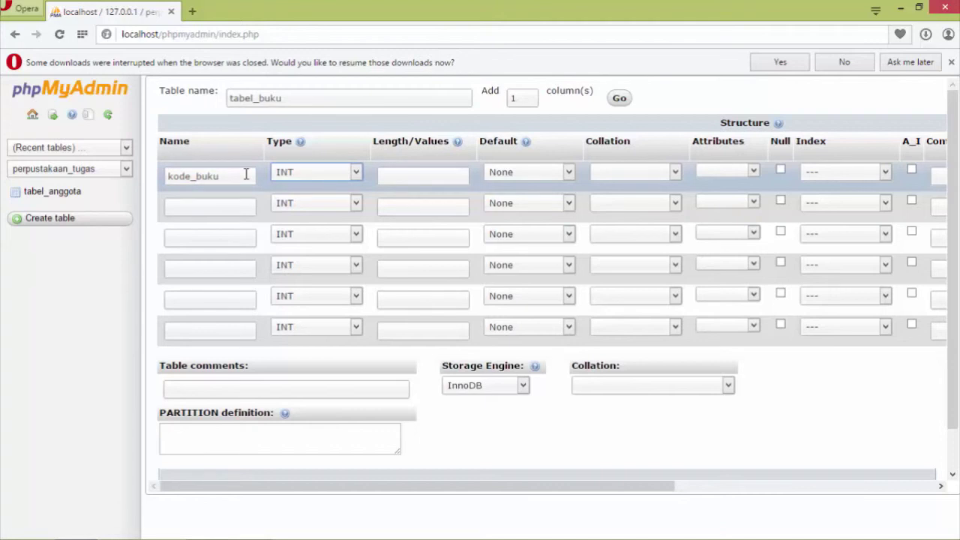
{"action": "key", "text": "v"}
{"action": "key", "text": "Tab"}
{"action": "type", "text": "5"}
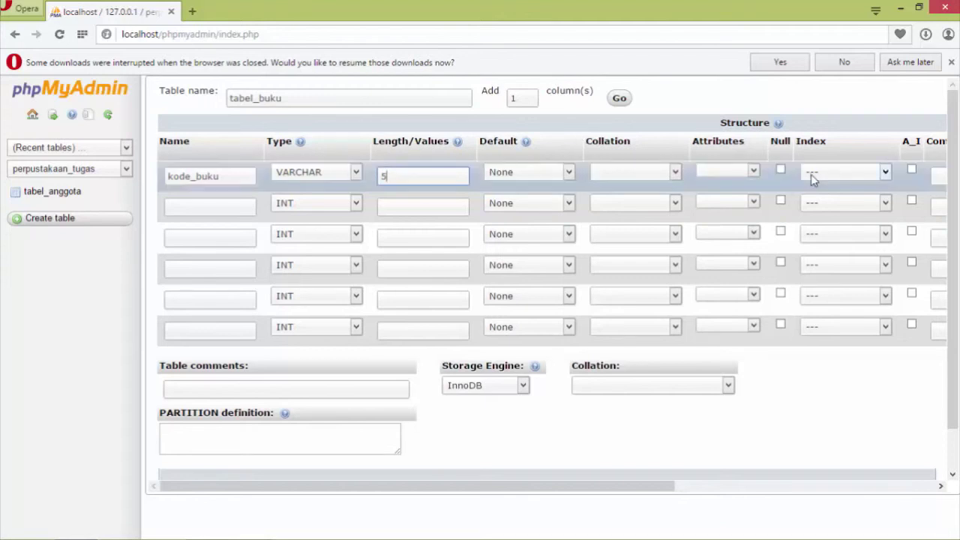
{"action": "left_click", "coordinate": [884, 172]}
{"action": "left_click", "coordinate": [825, 200]}
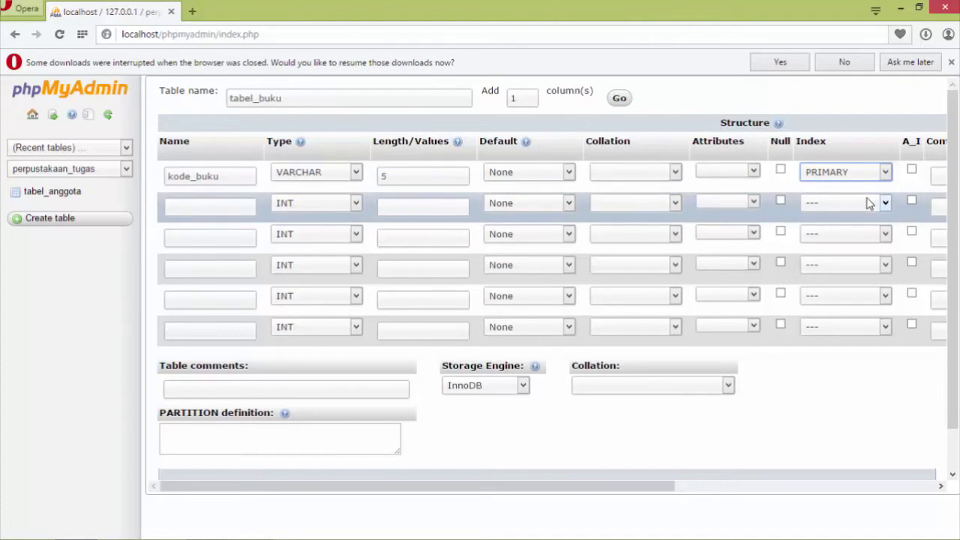
Add columns judul_buku VARCHAR 25 and pengarang VARCHAR 20.
{"action": "left_click", "coordinate": [240, 203]}
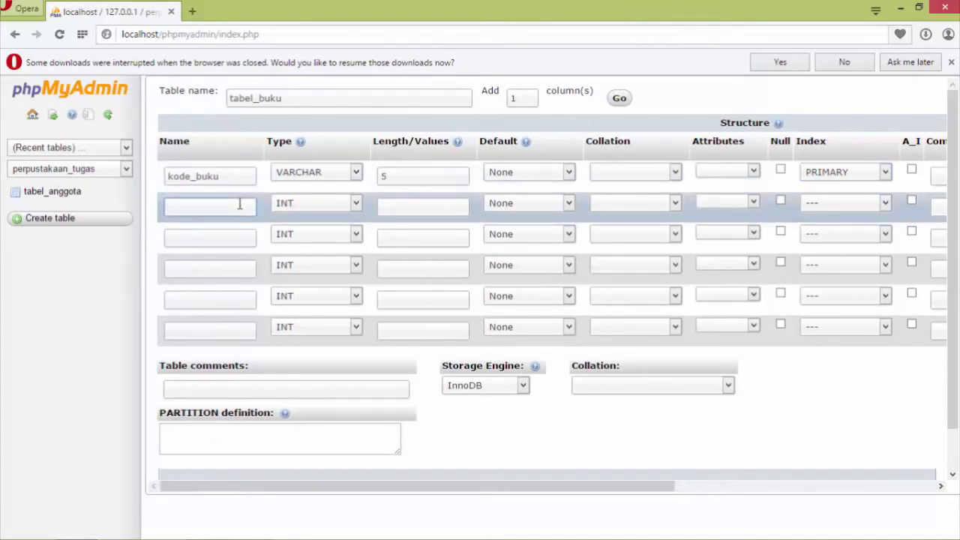
{"action": "type", "text": "judul_buku"}
{"action": "key", "text": "Tab"}
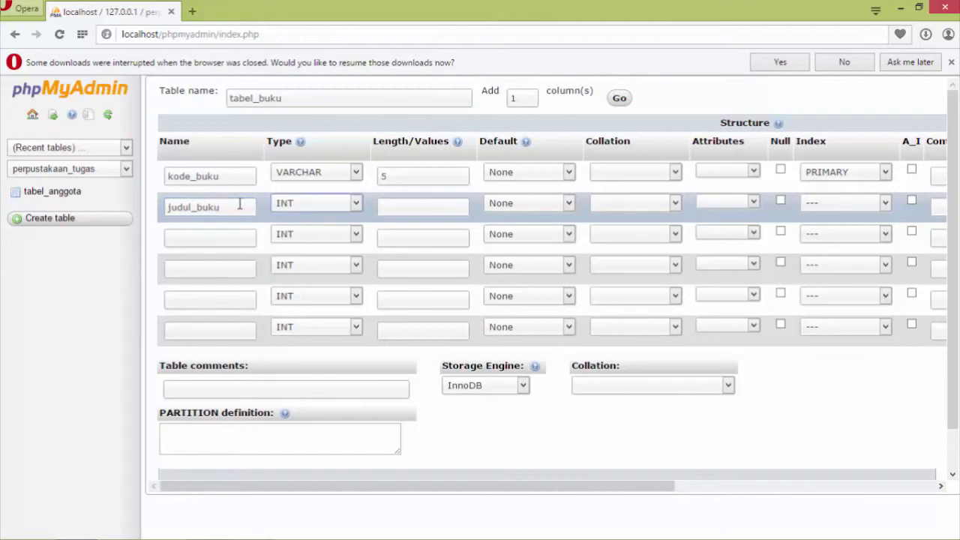
{"action": "key", "text": "v"}
{"action": "key", "text": "Tab"}
{"action": "type", "text": "25"}
{"action": "left_click", "coordinate": [228, 237]}
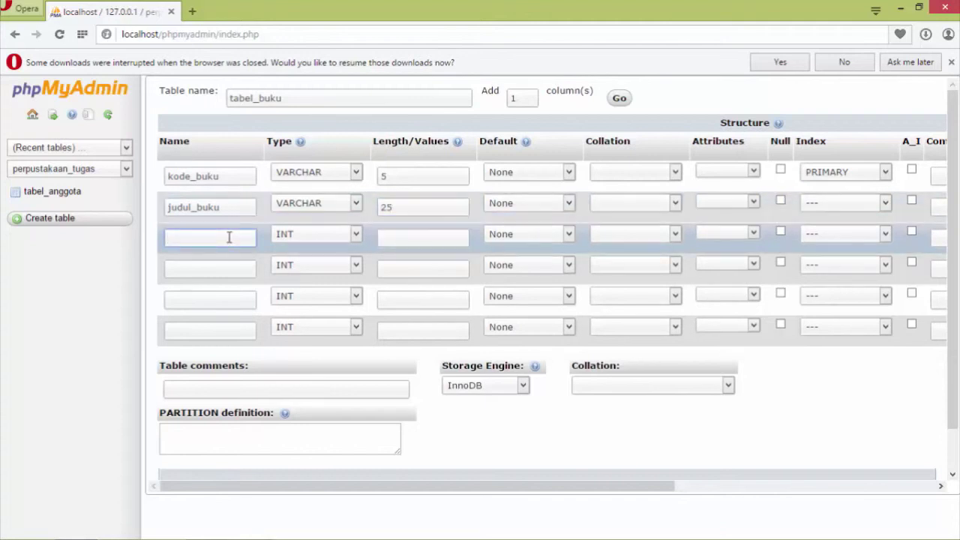
{"action": "type", "text": "pengarang"}
{"action": "key", "text": "Tab"}
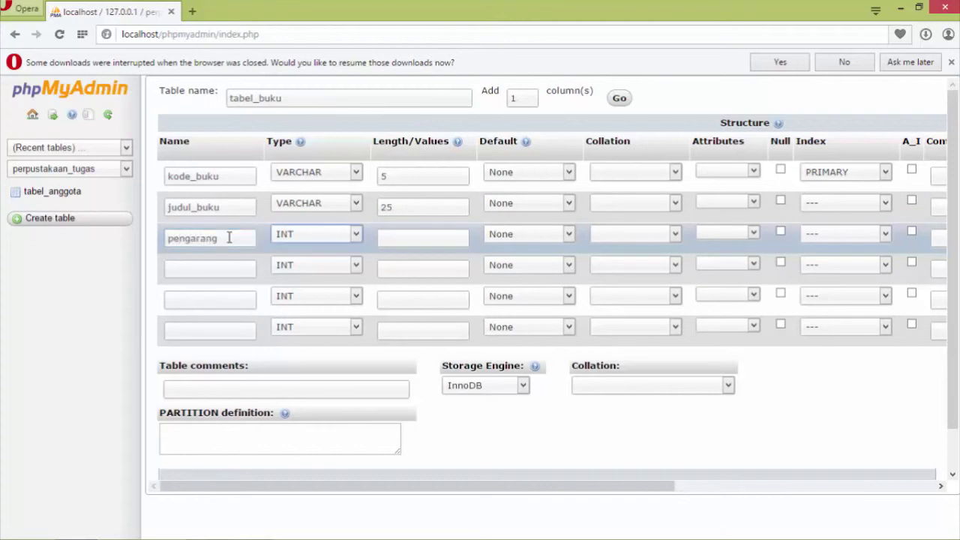
{"action": "key", "text": "Down"}
{"action": "key", "text": "Tab"}
{"action": "type", "text": "20"}
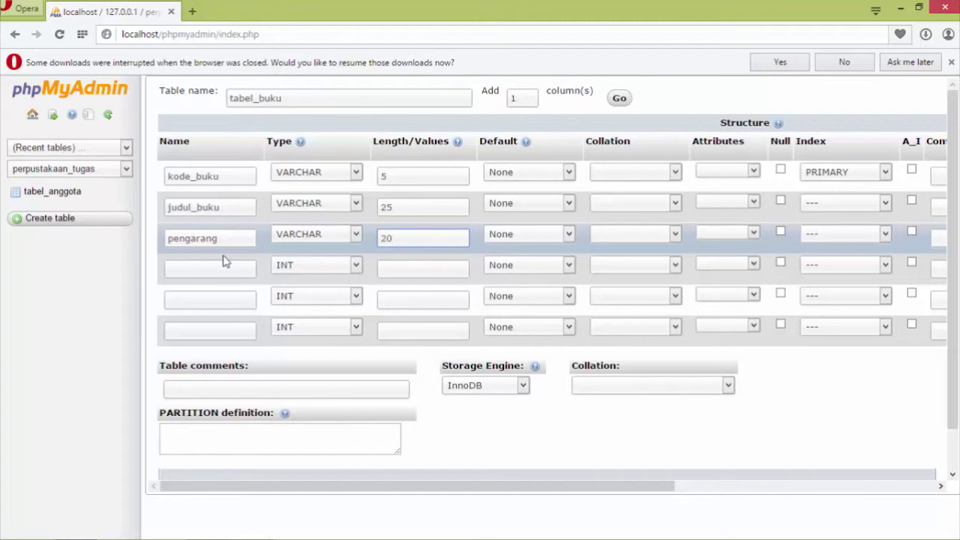
Add columns penerbit VARCHAR 20 and tahun YEAR 4.
{"action": "left_click", "coordinate": [221, 272]}
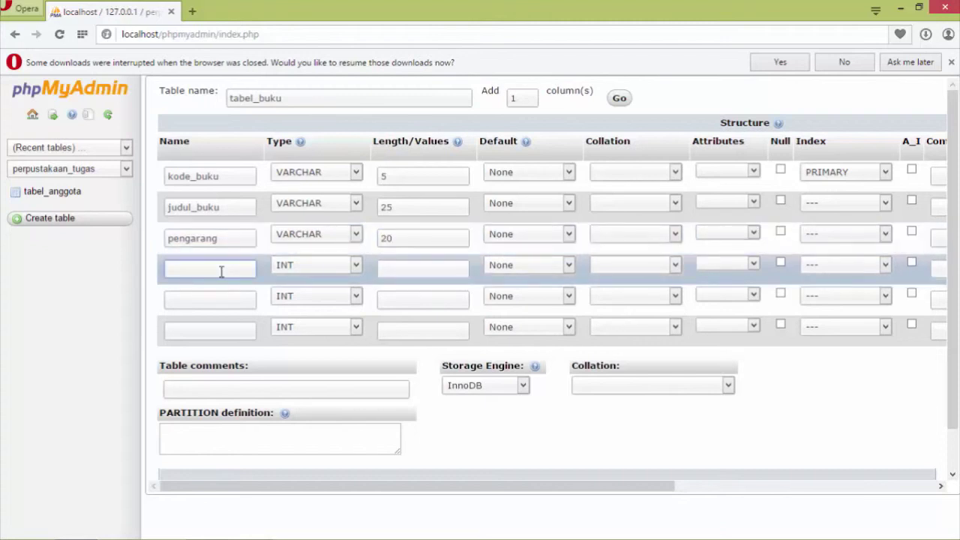
{"action": "type", "text": "penerbit"}
{"action": "key", "text": "Tab"}
{"action": "key", "text": "v"}
{"action": "key", "text": "Tab"}
{"action": "type", "text": "20"}
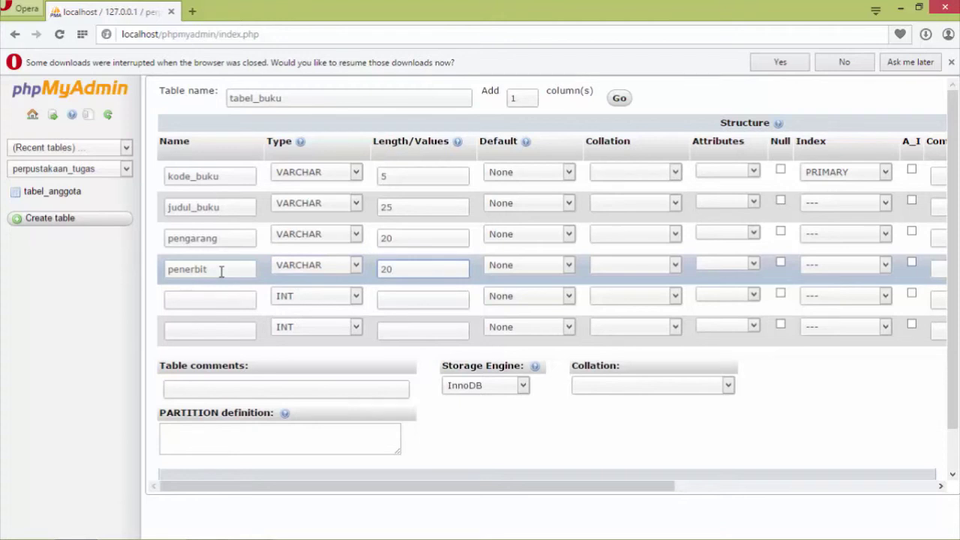
{"action": "left_click", "coordinate": [221, 298]}
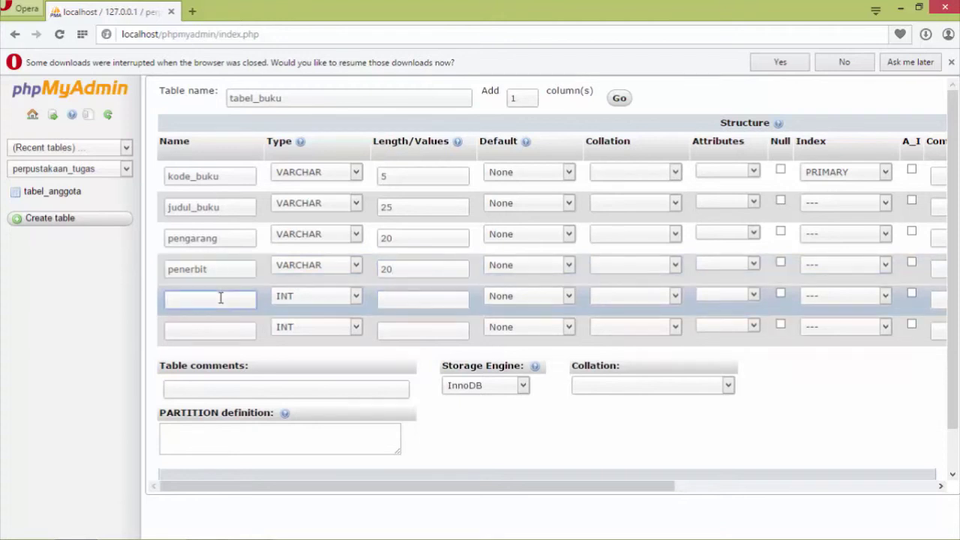
{"action": "type", "text": "tahun"}
{"action": "key", "text": "Tab"}
{"action": "key", "text": "y"}
{"action": "key", "text": "Tab"}
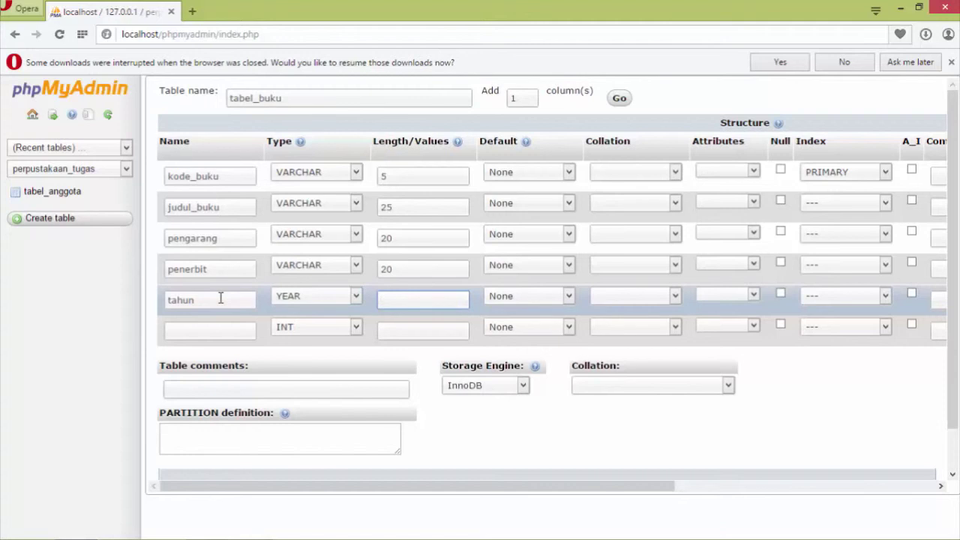
{"action": "type", "text": "4"}
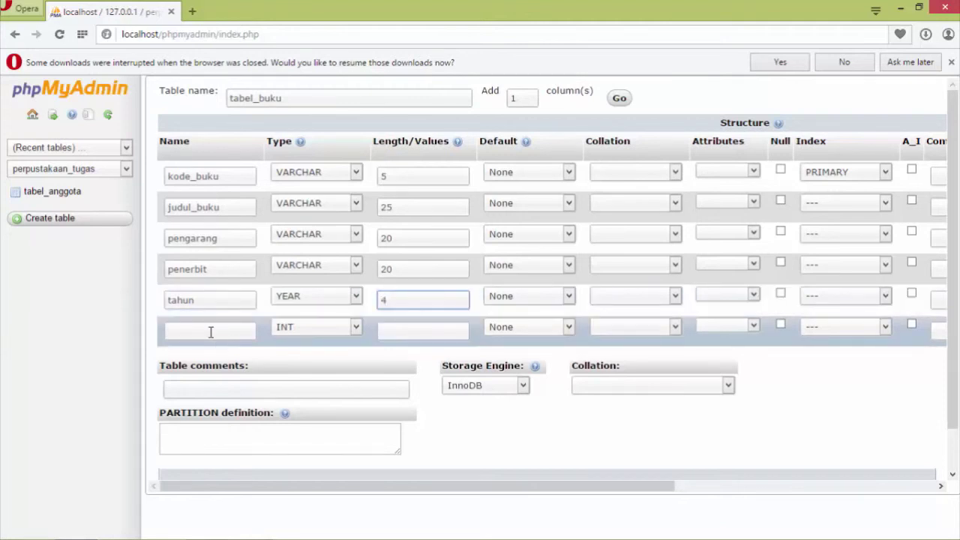
Add column stok as INT 11 and save the tabel_buku structure.
{"action": "left_click", "coordinate": [210, 331]}
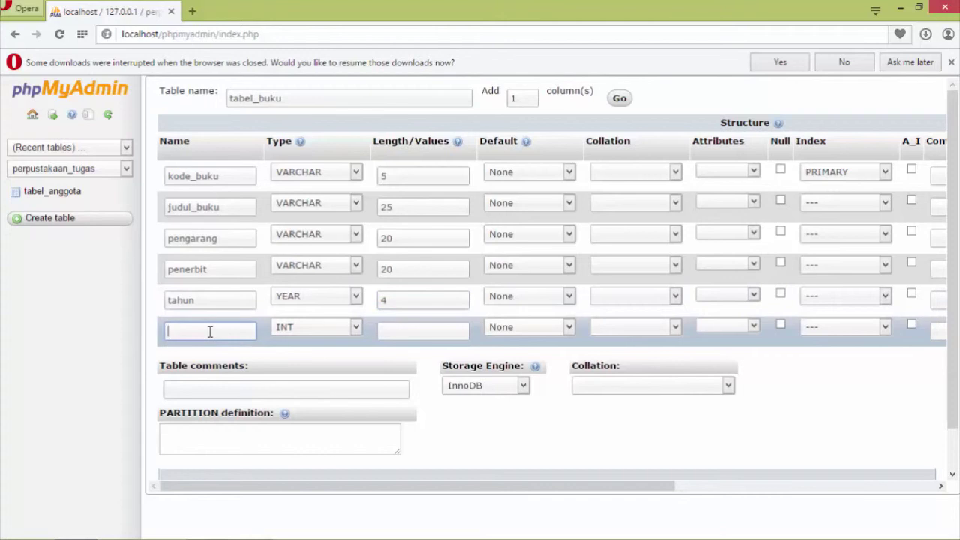
{"action": "type", "text": "stok"}
{"action": "key", "text": "Tab"}
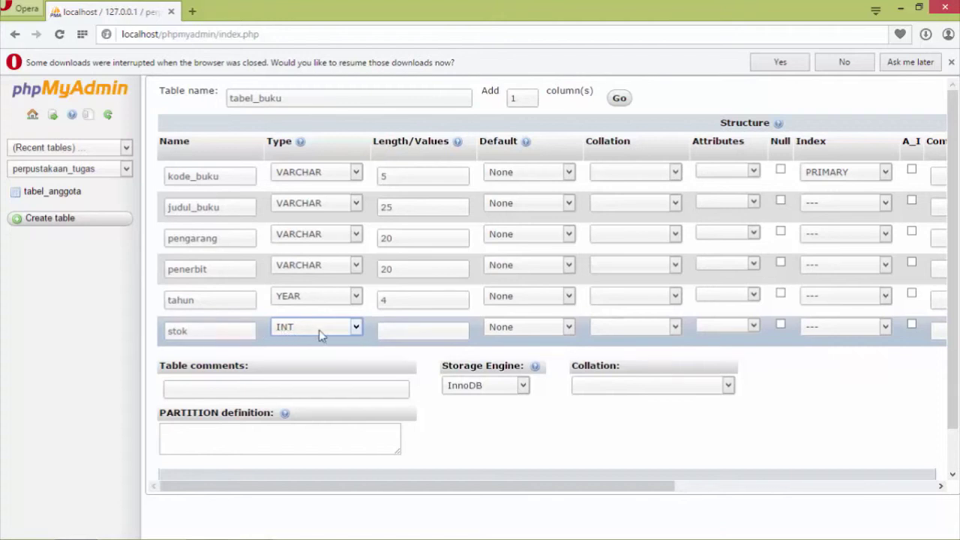
{"action": "left_click", "coordinate": [361, 327]}
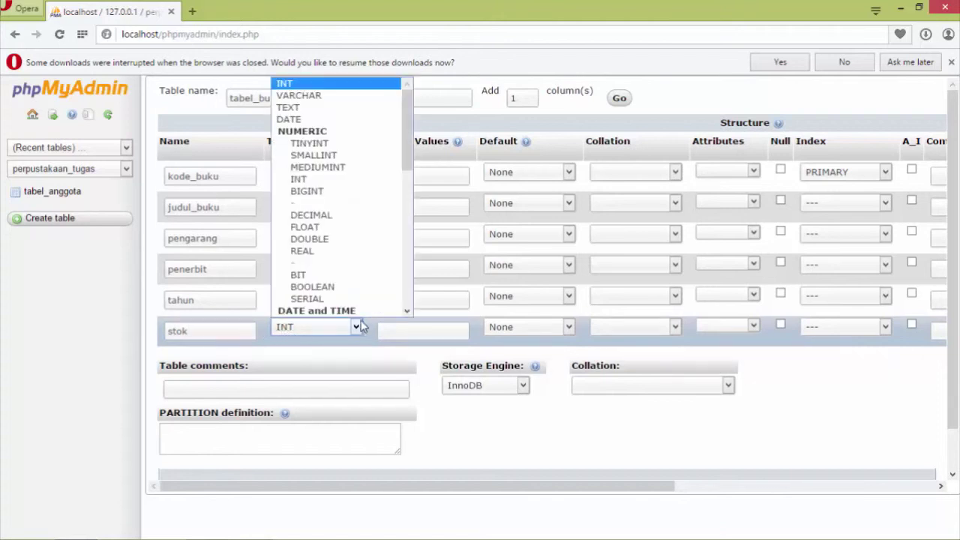
{"action": "left_click", "coordinate": [354, 87]}
{"action": "key", "text": "Tab"}
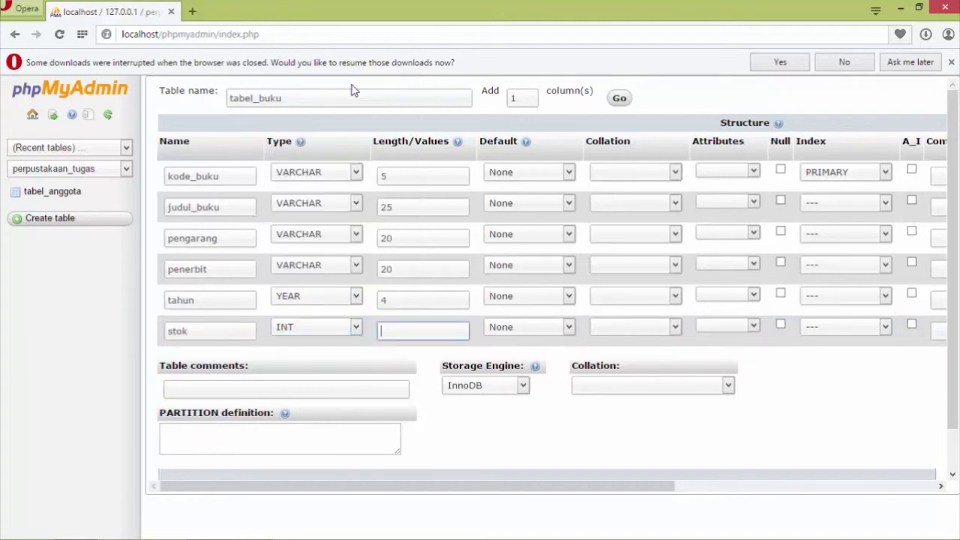
{"action": "type", "text": "11"}
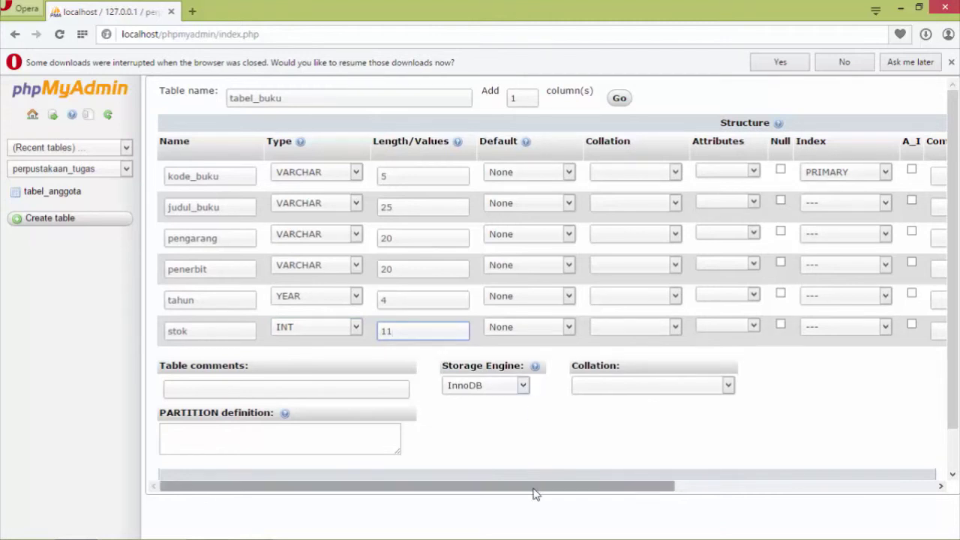
{"action": "left_click_drag", "start_coordinate": [532, 492], "coordinate": [510, 515]}
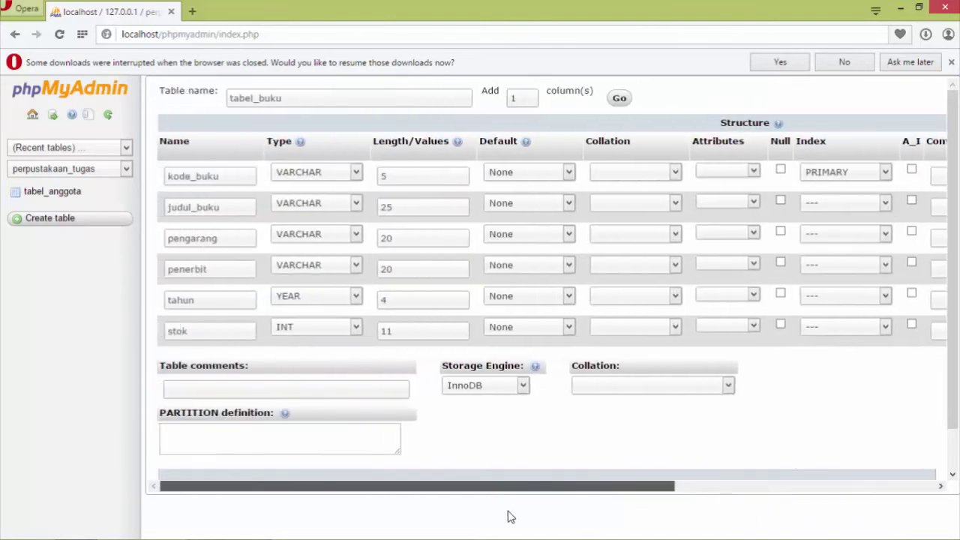
{"action": "left_click_drag", "start_coordinate": [953, 366], "coordinate": [954, 420]}
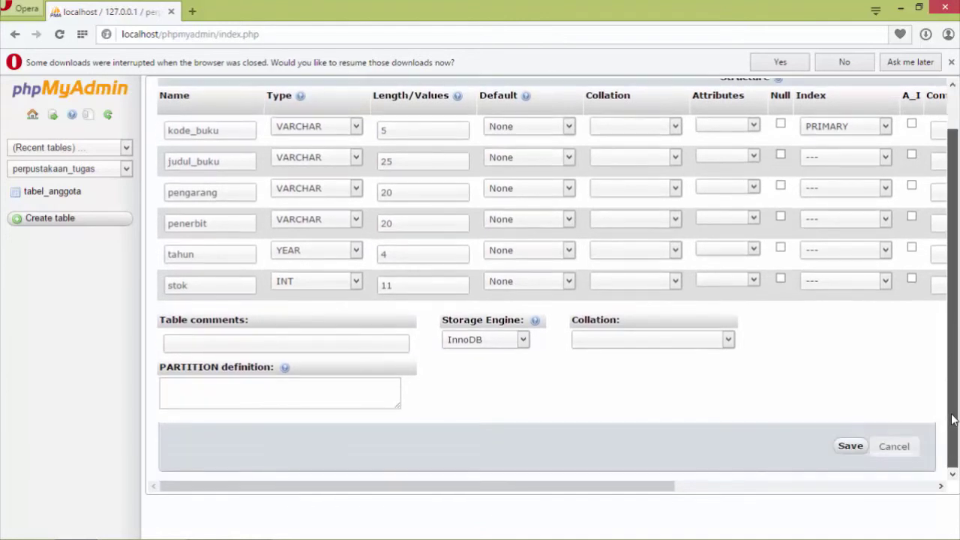
{"action": "left_click", "coordinate": [844, 452]}
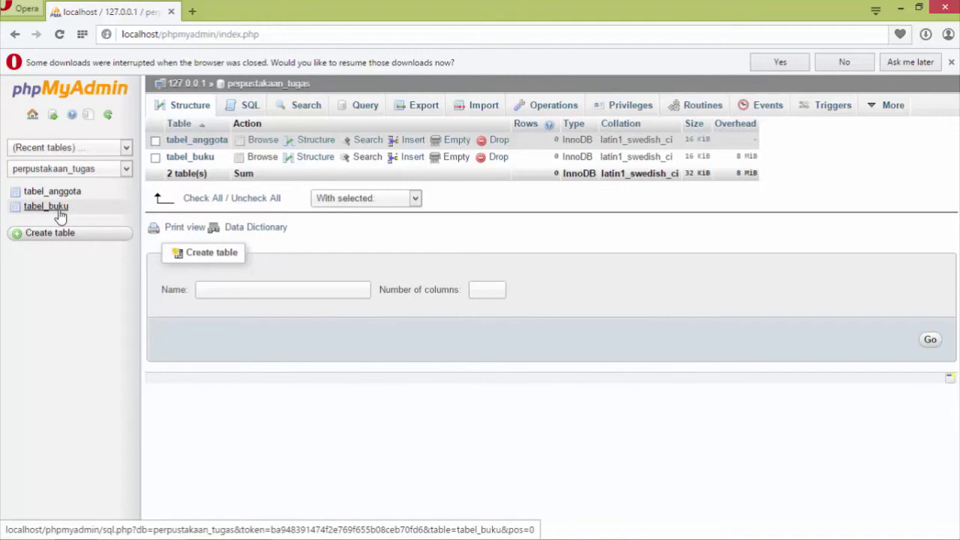
Create table tabel_pinjam with 4 columns and open its column form.
{"action": "left_click", "coordinate": [213, 291]}
{"action": "type", "text": "tabel_pinjam"}
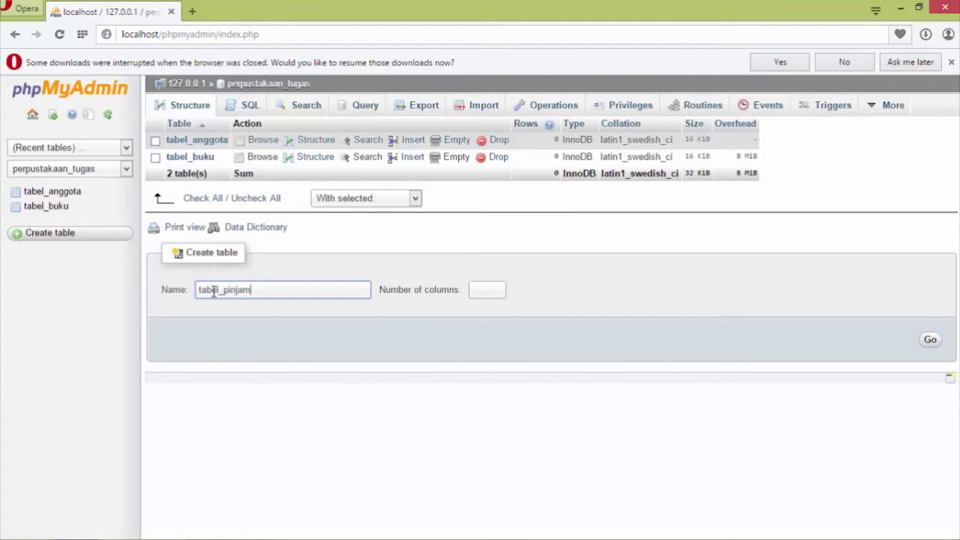
{"action": "key", "text": "Tab"}
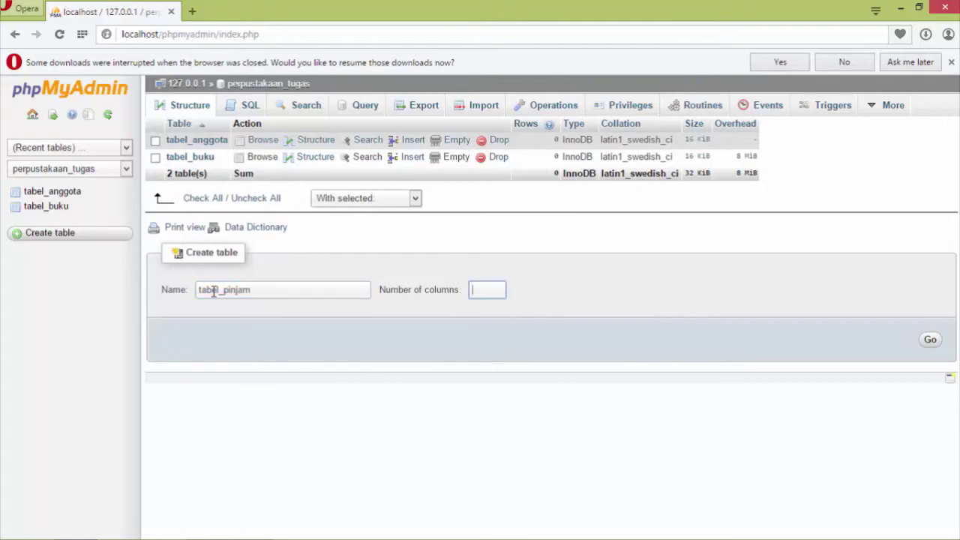
{"action": "type", "text": "4"}
{"action": "left_click", "coordinate": [930, 341]}
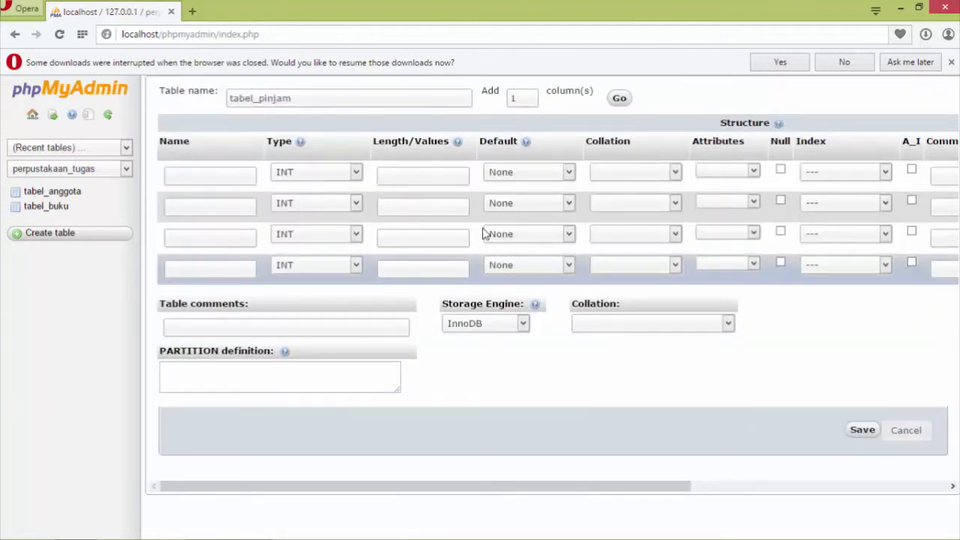
Define the first column nomor_pinjam as VARCHAR 5 primary key.
{"action": "left_click", "coordinate": [222, 175]}
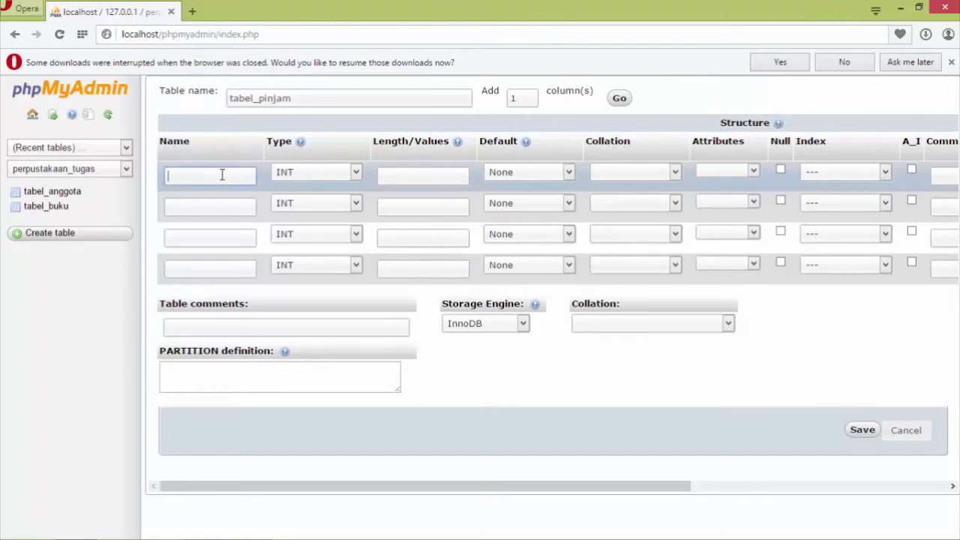
{"action": "type", "text": "nomor_pinjam"}
{"action": "key", "text": "Tab"}
{"action": "key", "text": "v"}
{"action": "key", "text": "Tab"}
{"action": "type", "text": "5"}
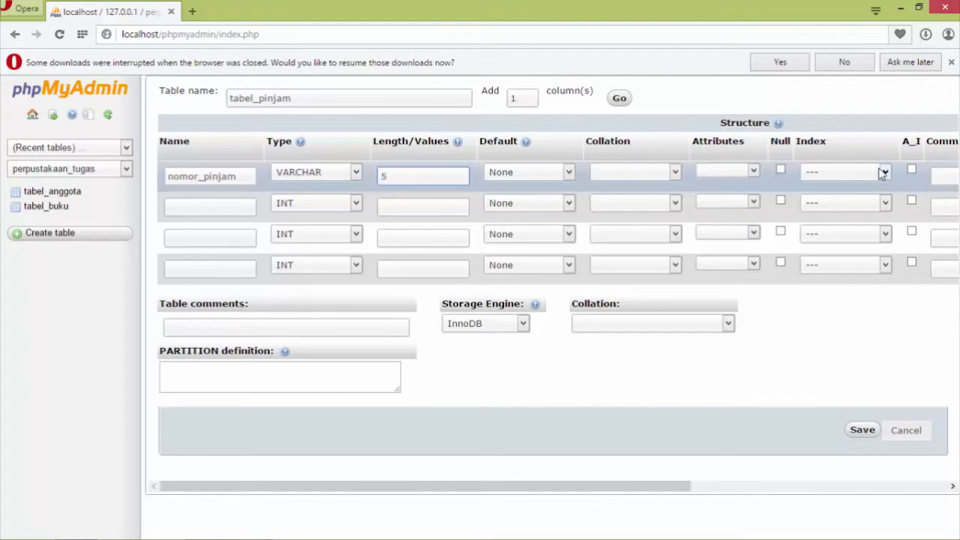
{"action": "left_click", "coordinate": [882, 173]}
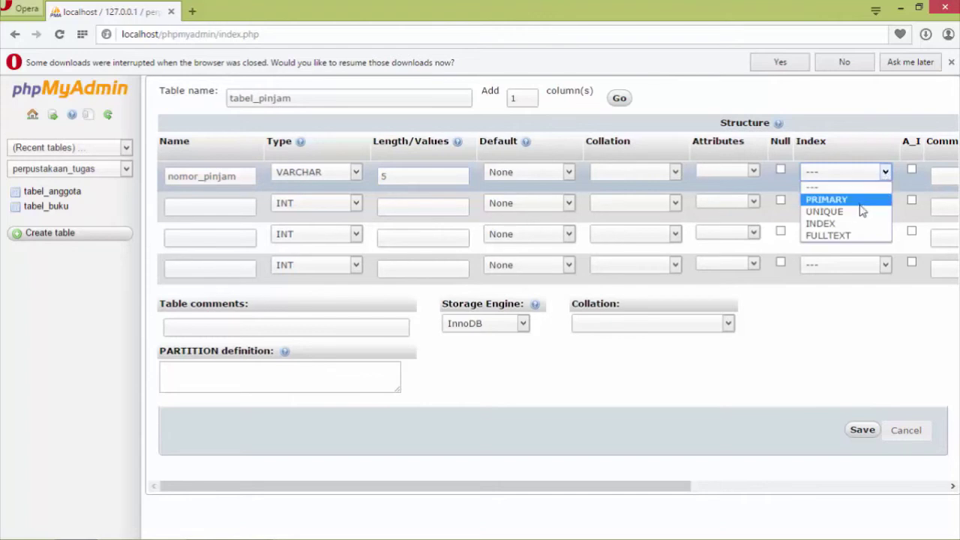
{"action": "left_click", "coordinate": [859, 201]}
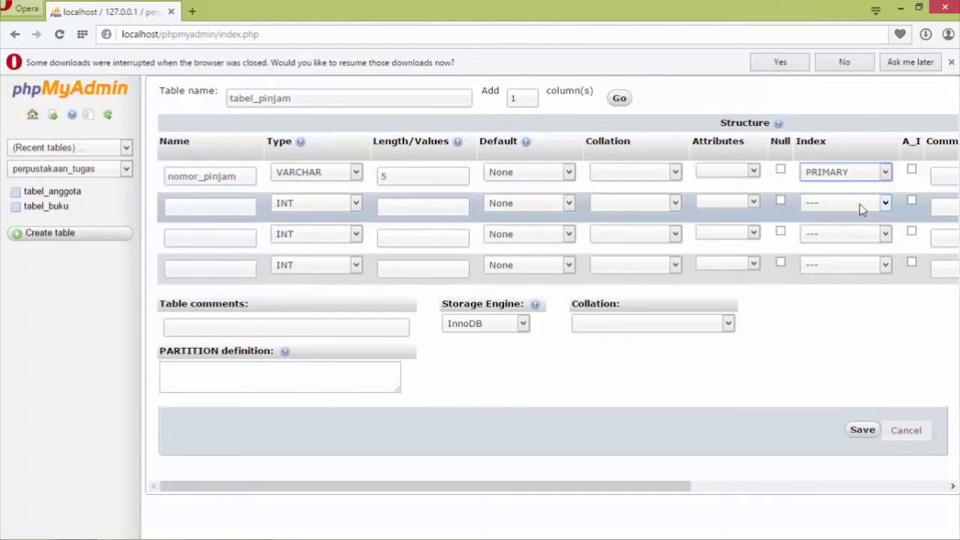
Add columns tanggal_pinjam as DATE and total_pinjam as INT 11.
{"action": "left_click", "coordinate": [256, 201]}
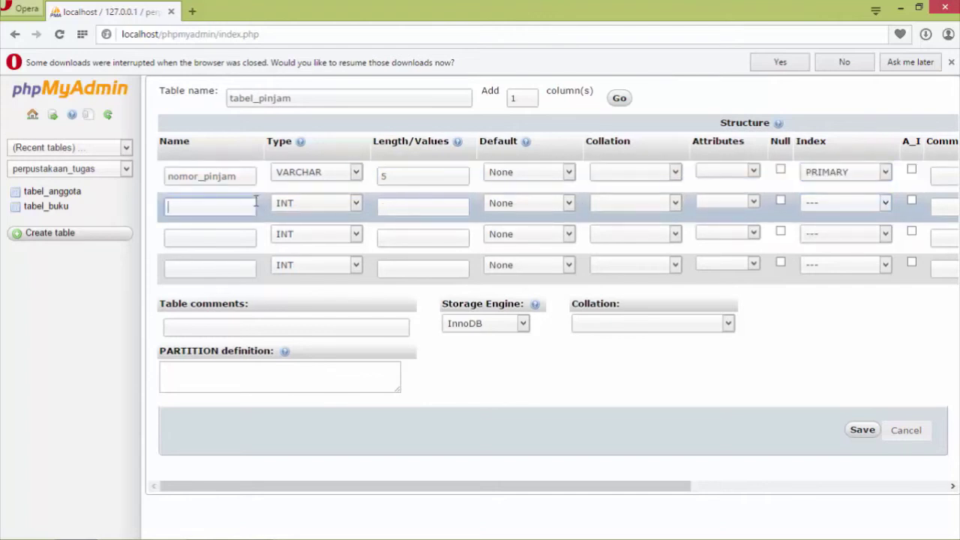
{"action": "type", "text": "tanggal_pinjam"}
{"action": "key", "text": "Tab"}
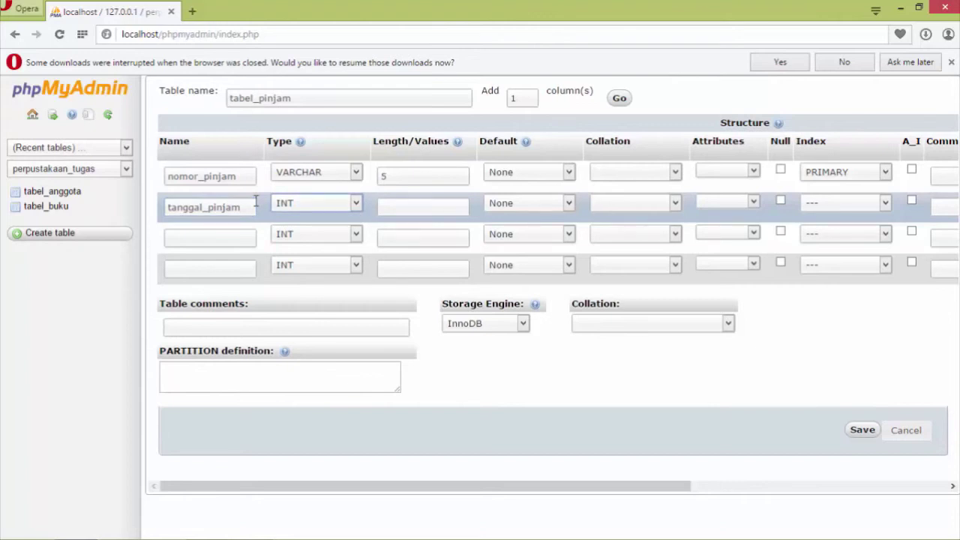
{"action": "left_click", "coordinate": [355, 203]}
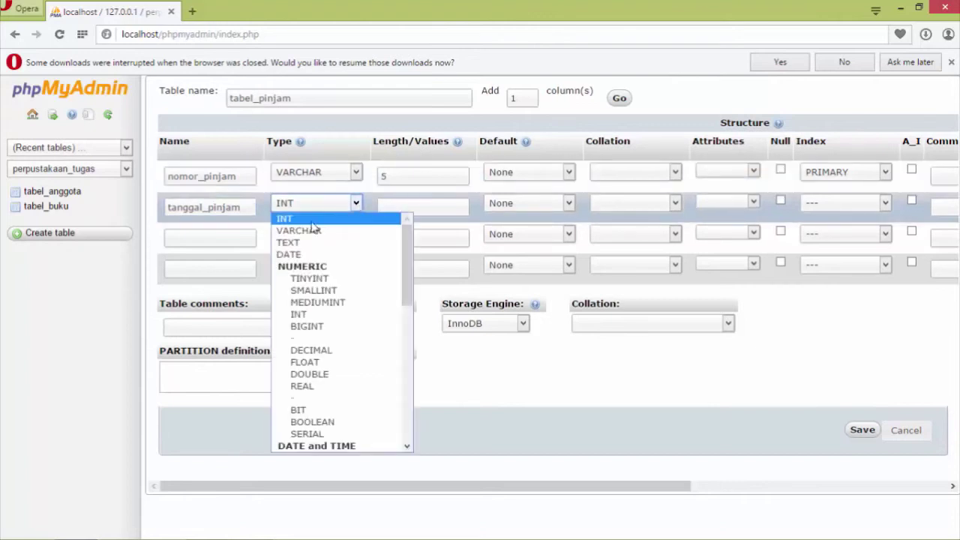
{"action": "left_click", "coordinate": [295, 255]}
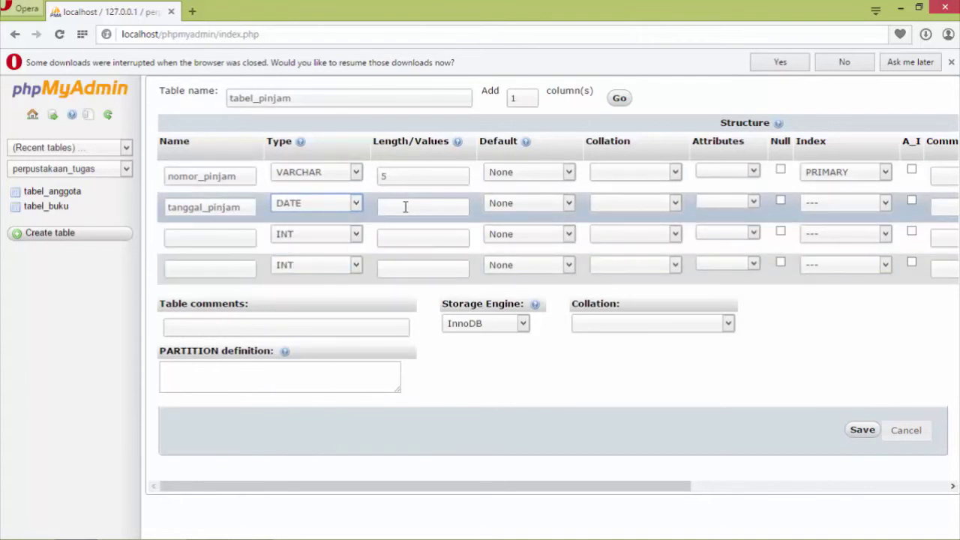
{"action": "left_click", "coordinate": [236, 246]}
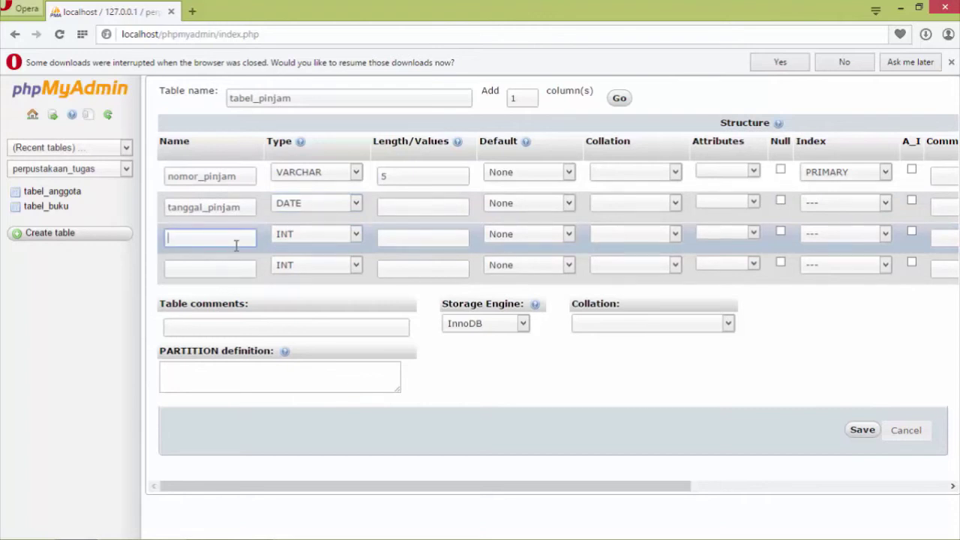
{"action": "type", "text": "total_pinjam"}
{"action": "key", "text": "Tab"}
{"action": "key", "text": "Tab"}
{"action": "type", "text": "11"}
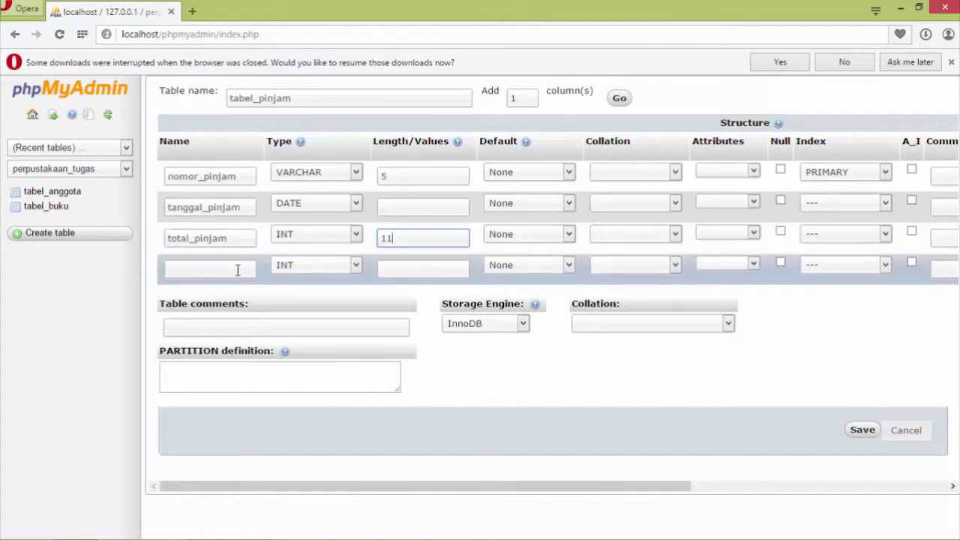
Add the fourth column kode_anggota as VARCHAR 5.
{"action": "left_click", "coordinate": [237, 269]}
{"action": "type", "text": "kode_a"}
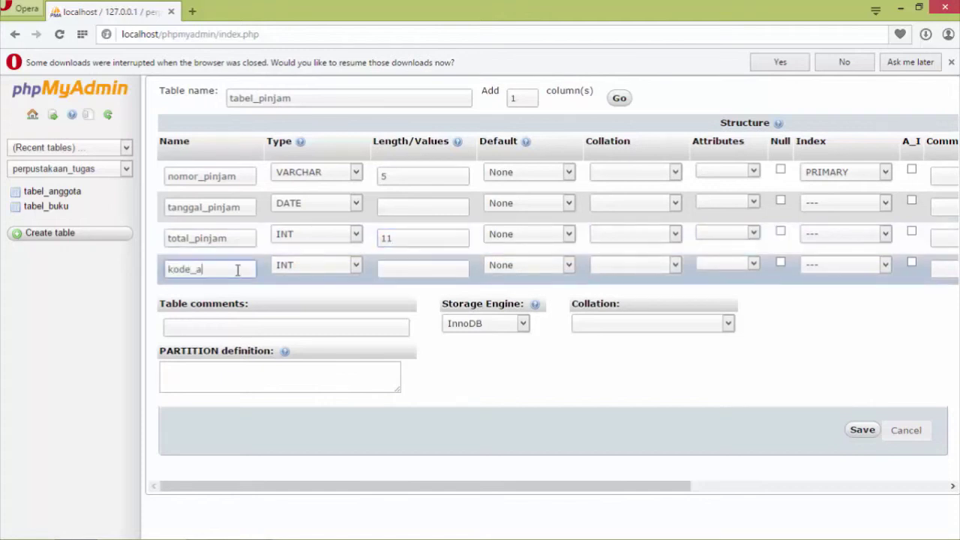
{"action": "type", "text": "nggota"}
{"action": "key", "text": "Tab"}
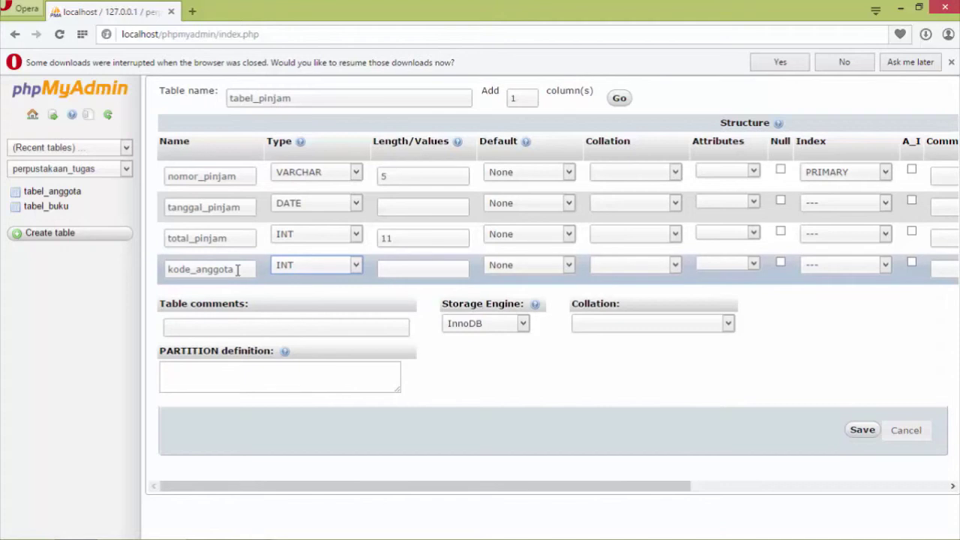
{"action": "key", "text": "Down"}
{"action": "key", "text": "Tab"}
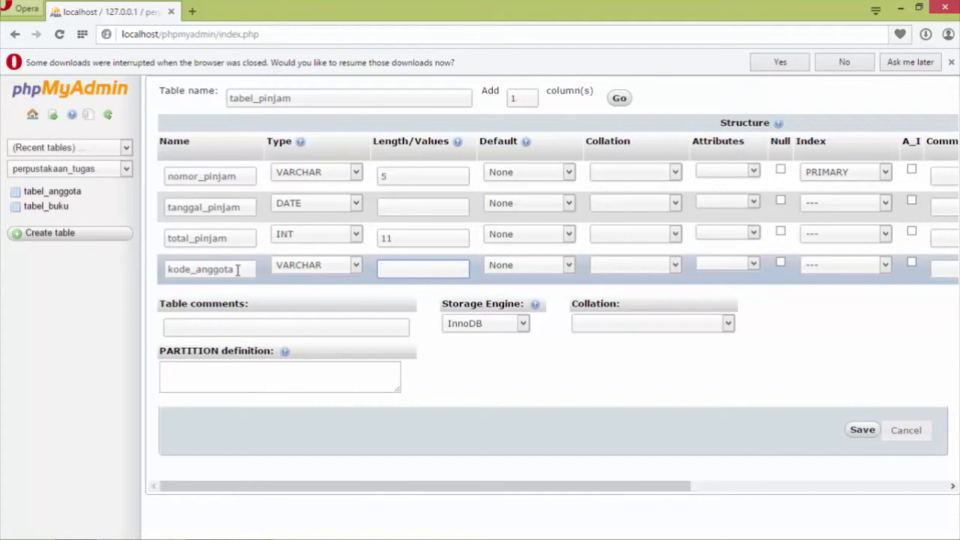
{"action": "type", "text": "5"}
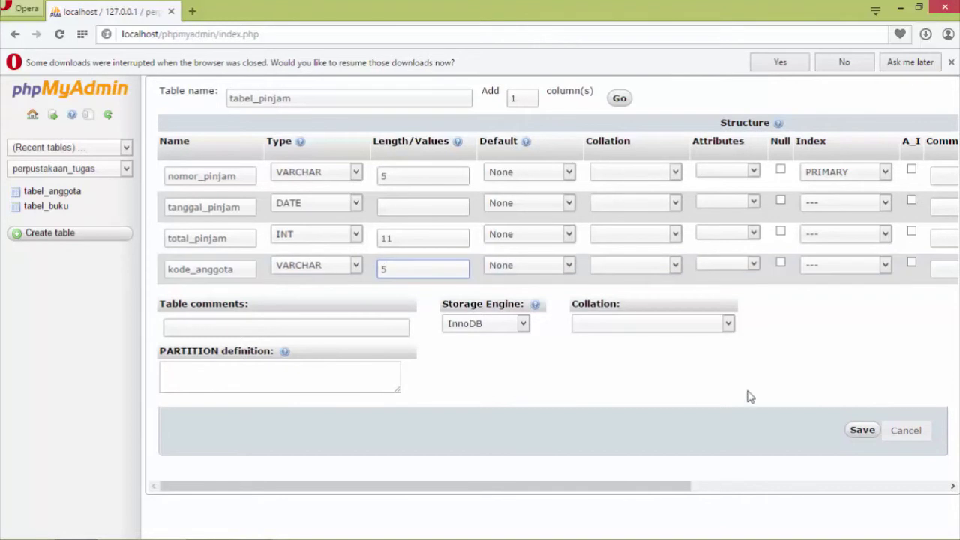
Save tabel_pinjam, then start tabel_detail with 3 columns.
{"action": "left_click", "coordinate": [863, 432]}
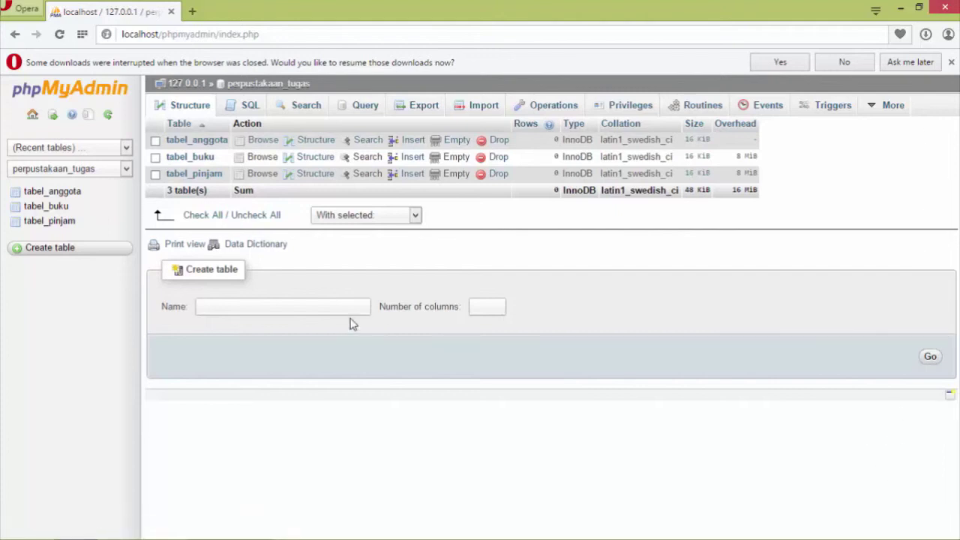
{"action": "left_click", "coordinate": [294, 303]}
{"action": "type", "text": "tabel_"}
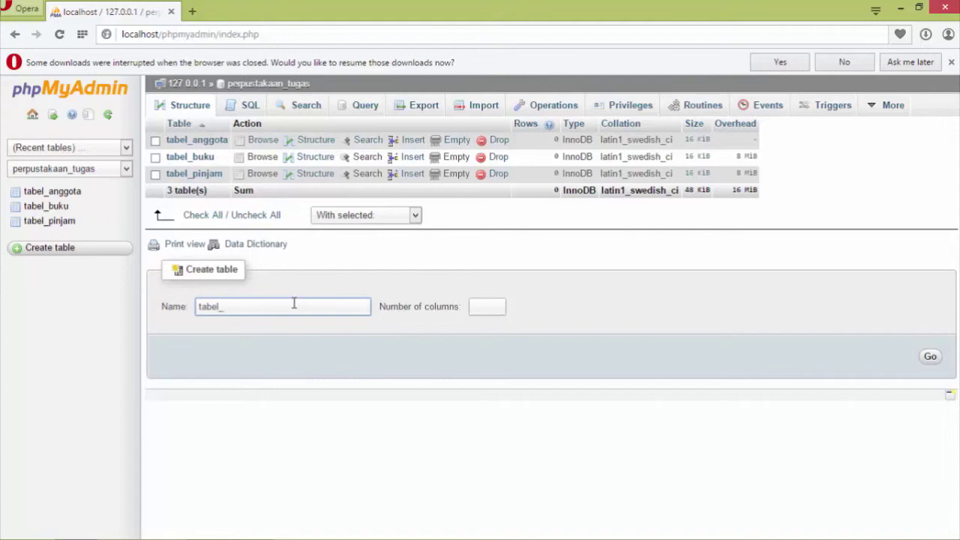
{"action": "type", "text": "detail"}
{"action": "key", "text": "Tab"}
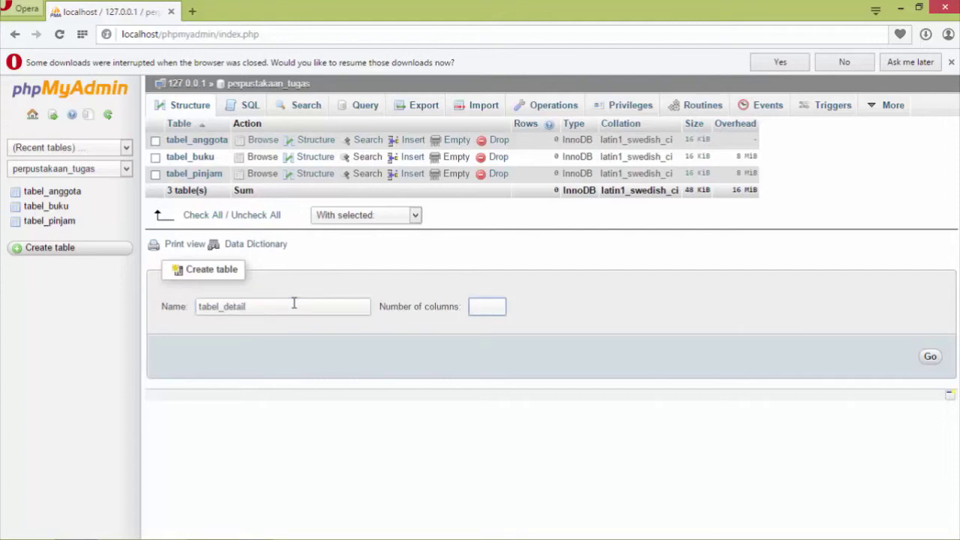
{"action": "type", "text": "3"}
{"action": "left_click", "coordinate": [930, 359]}
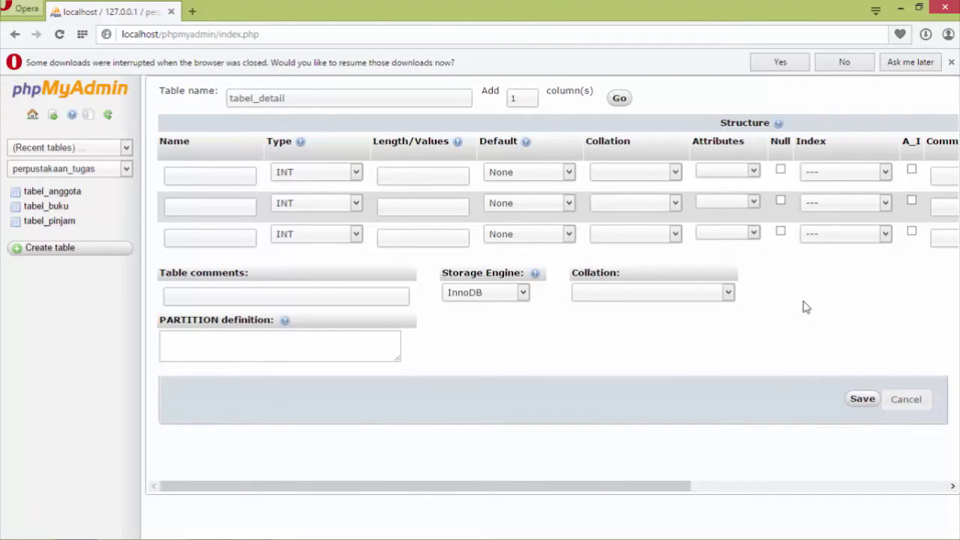
Define the first column of tabel_detail as nomor_pinjam, VARCHAR with length 5.
{"action": "left_click", "coordinate": [186, 174]}
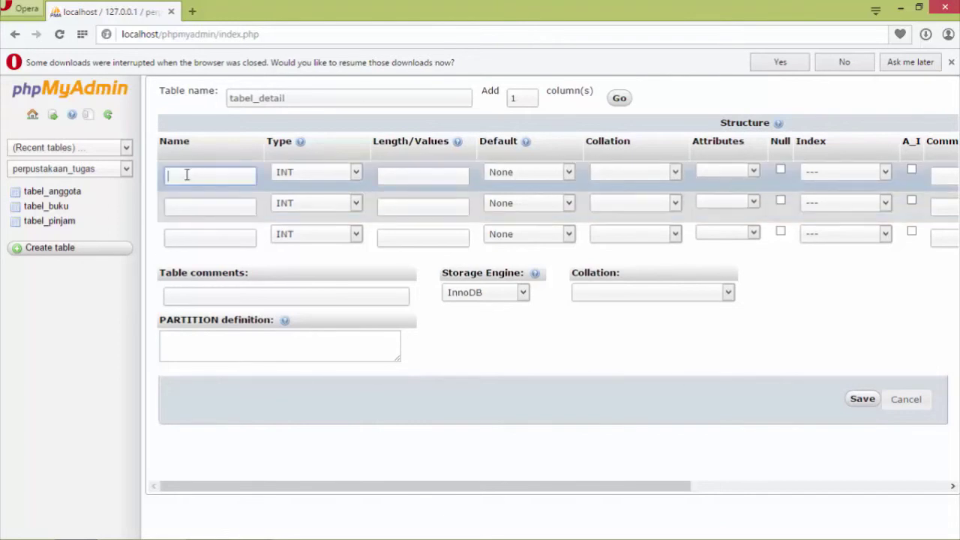
{"action": "type", "text": "nomor_pinjam"}
{"action": "key", "text": "Tab"}
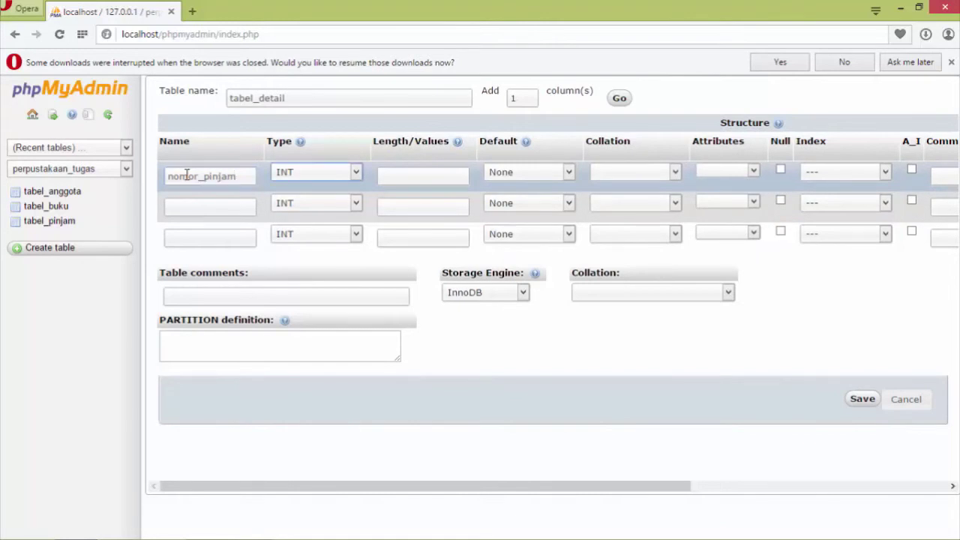
{"action": "key", "text": "Down"}
{"action": "key", "text": "Tab"}
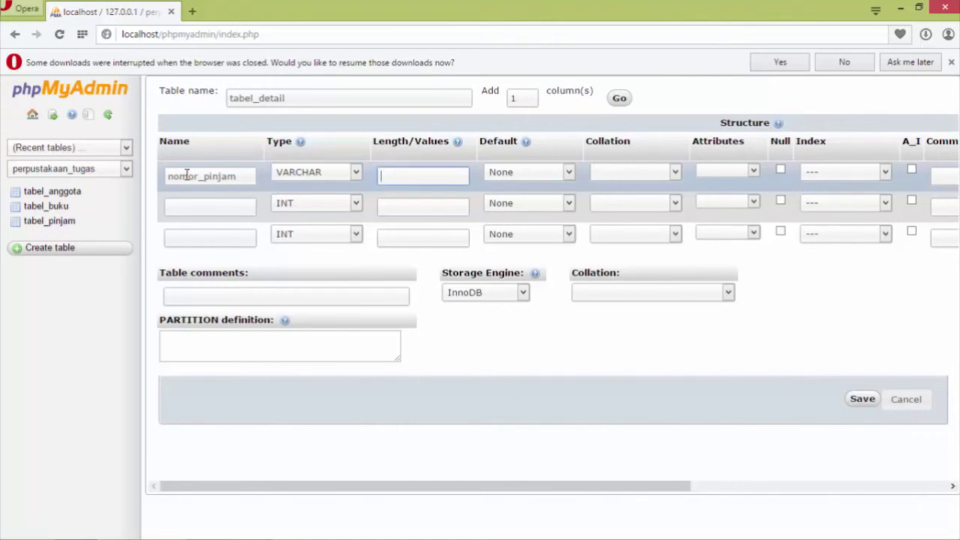
{"action": "type", "text": "5"}
Add the second column jumlah_pinjam as INT with length 11.
{"action": "left_click", "coordinate": [172, 211]}
{"action": "type", "text": "ju"}
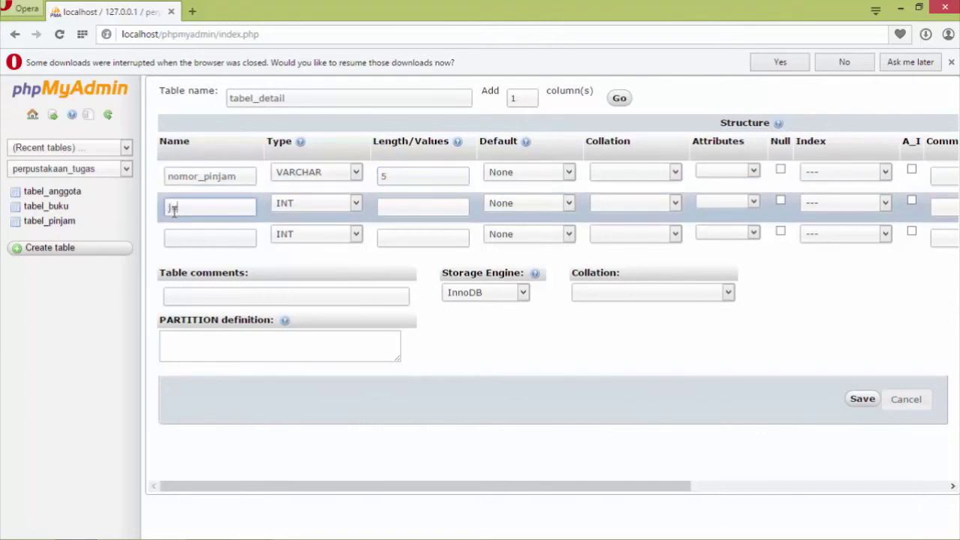
{"action": "type", "text": "mlah_pinjam"}
{"action": "key", "text": "Tab"}
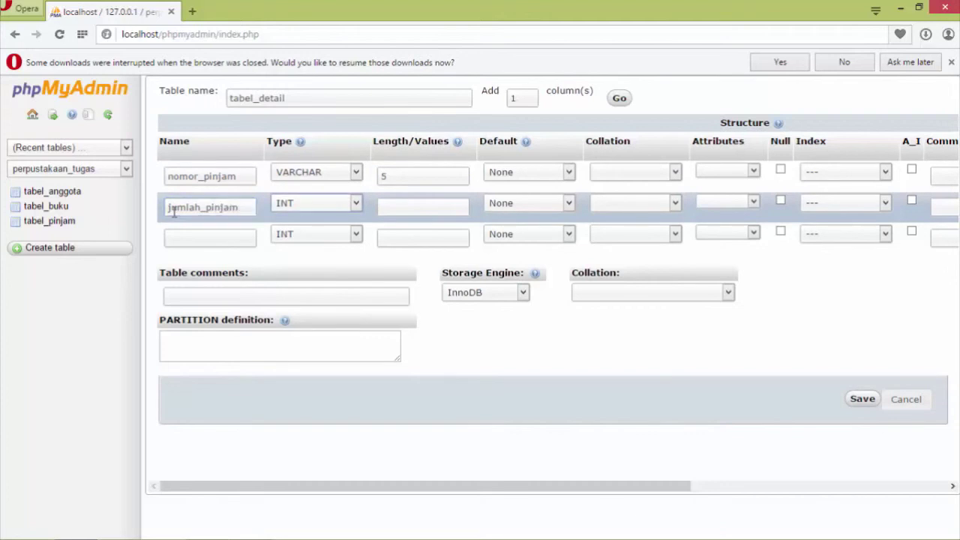
{"action": "key", "text": "Tab"}
{"action": "type", "text": "11"}
Add kode_buku as VARCHAR with length 5 and save the table structure.
{"action": "left_click", "coordinate": [182, 235]}
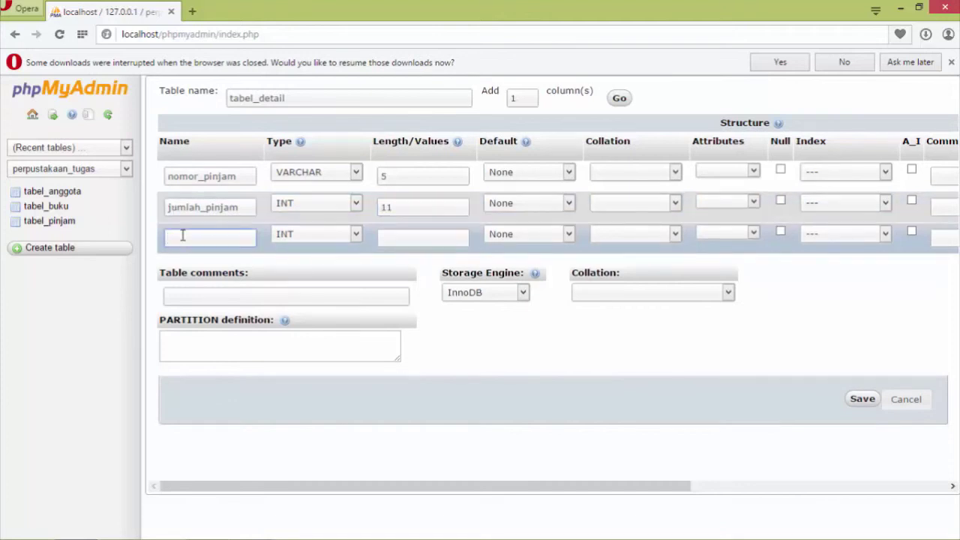
{"action": "type", "text": "kode_buku"}
{"action": "key", "text": "Tab"}
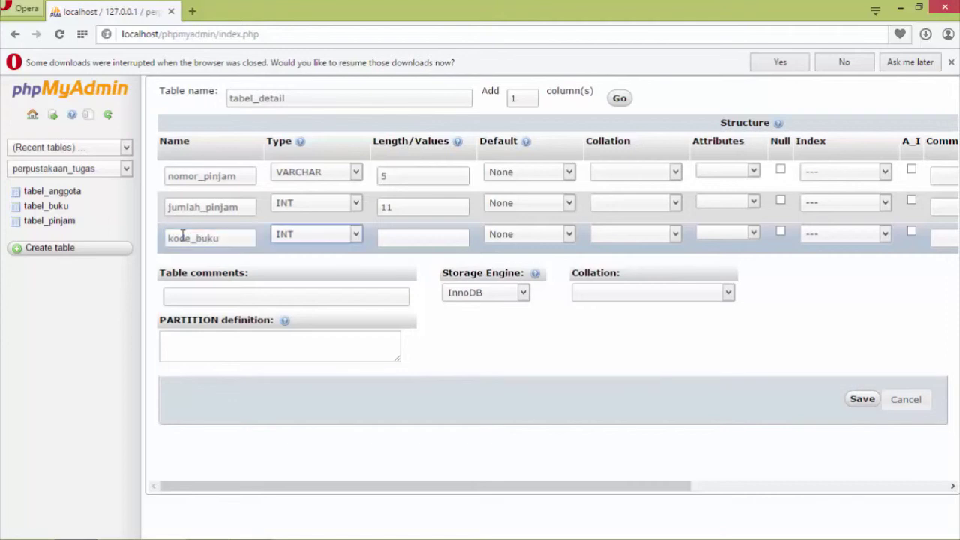
{"action": "key", "text": "v"}
{"action": "key", "text": "Tab"}
{"action": "type", "text": "5"}
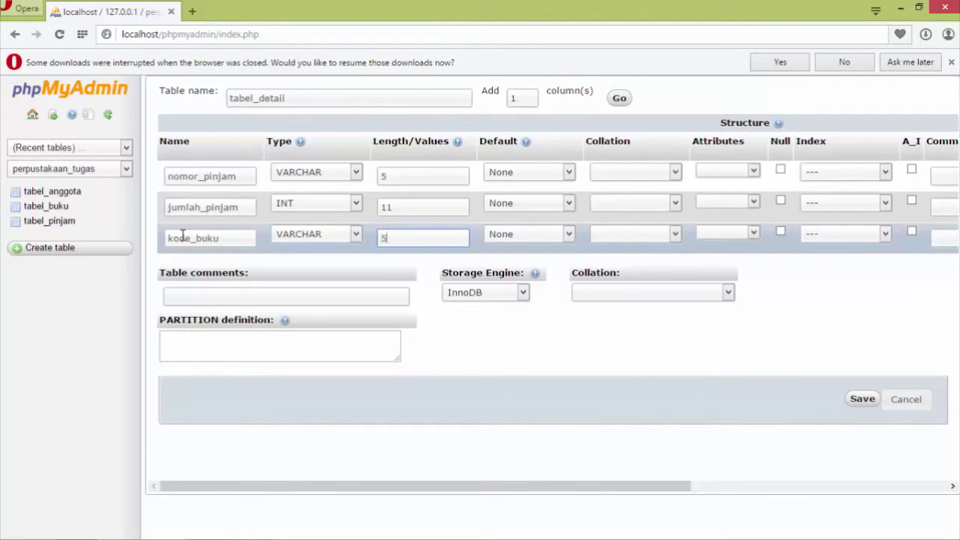
{"action": "left_click", "coordinate": [859, 402]}
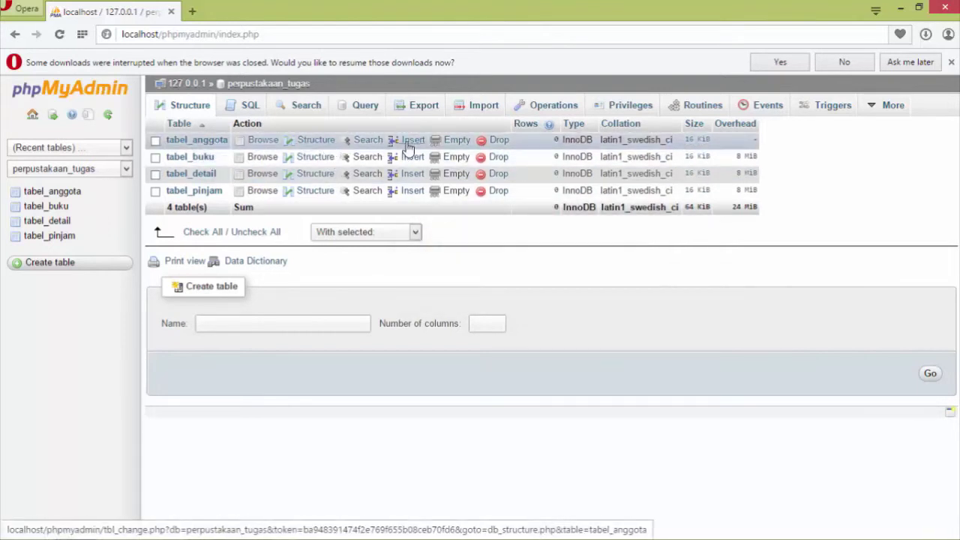
Open the tabel_anggota insert form and enter the first member's ID, name, address and phone number.
{"action": "left_click", "coordinate": [409, 145]}
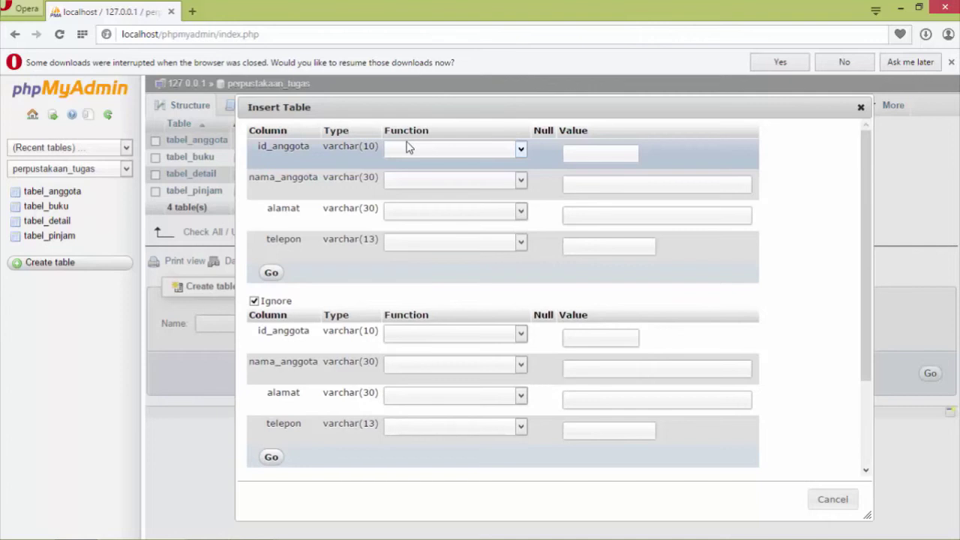
{"action": "left_click", "coordinate": [595, 152]}
{"action": "type", "text": "121418"}
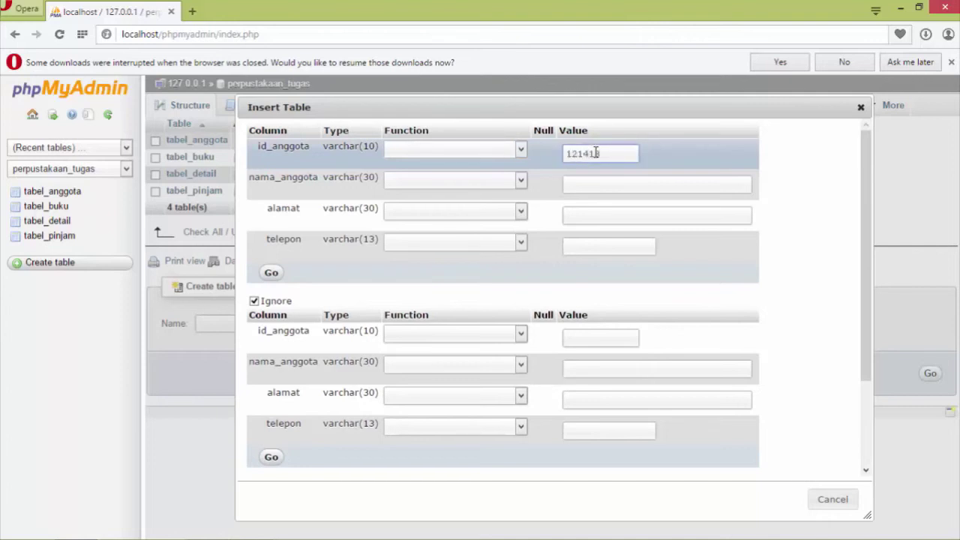
{"action": "type", "text": "97"}
{"action": "key", "text": "Tab"}
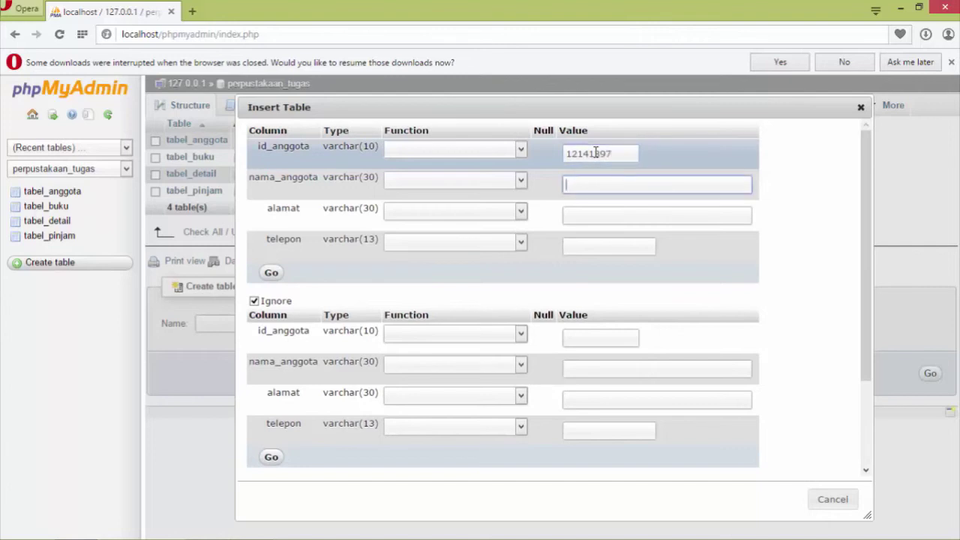
{"action": "key", "text": "Tab"}
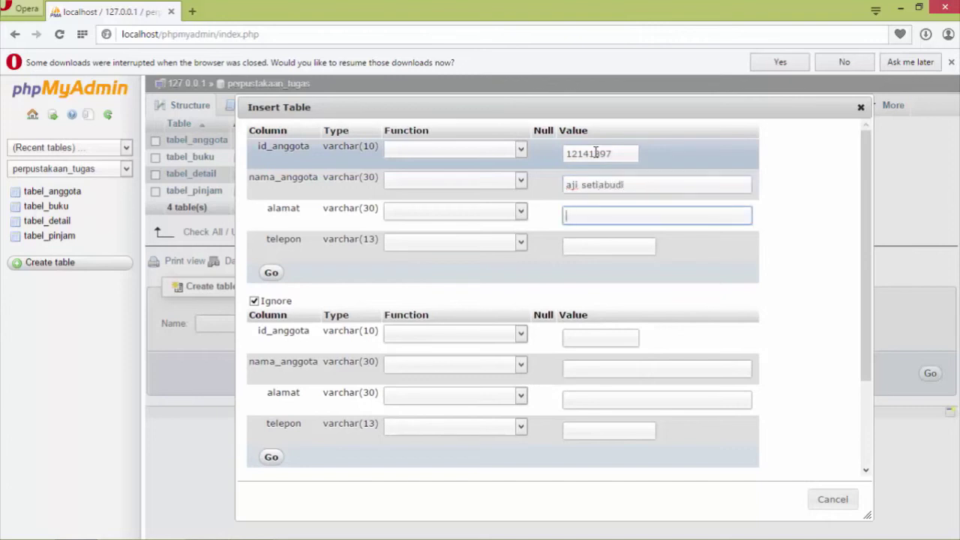
{"action": "type", "text": "banyumas"}
{"action": "key", "text": "Tab"}
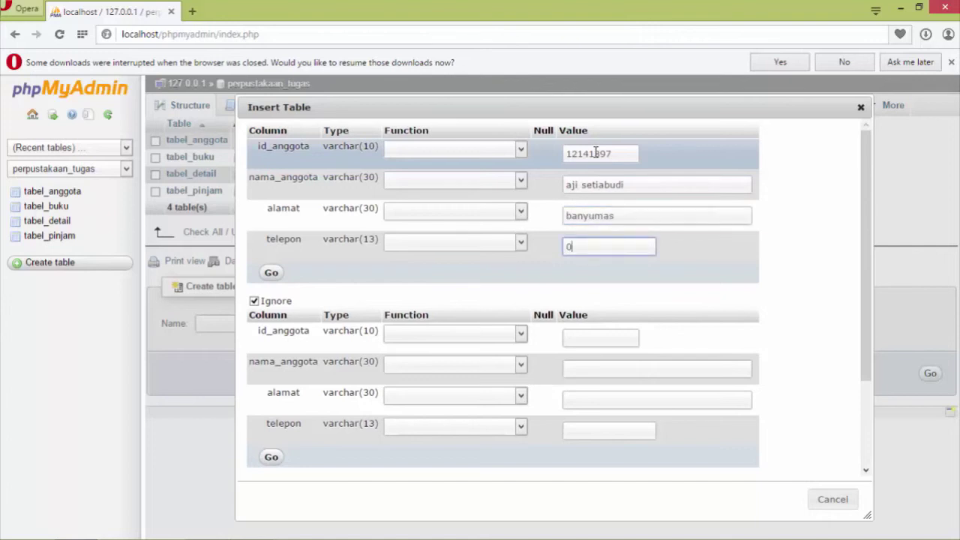
Enter the second member's ID, name, address and phone number in the next row block.
{"action": "left_click", "coordinate": [624, 340]}
{"action": "type", "text": "1214142"}
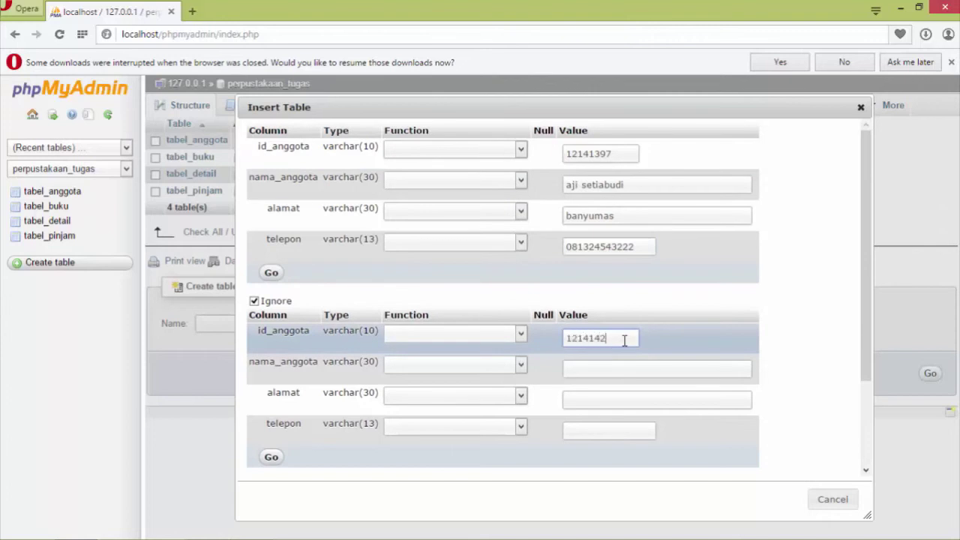
{"action": "type", "text": "9"}
{"action": "key", "text": "Tab"}
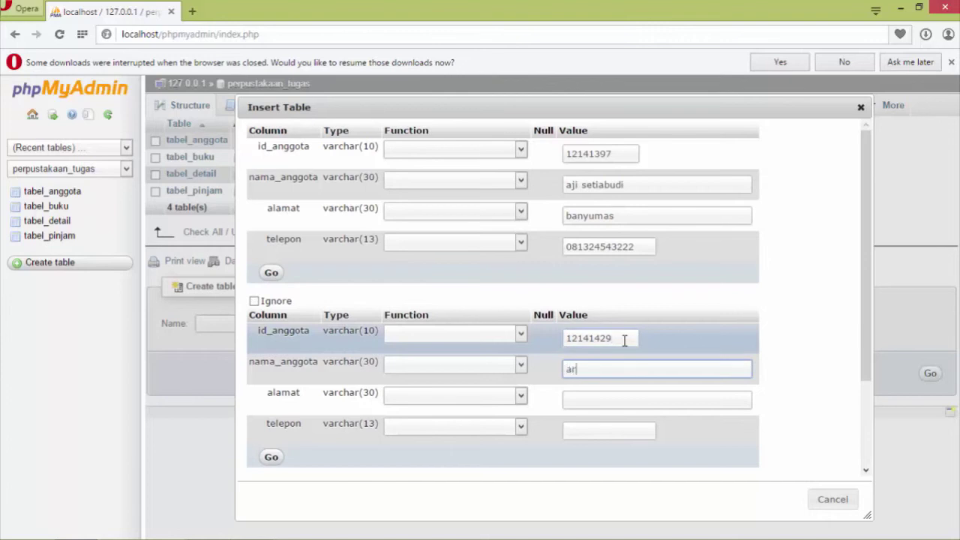
{"action": "key", "text": "Tab"}
{"action": "type", "text": "purwokerto"}
{"action": "key", "text": "Tab"}
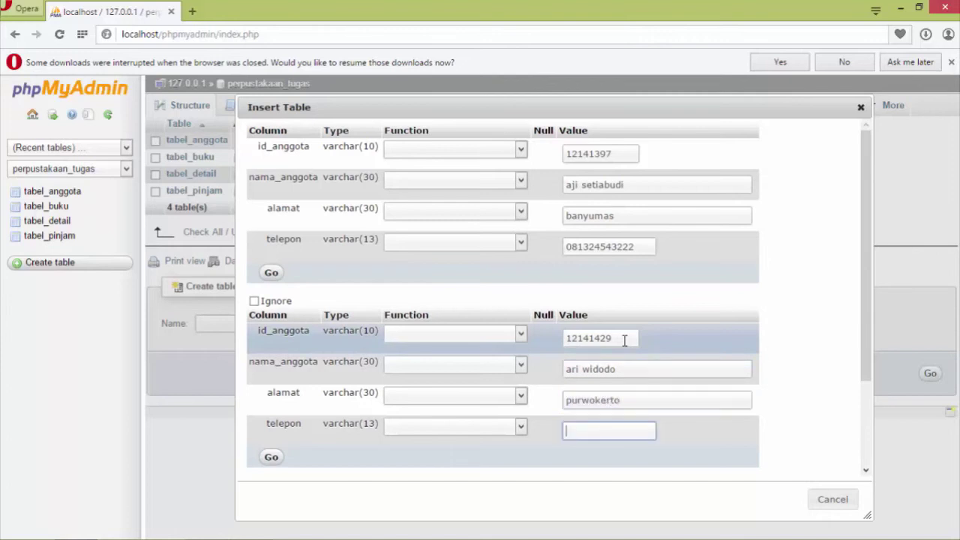
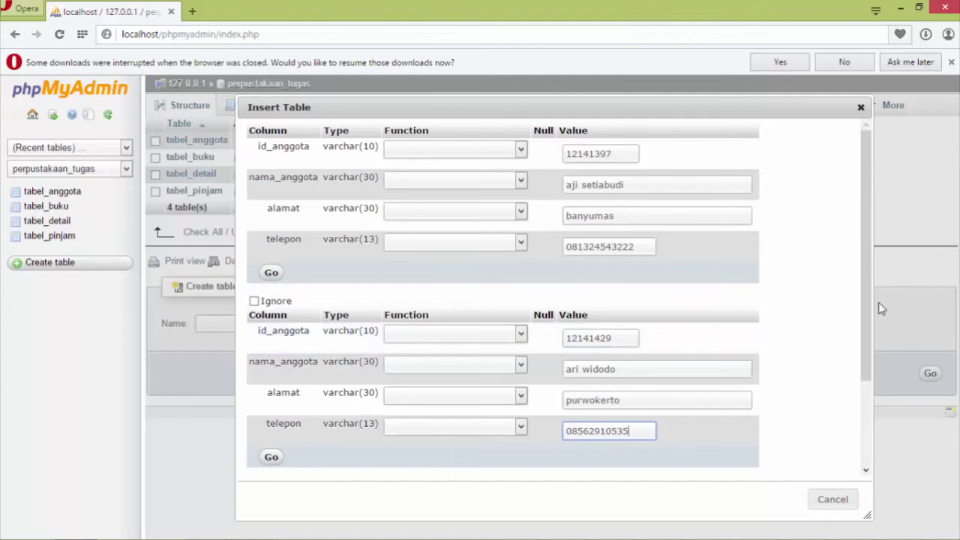
Submit both member records to tabel_anggota using 'Insert as new row'.
{"action": "left_click_drag", "start_coordinate": [869, 300], "coordinate": [870, 427]}
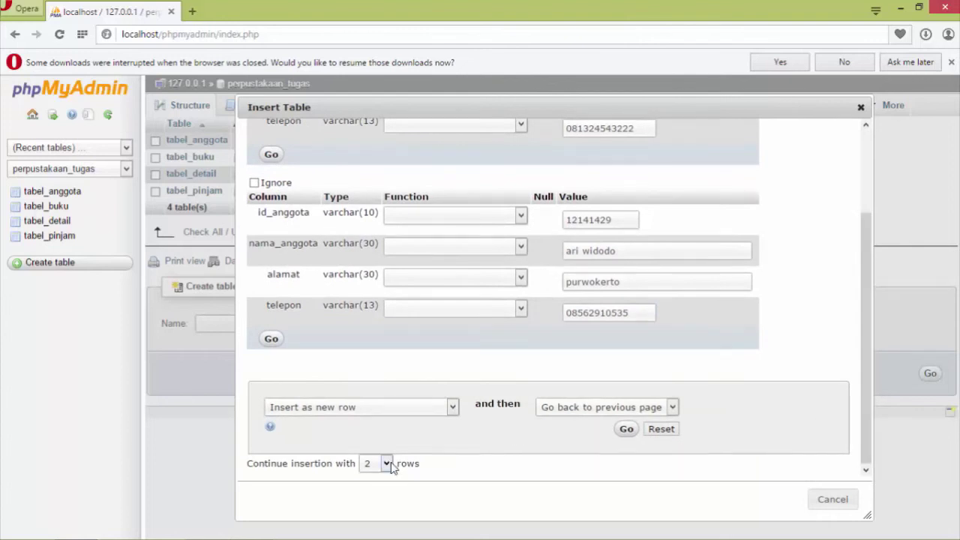
{"action": "left_click", "coordinate": [452, 408]}
{"action": "left_click", "coordinate": [453, 411]}
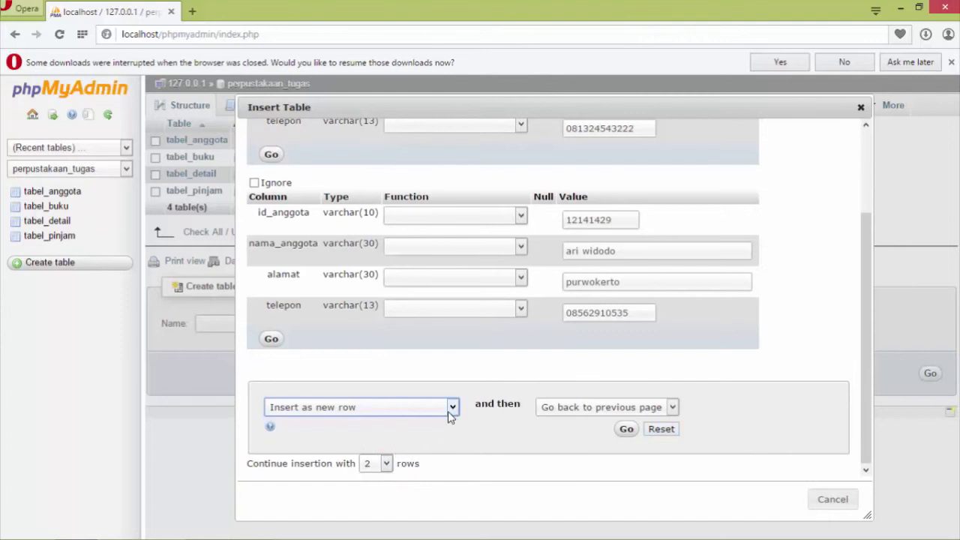
{"action": "left_click", "coordinate": [628, 430]}
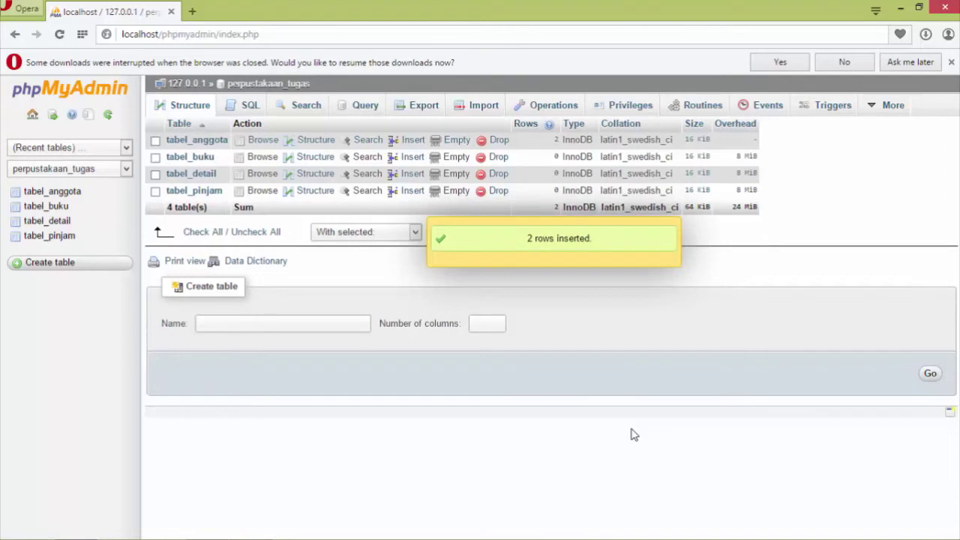
Open the tabel_anggota insert form and set 'Continue insertion with' to 5 rows.
{"action": "left_click", "coordinate": [411, 142]}
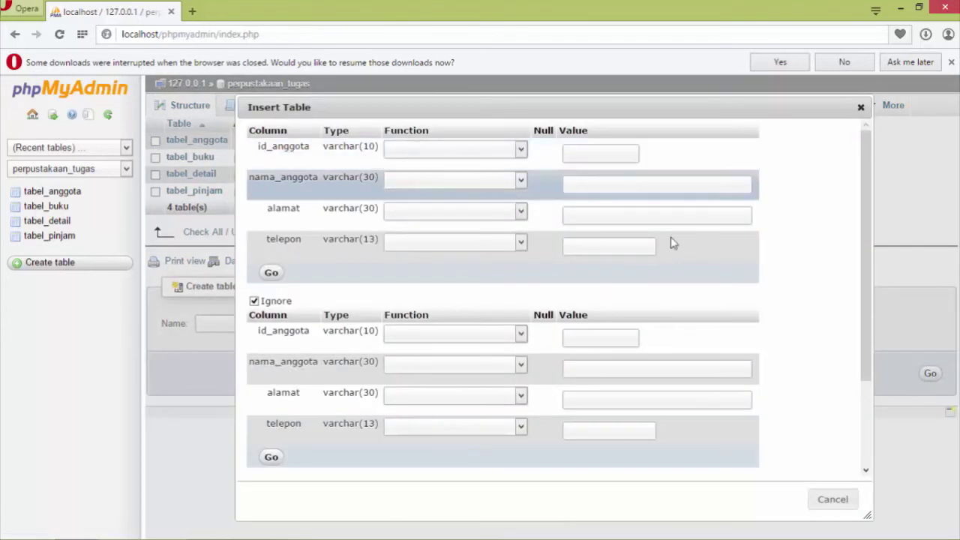
{"action": "left_click_drag", "start_coordinate": [863, 233], "coordinate": [877, 401]}
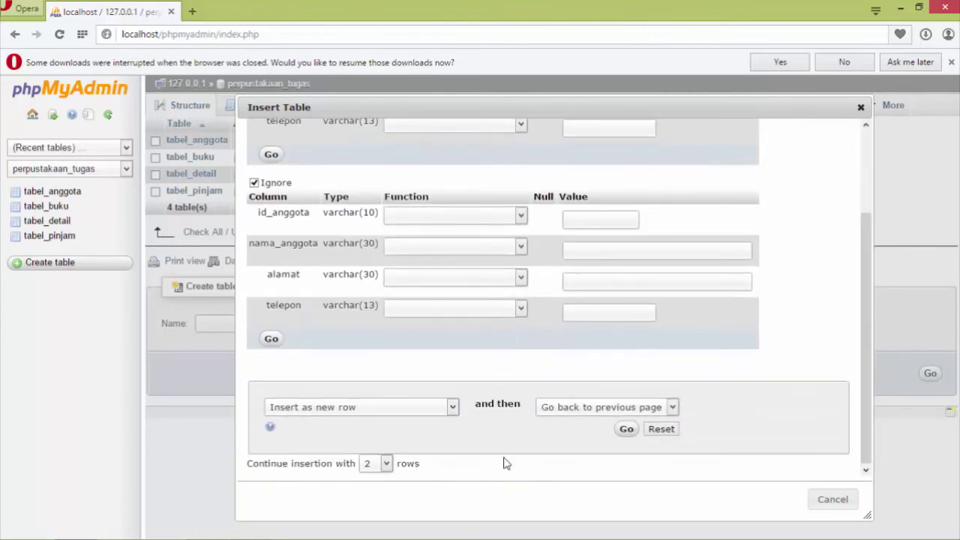
{"action": "left_click", "coordinate": [386, 463]}
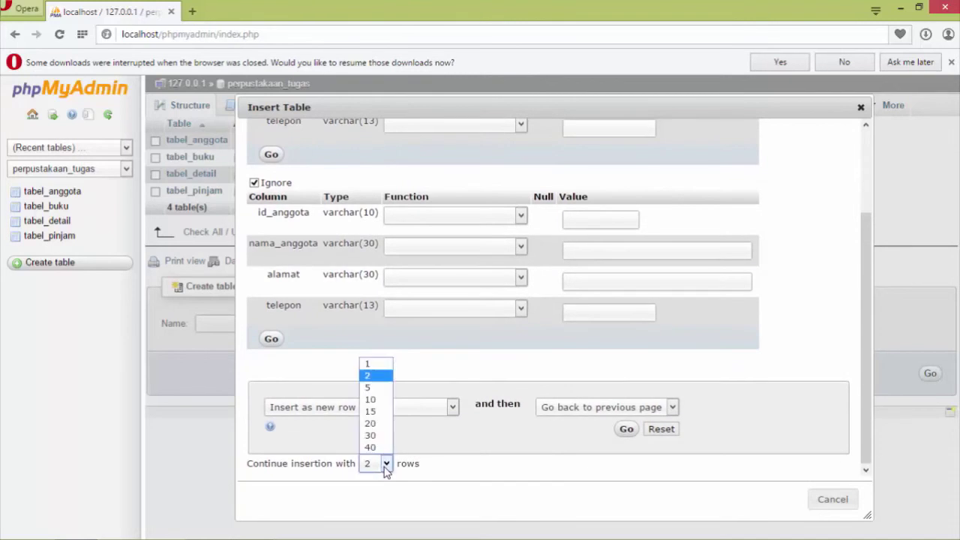
{"action": "left_click", "coordinate": [373, 388]}
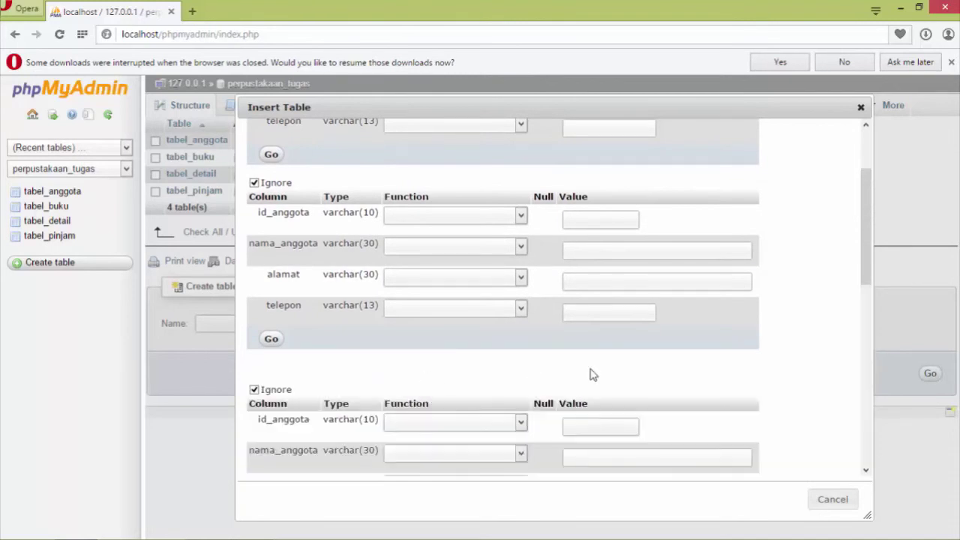
{"action": "left_click_drag", "start_coordinate": [868, 242], "coordinate": [868, 194]}
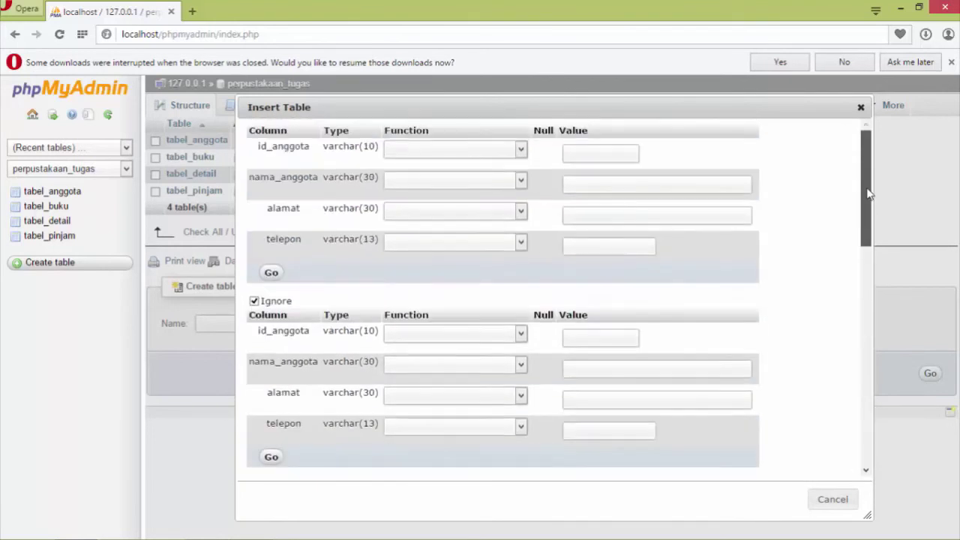
Fill the first record block with a member's ID, corrected name, address and phone number.
{"action": "left_click", "coordinate": [571, 153]}
{"action": "type", "text": "11141397"}
{"action": "key", "text": "Tab"}
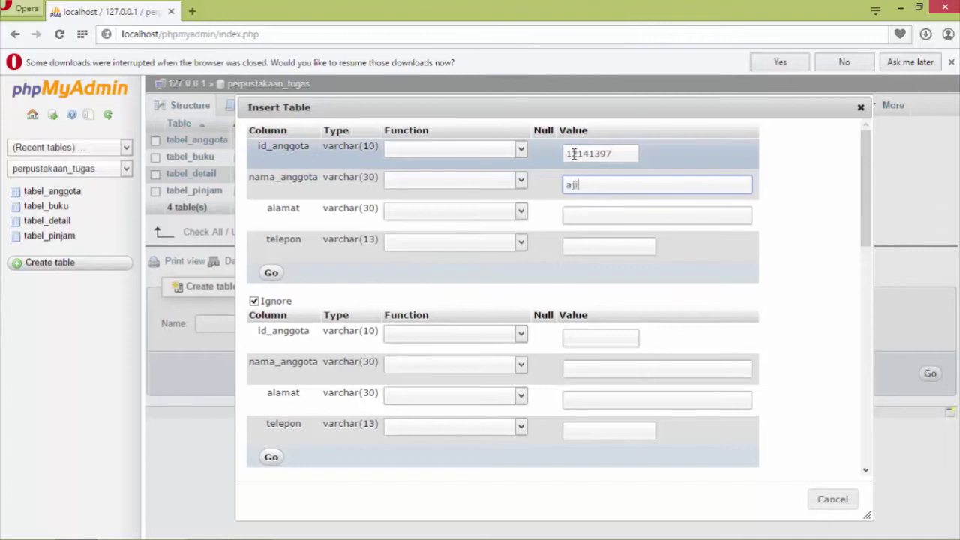
{"action": "type", "text": "abudi"}
{"action": "key", "text": "Tab"}
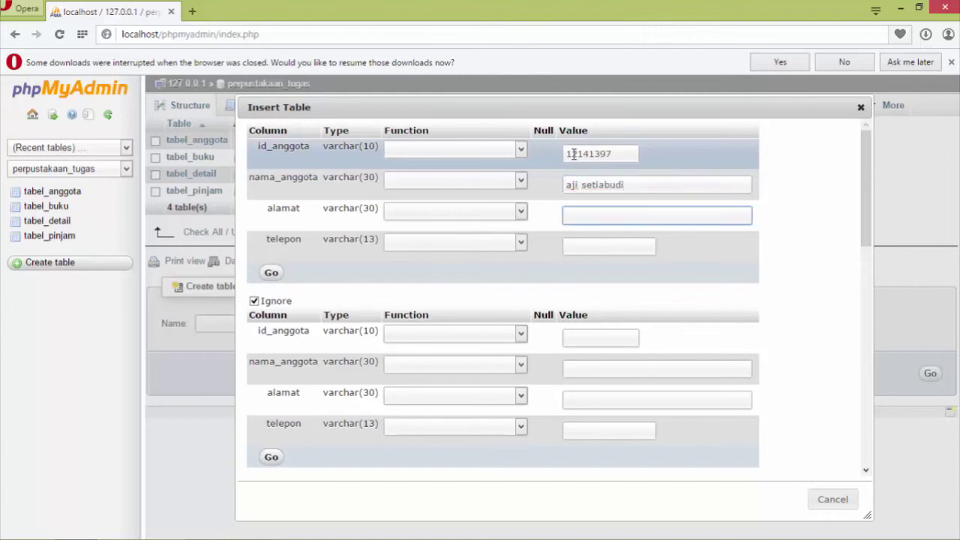
{"action": "type", "text": "banyumas"}
{"action": "key", "text": "Tab"}
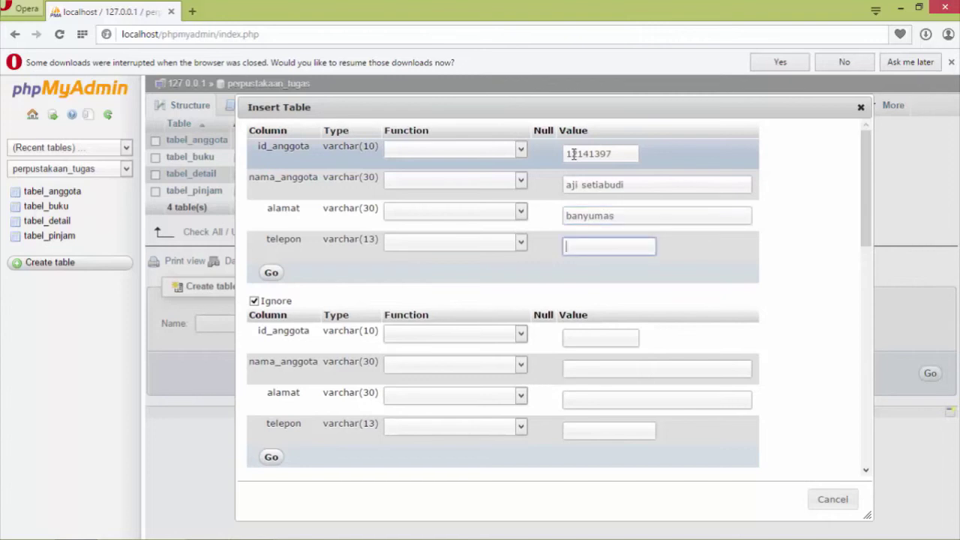
Fix the second block's ID field, then enter that member's ID, name, address and phone number.
{"action": "key", "text": "Tab"}
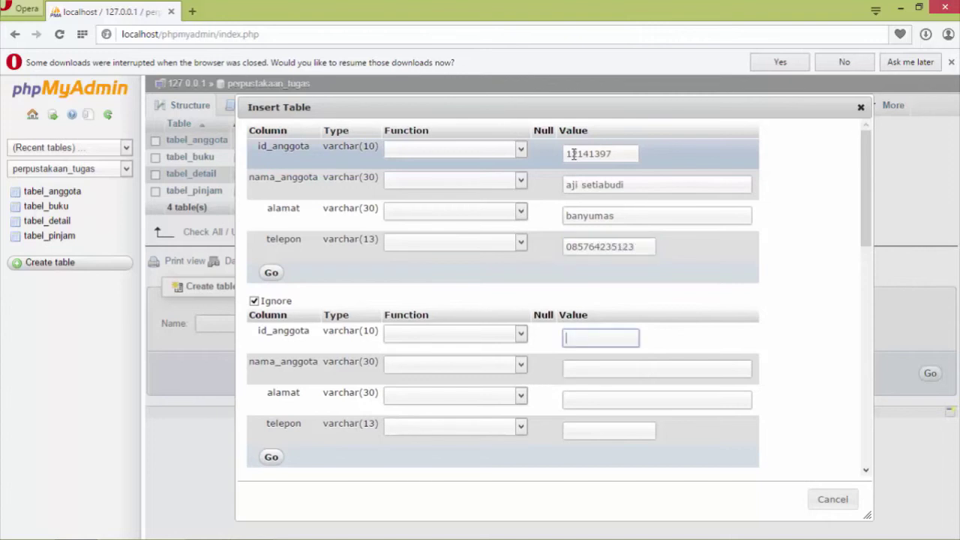
{"action": "key", "text": "Tab"}
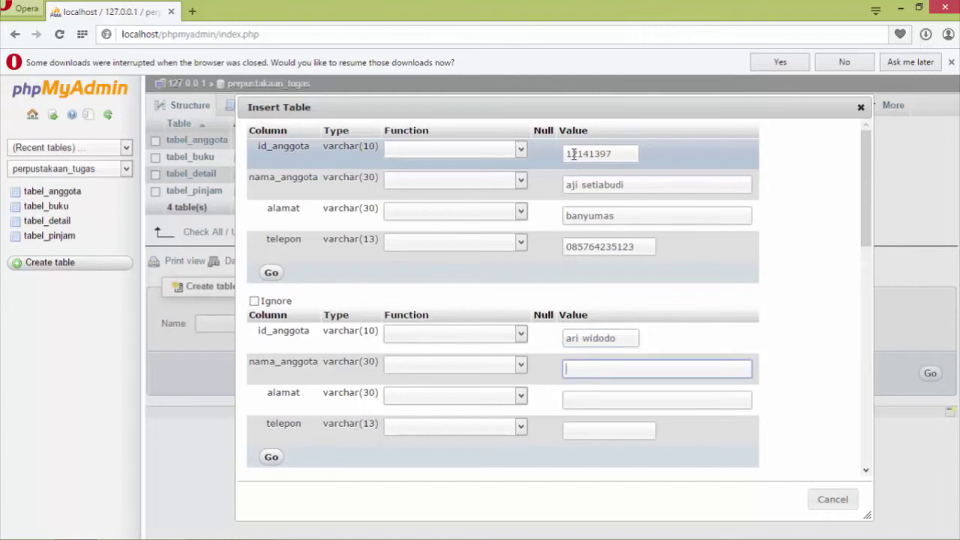
{"action": "left_click", "coordinate": [619, 338]}
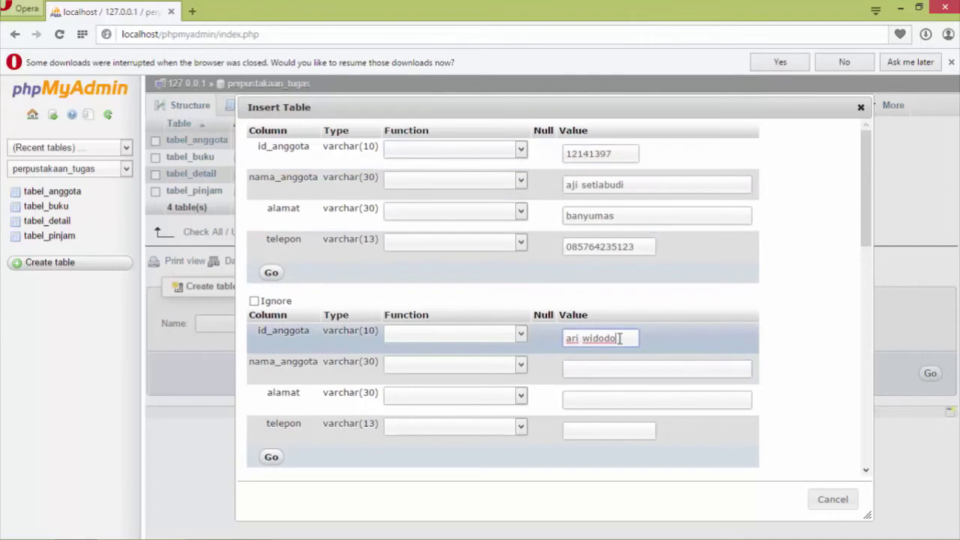
{"action": "key", "text": "BackSpace"}
{"action": "key", "text": "BackSpace"}
{"action": "key", "text": "BackSpace"}
{"action": "key", "text": "BackSpace"}
{"action": "key", "text": "BackSpace"}
{"action": "key", "text": "BackSpace"}
{"action": "key", "text": "BackSpace"}
{"action": "key", "text": "BackSpace"}
{"action": "key", "text": "BackSpace"}
{"action": "key", "text": "BackSpace"}
{"action": "type", "text": "12141429"}
{"action": "key", "text": "Tab"}
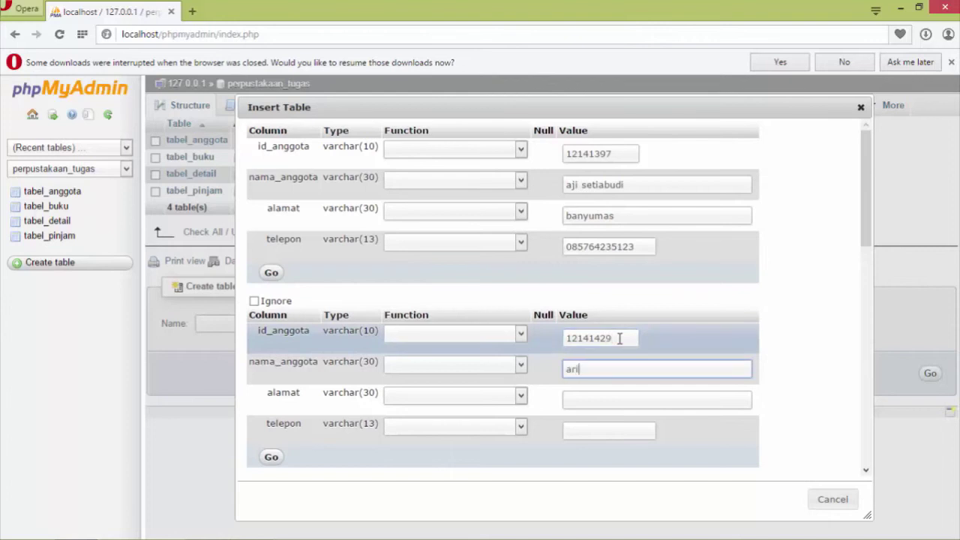
{"action": "key", "text": "Tab"}
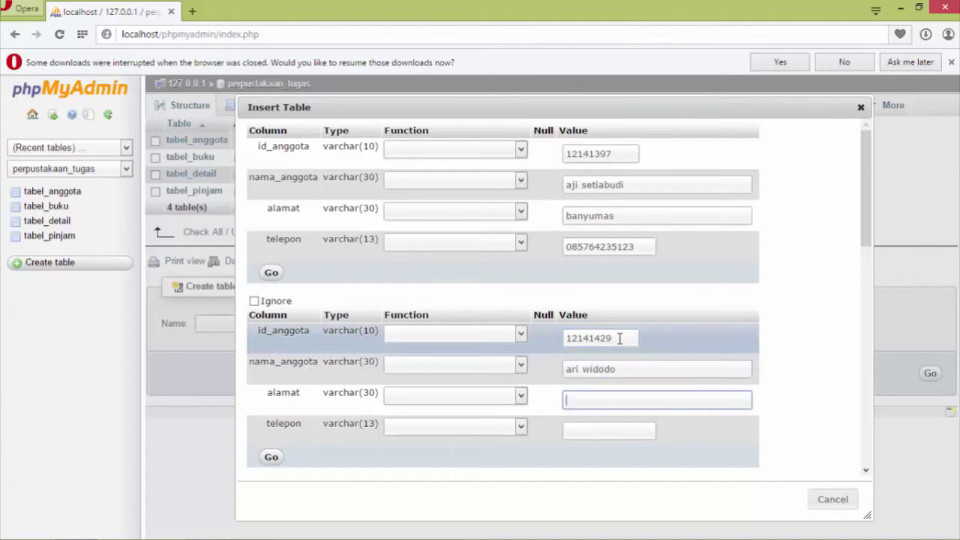
{"action": "type", "text": "purwokerto"}
{"action": "key", "text": "Tab"}
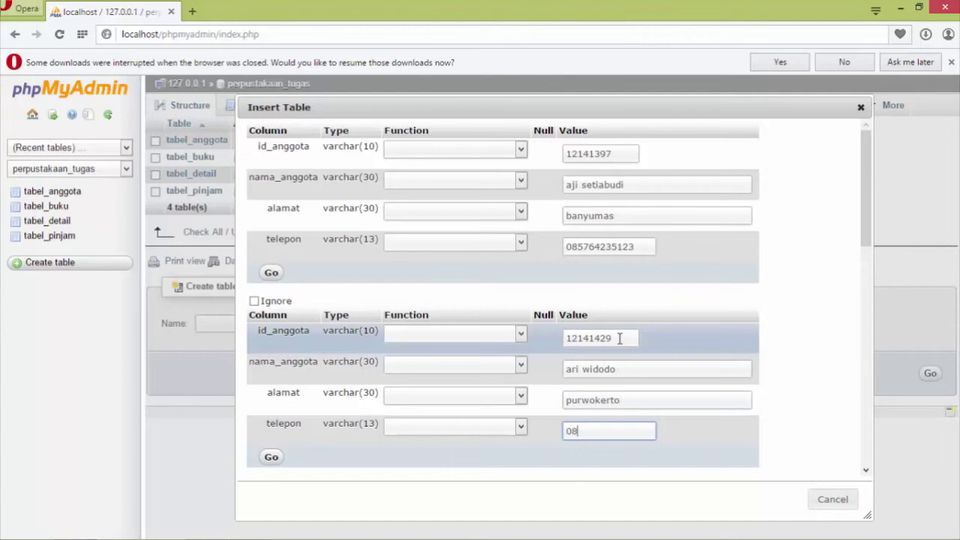
{"action": "key", "text": "Tab"}
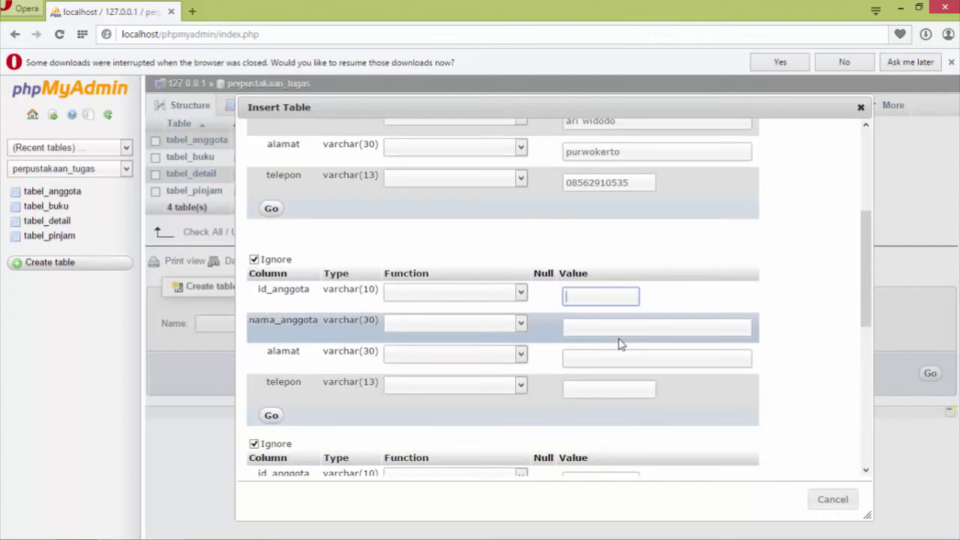
Fill the third record block with a member's ID, name, address and phone number.
{"action": "type", "text": "12141467"}
{"action": "key", "text": "Tab"}
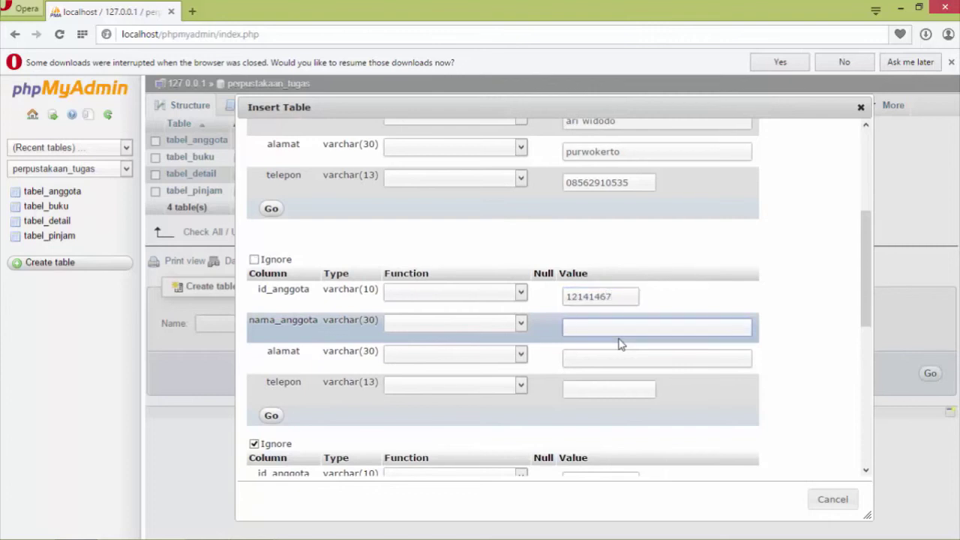
{"action": "type", "text": "suruso"}
{"action": "key", "text": "Tab"}
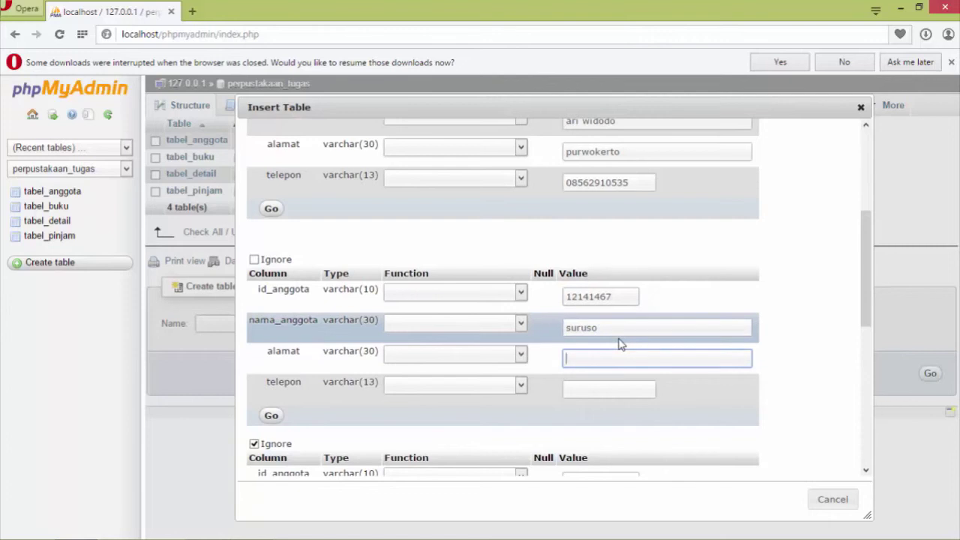
{"action": "type", "text": "purbalingga"}
{"action": "key", "text": "Tab"}
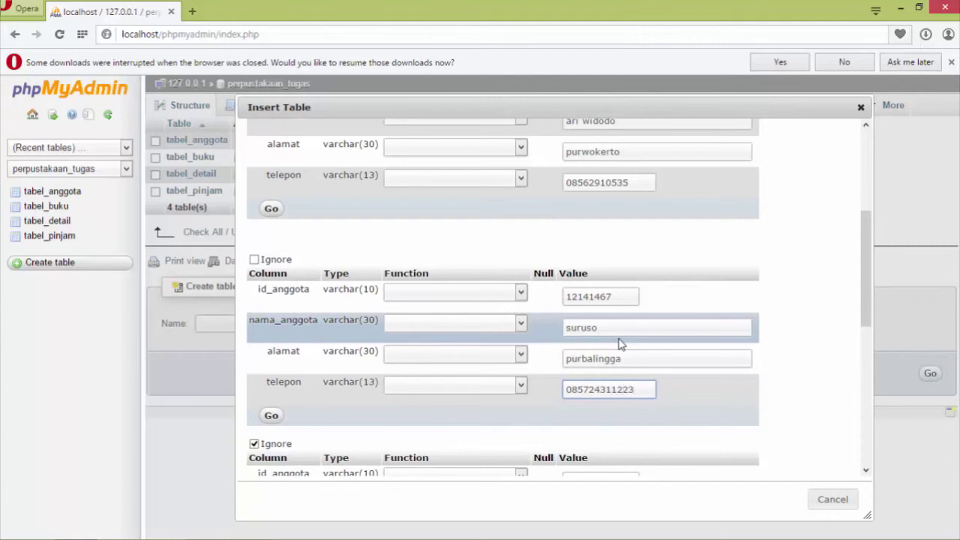
Fill the fourth record block with another member's ID, name, address and phone number.
{"action": "key", "text": "Tab"}
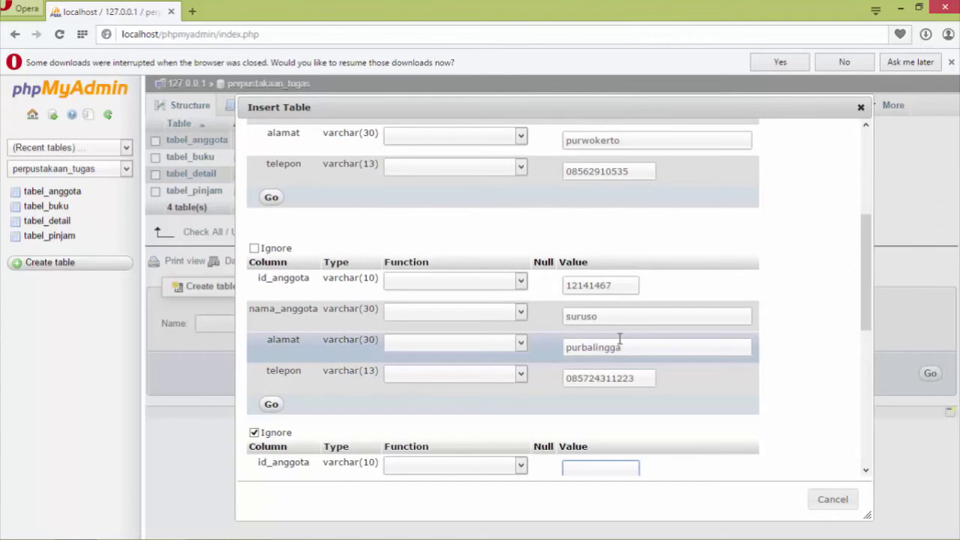
{"action": "type", "text": "12141846"}
{"action": "key", "text": "Tab"}
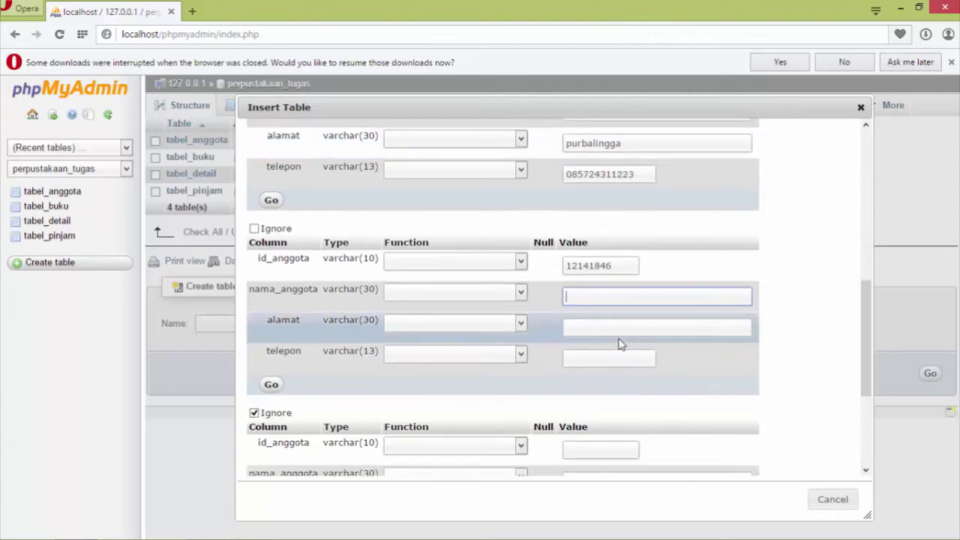
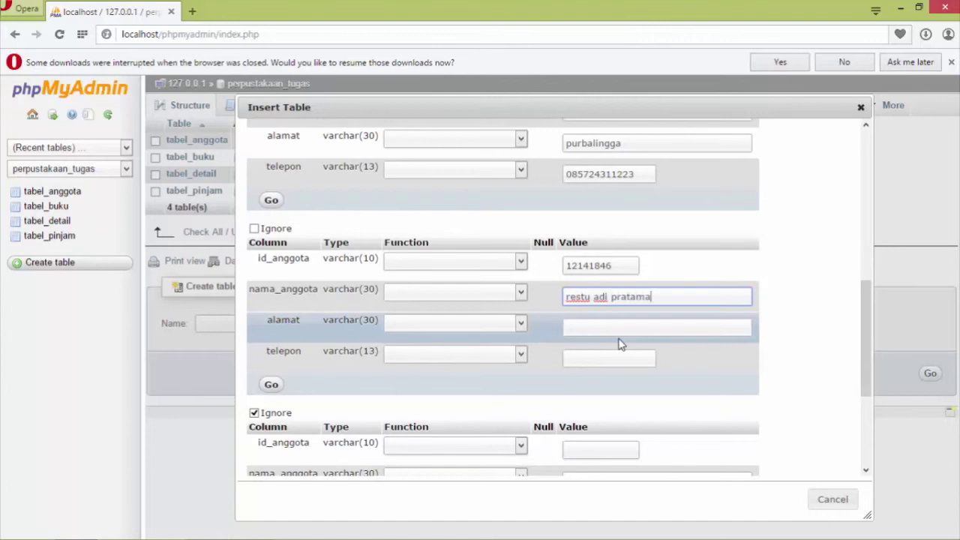
{"action": "key", "text": "Tab"}
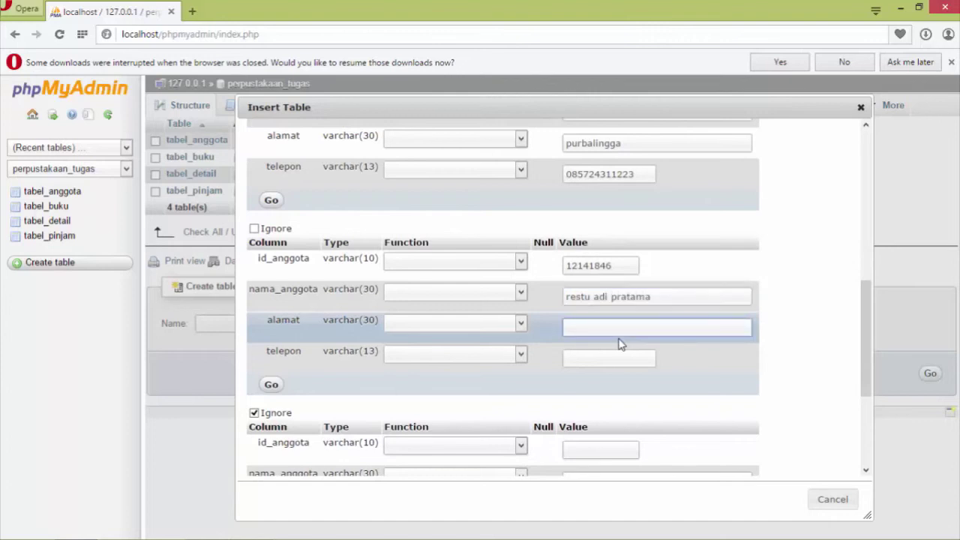
{"action": "type", "text": "cilacap"}
{"action": "key", "text": "Tab"}
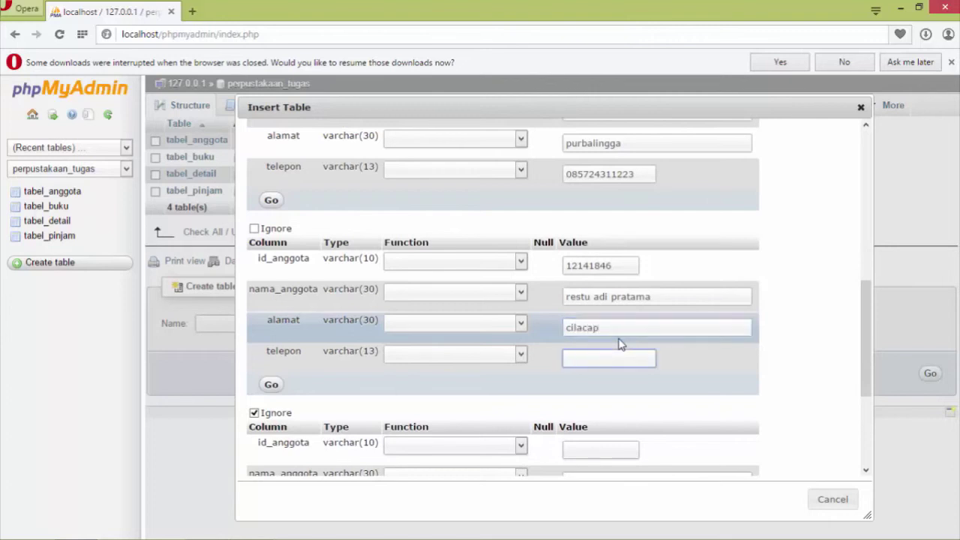
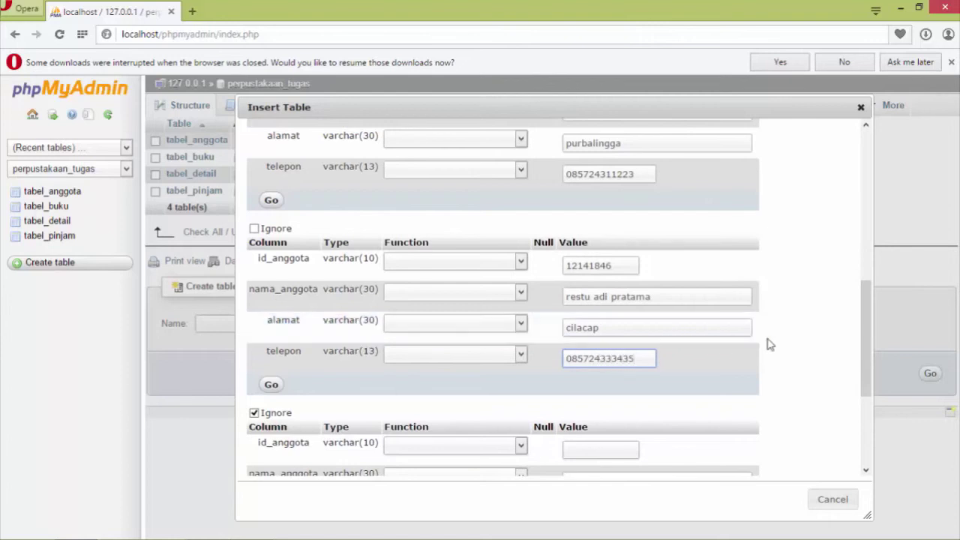
Submit the four member rows; phpMyAdmin rejects them with duplicate-entry error #1062.
{"action": "left_click_drag", "start_coordinate": [868, 335], "coordinate": [860, 447]}
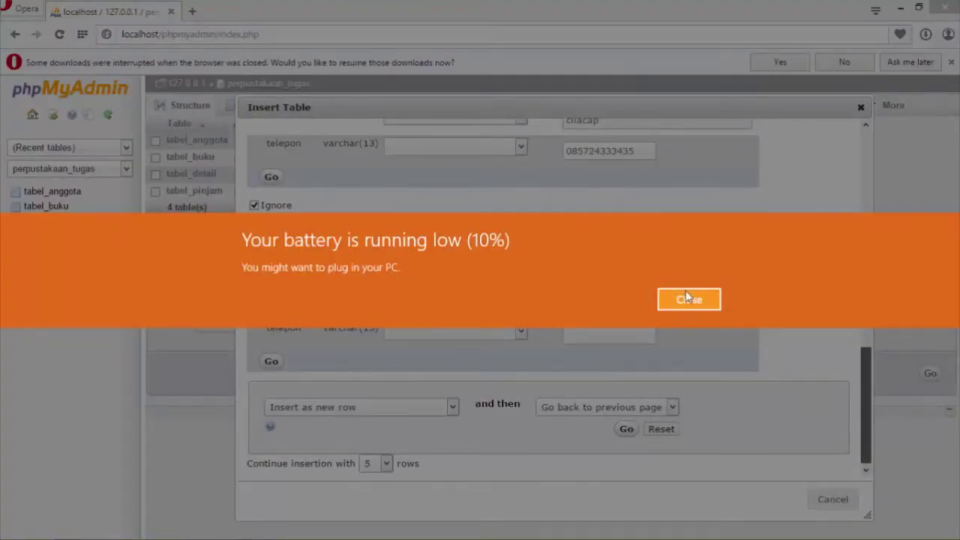
{"action": "left_click", "coordinate": [689, 300]}
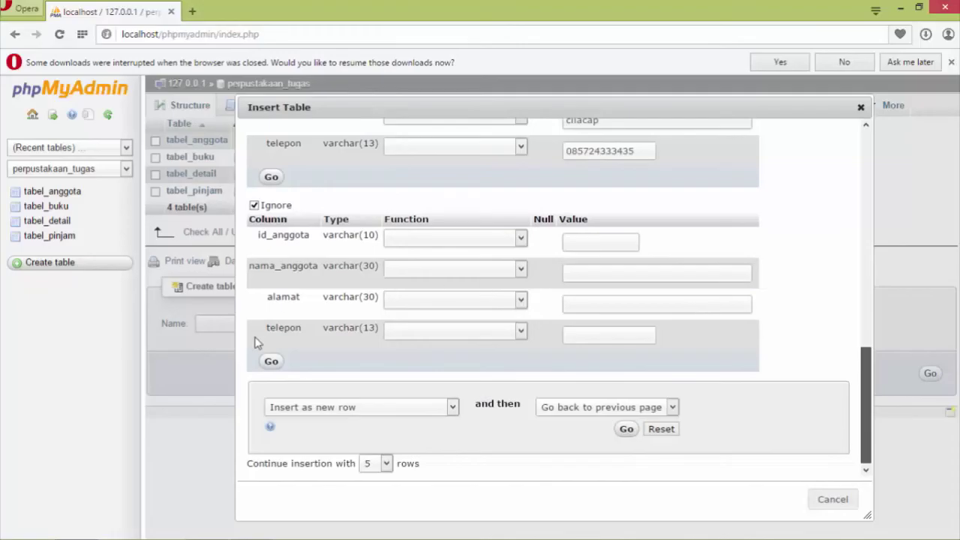
{"action": "left_click", "coordinate": [271, 178]}
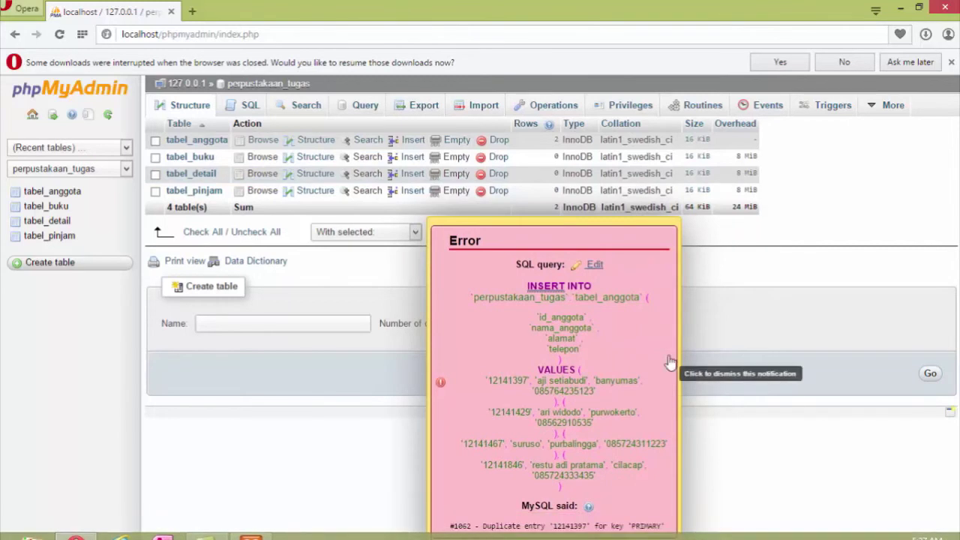
Open the failed insert query for editing, then view tabel_anggota's column structure.
{"action": "left_click", "coordinate": [595, 264]}
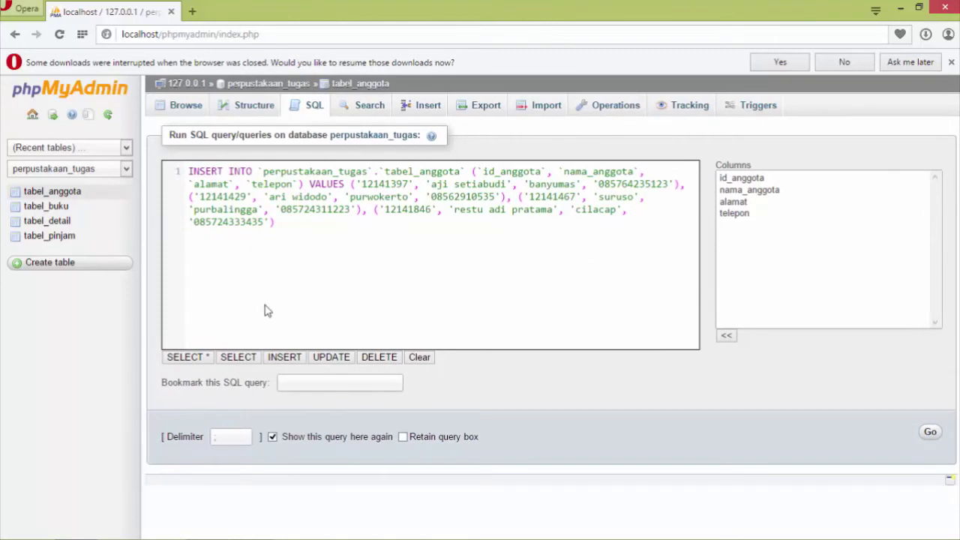
{"action": "left_click", "coordinate": [227, 109]}
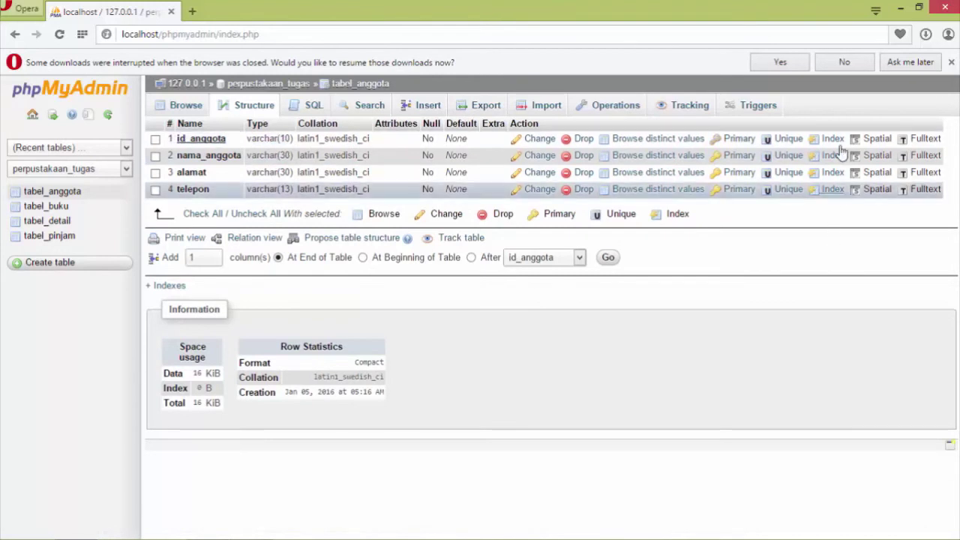
Inspect the id_anggota column definition without changing it, then browse tabel_anggota's two stored rows.
{"action": "left_click", "coordinate": [538, 140]}
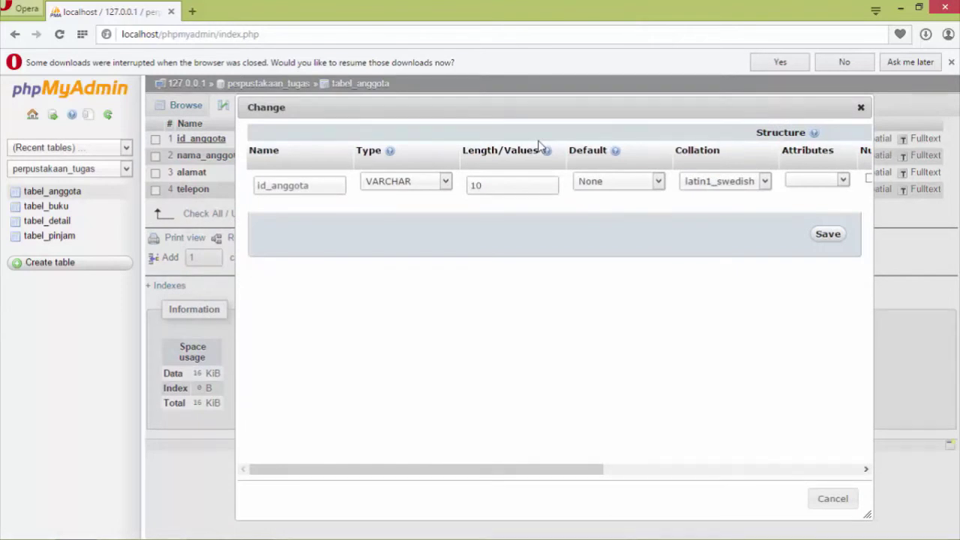
{"action": "left_click", "coordinate": [828, 235]}
{"action": "left_click", "coordinate": [834, 498]}
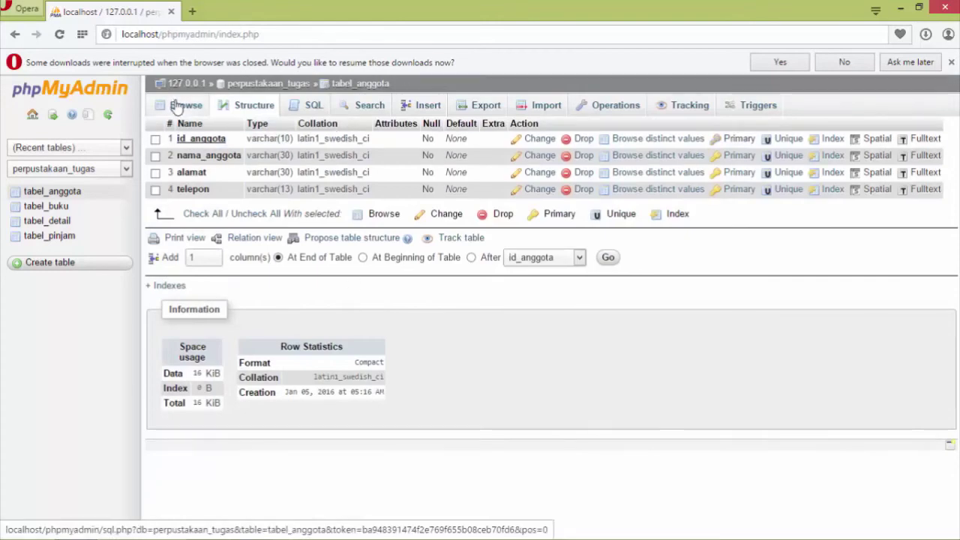
{"action": "left_click", "coordinate": [69, 194]}
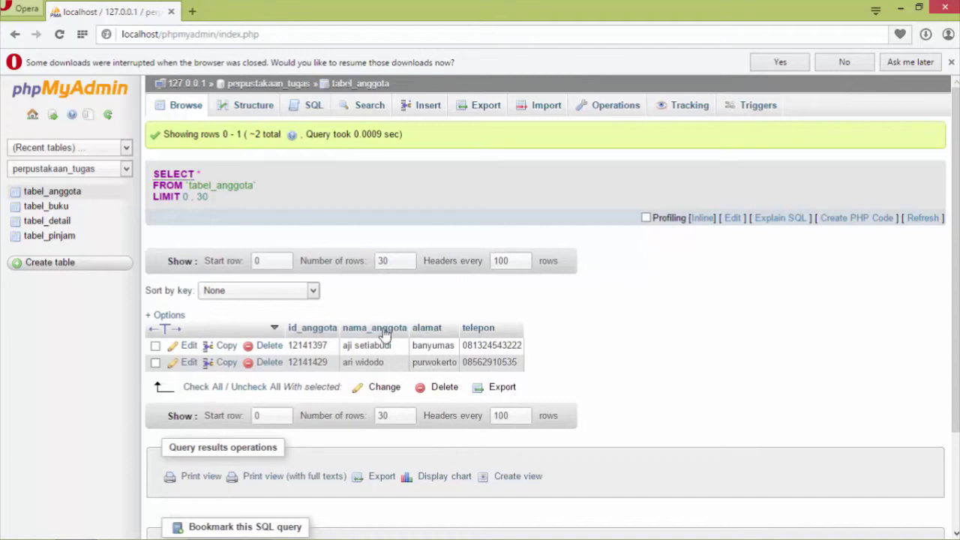
{"action": "left_click", "coordinate": [384, 387]}
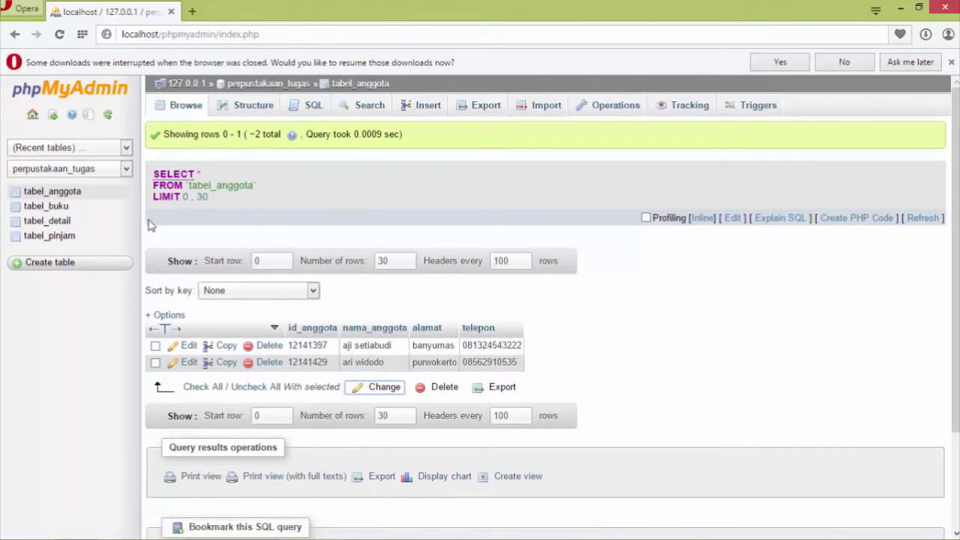
{"action": "left_click", "coordinate": [76, 196]}
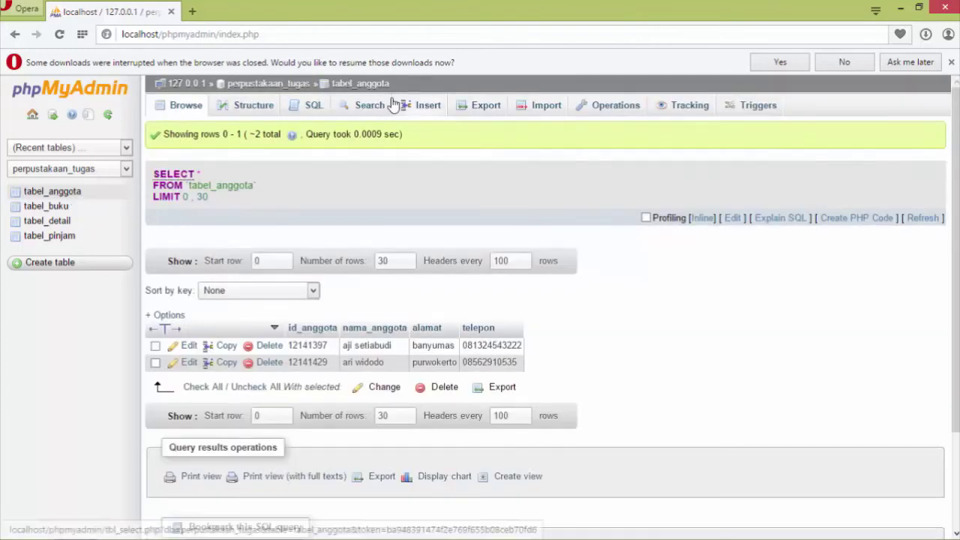
Open the tabel_anggota insert form, keeping 'Continue insertion with' at 2 rows.
{"action": "left_click", "coordinate": [421, 109]}
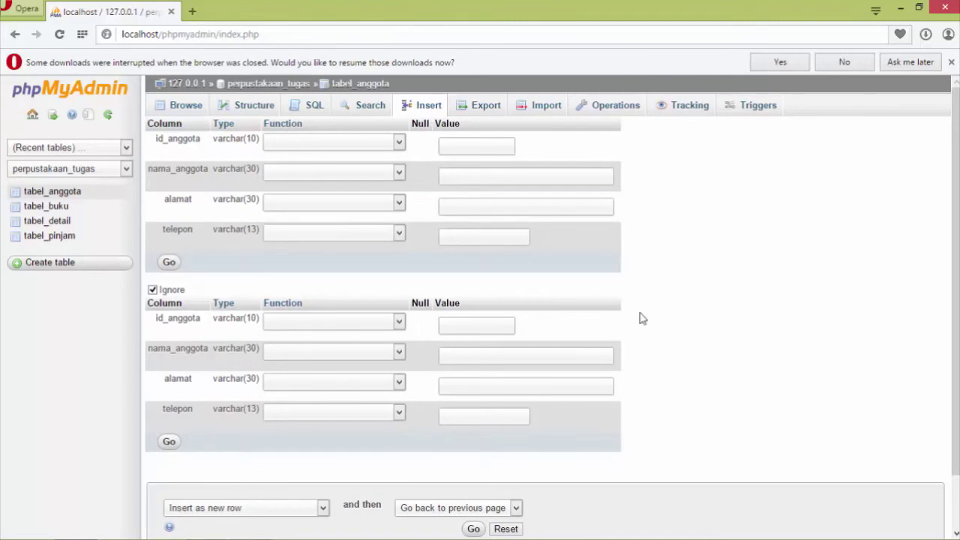
{"action": "mouse_move", "coordinate": [954, 291]}
{"action": "left_click_drag", "start_coordinate": [954, 291], "coordinate": [955, 406]}
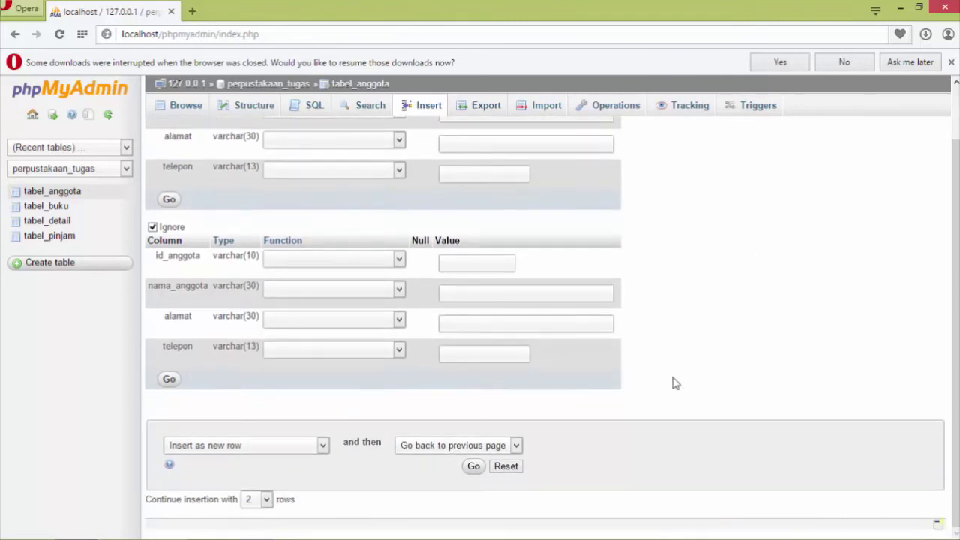
{"action": "left_click", "coordinate": [267, 506]}
{"action": "left_click", "coordinate": [268, 507]}
{"action": "left_click", "coordinate": [254, 504]}
{"action": "left_click", "coordinate": [254, 506]}
{"action": "scroll", "coordinate": [955, 300], "scroll_direction": "up", "scroll_amount": 2}
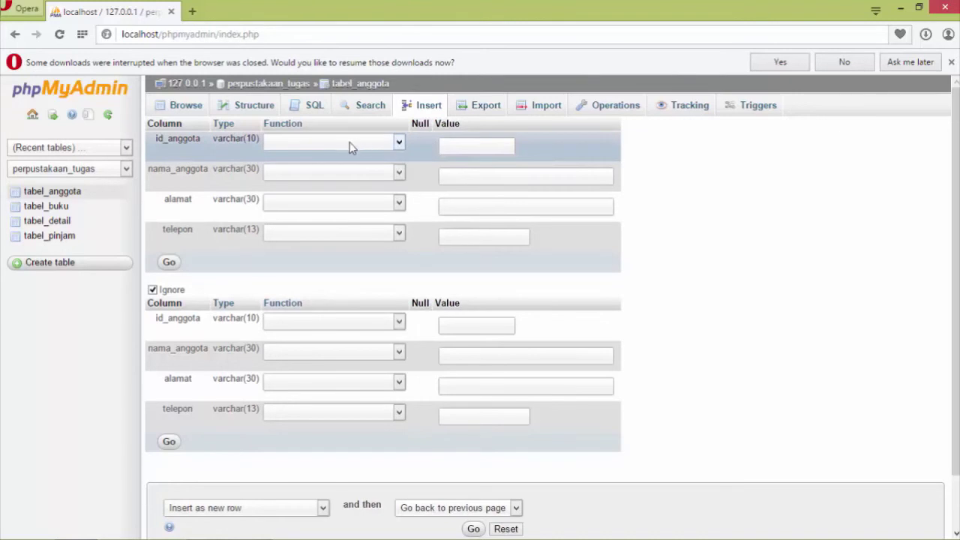
Enter the first new member's ID, address and phone number, then the next member's ID.
{"action": "left_click", "coordinate": [470, 144]}
{"action": "type", "text": "12141"}
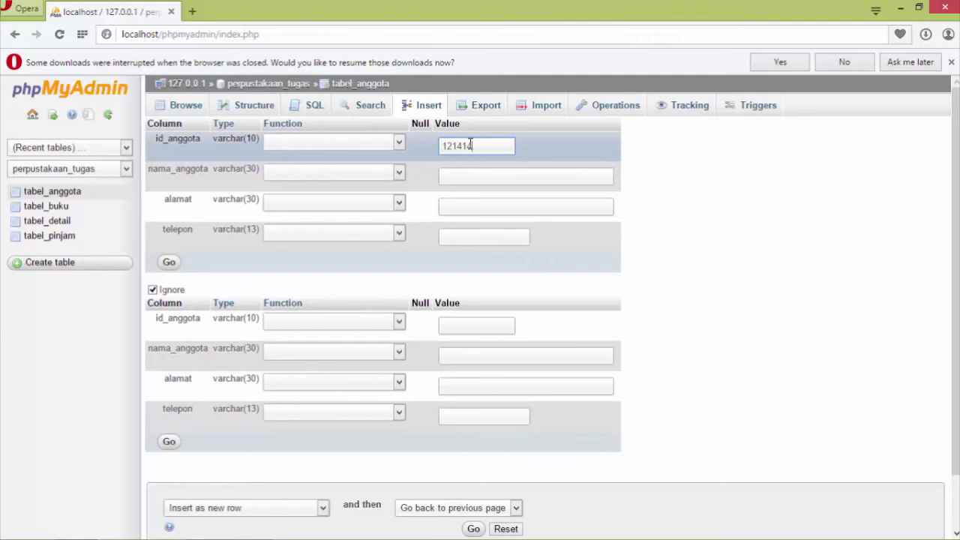
{"action": "type", "text": "467"}
{"action": "key", "text": "Tab"}
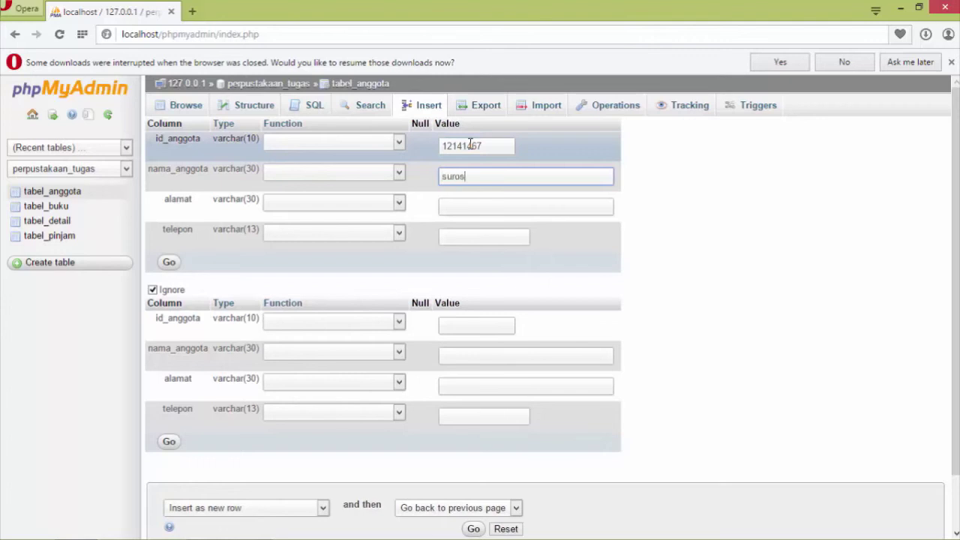
{"action": "key", "text": "Tab"}
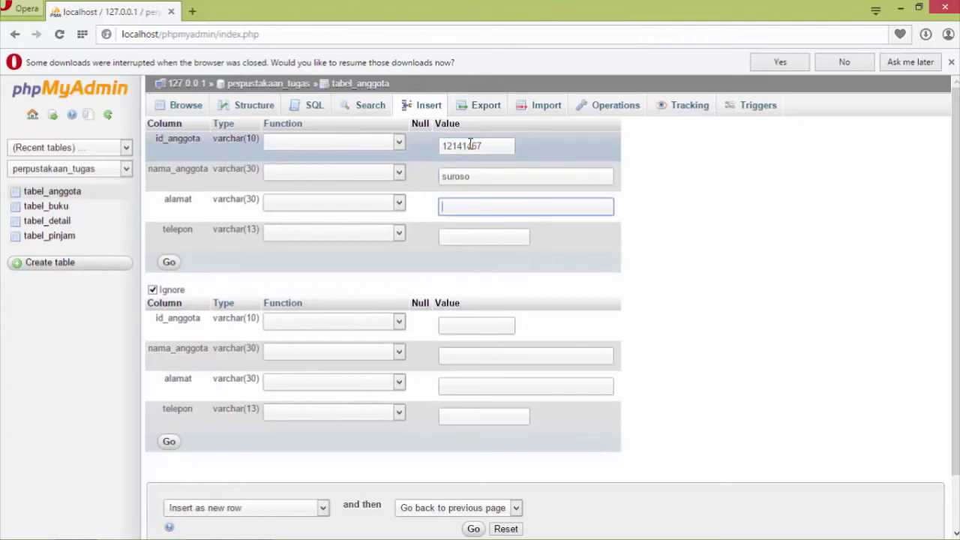
{"action": "type", "text": "purbalingga"}
{"action": "key", "text": "Tab"}
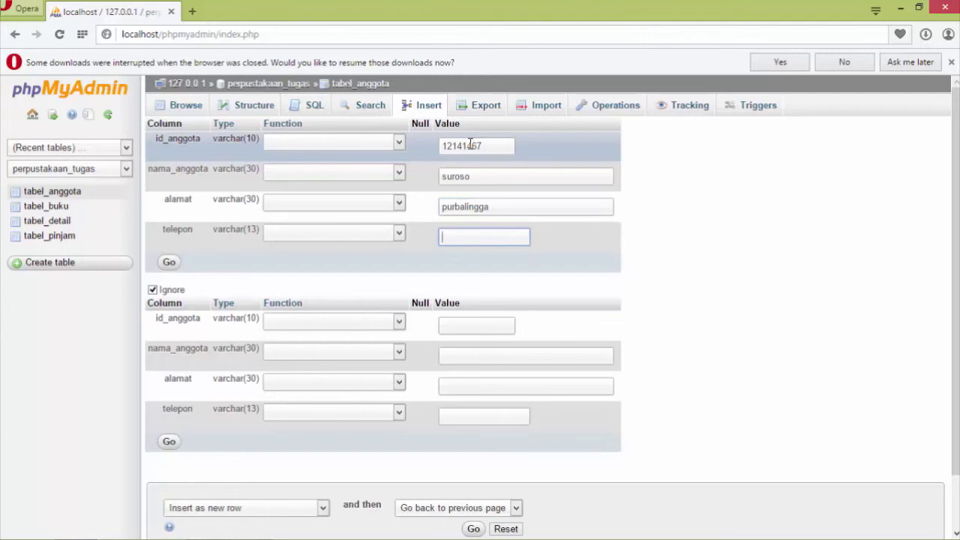
{"action": "key", "text": "Tab"}
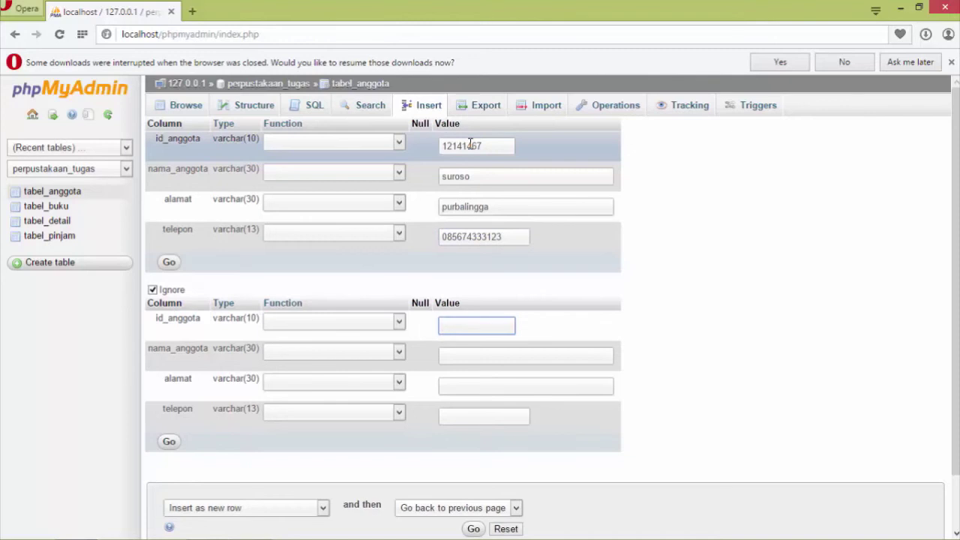
{"action": "type", "text": "12141846"}
Enter the second member's name, address and phone number in the tabel_anggota insert form.
{"action": "key", "text": "Tab"}
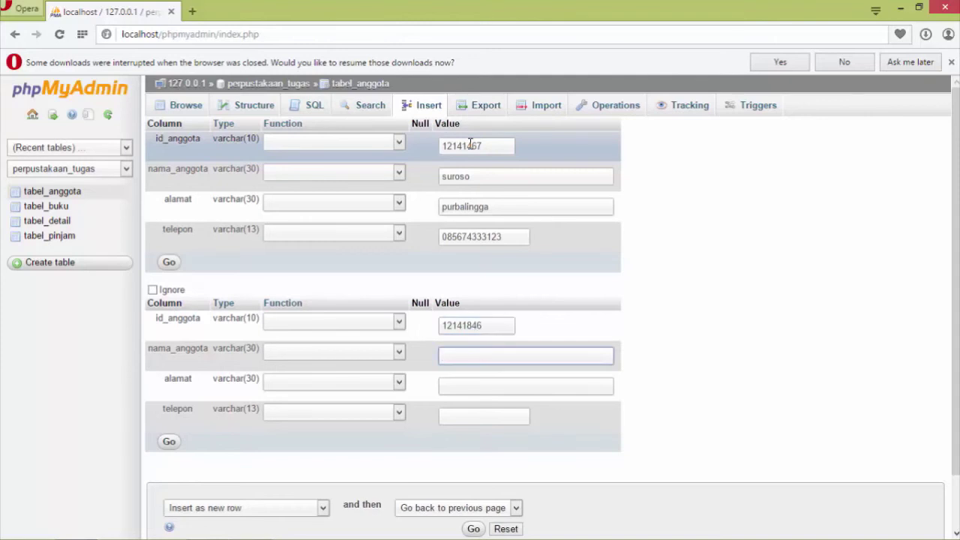
{"action": "key", "text": "Tab"}
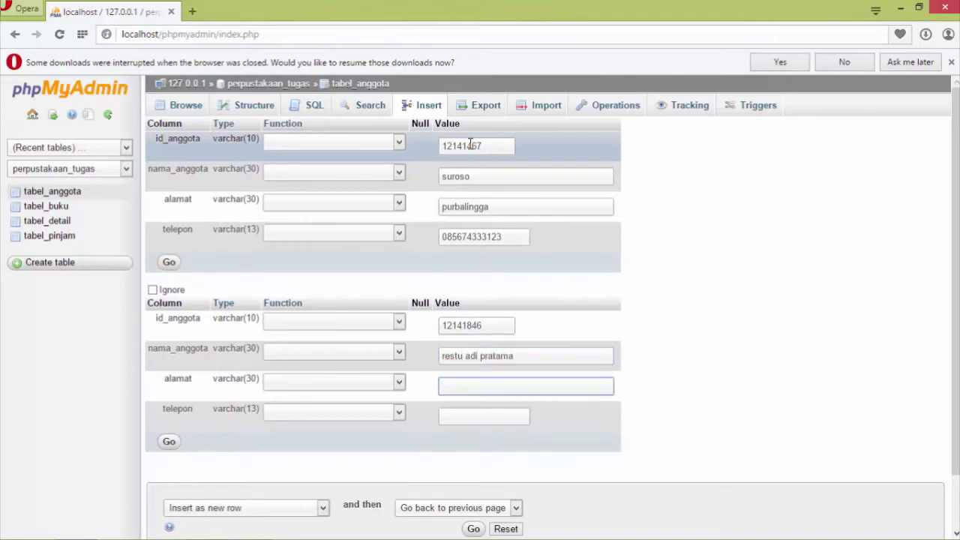
{"action": "type", "text": "cilacap"}
{"action": "key", "text": "Tab"}
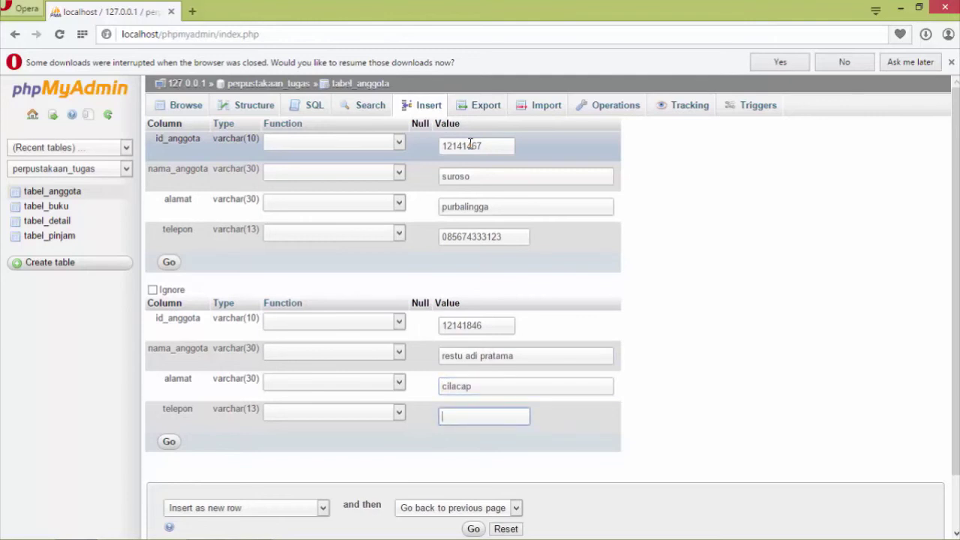
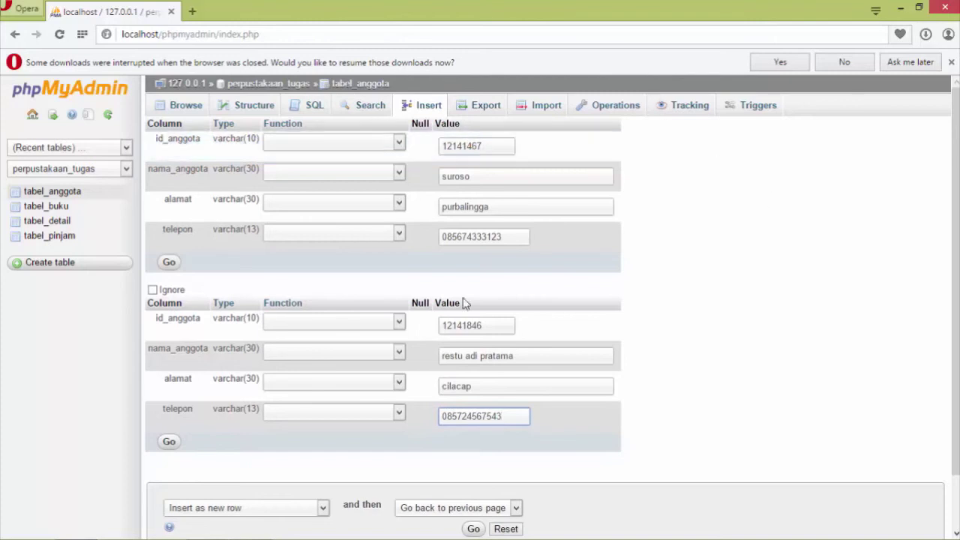
{"action": "left_click_drag", "start_coordinate": [957, 201], "coordinate": [957, 348]}
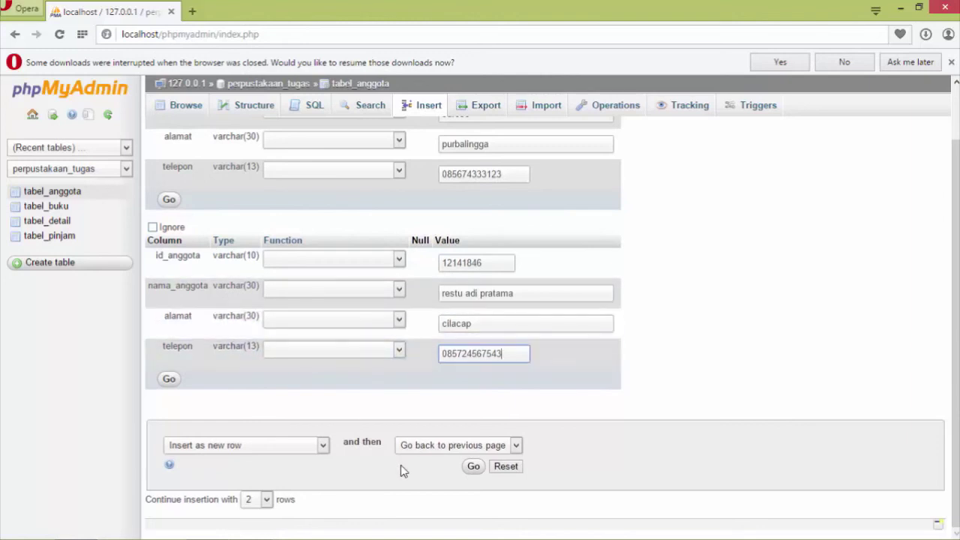
Insert both new member rows, check tabel_anggota, then open tabel_buku's structure.
{"action": "left_click", "coordinate": [473, 468]}
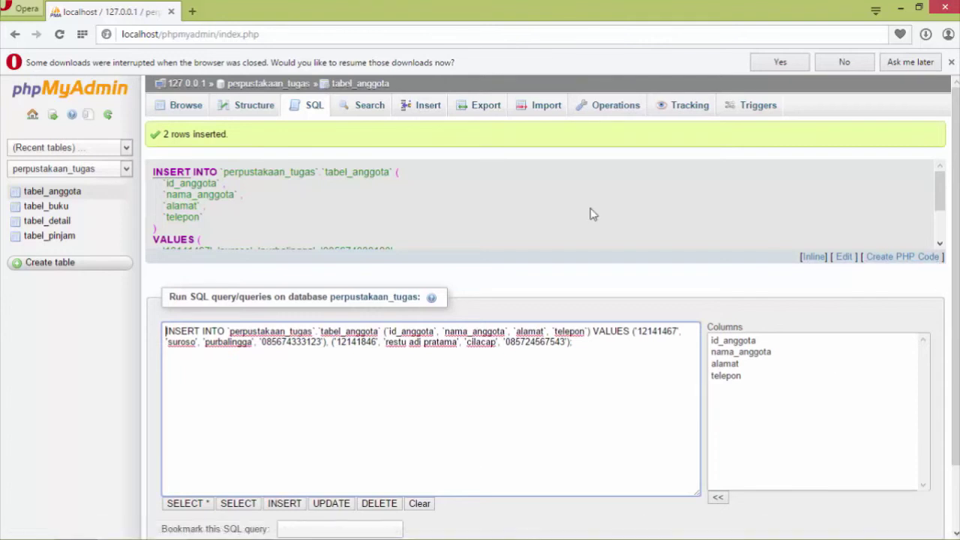
{"action": "left_click", "coordinate": [61, 195]}
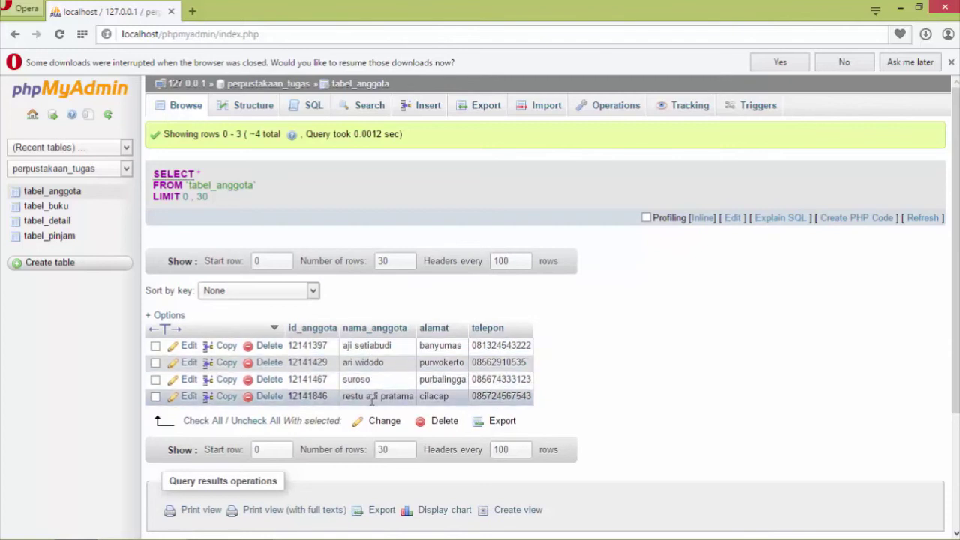
{"action": "left_click", "coordinate": [61, 212]}
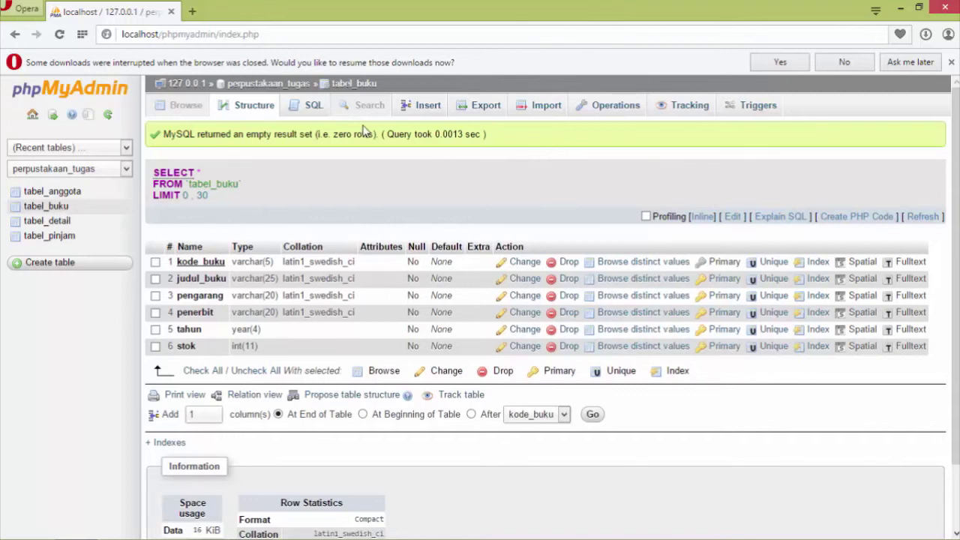
Open tabel_buku's insert form with two blank book rows, dismissing the low-battery notice.
{"action": "left_click", "coordinate": [422, 109]}
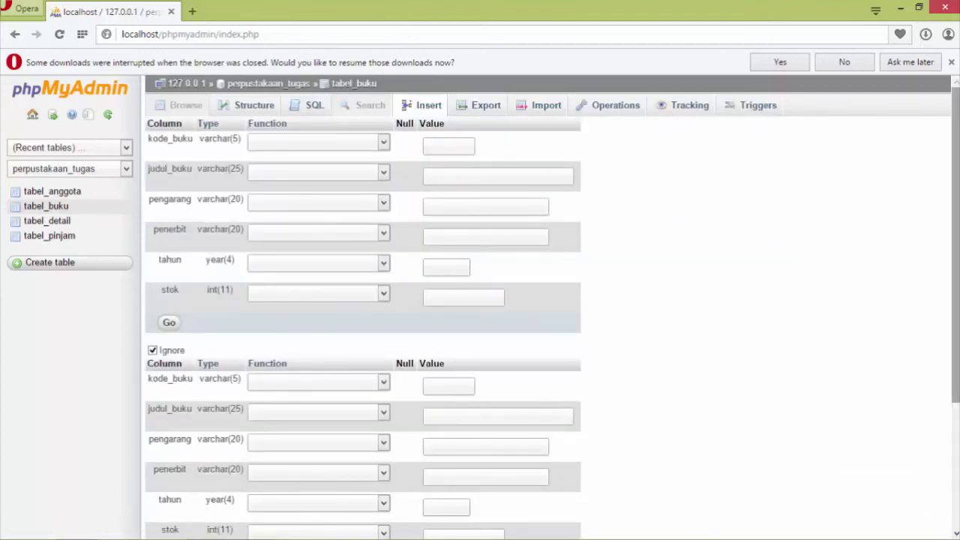
{"action": "left_click_drag", "start_coordinate": [954, 277], "coordinate": [945, 428]}
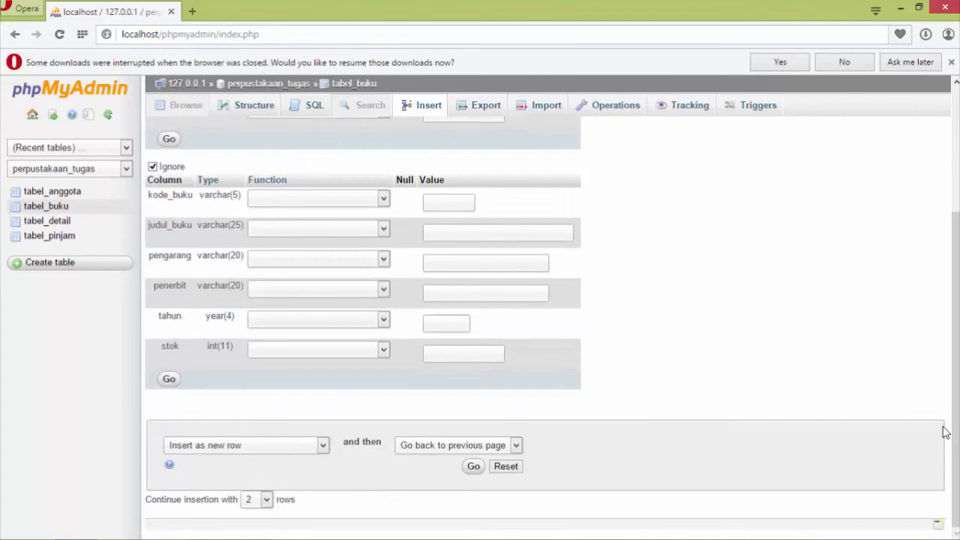
{"action": "left_click", "coordinate": [267, 504]}
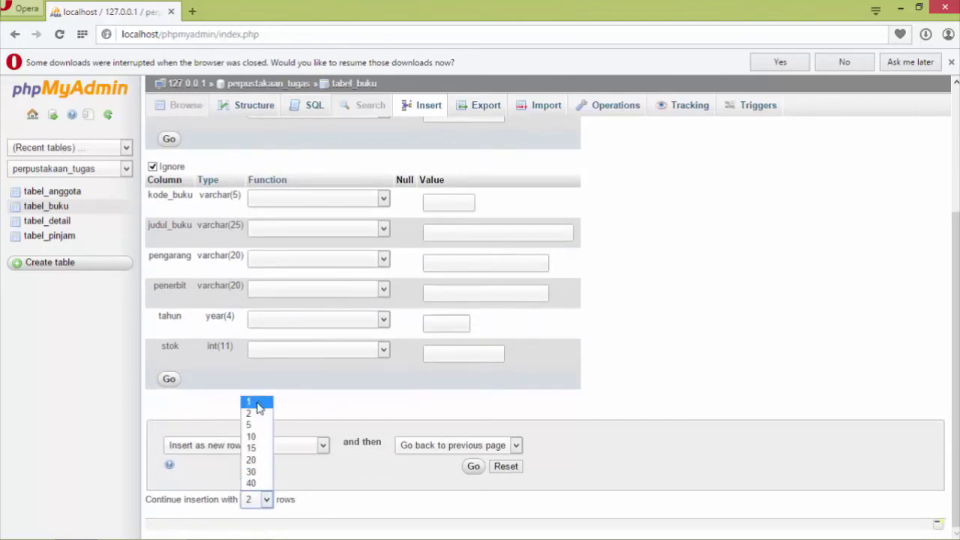
{"action": "left_click", "coordinate": [255, 403]}
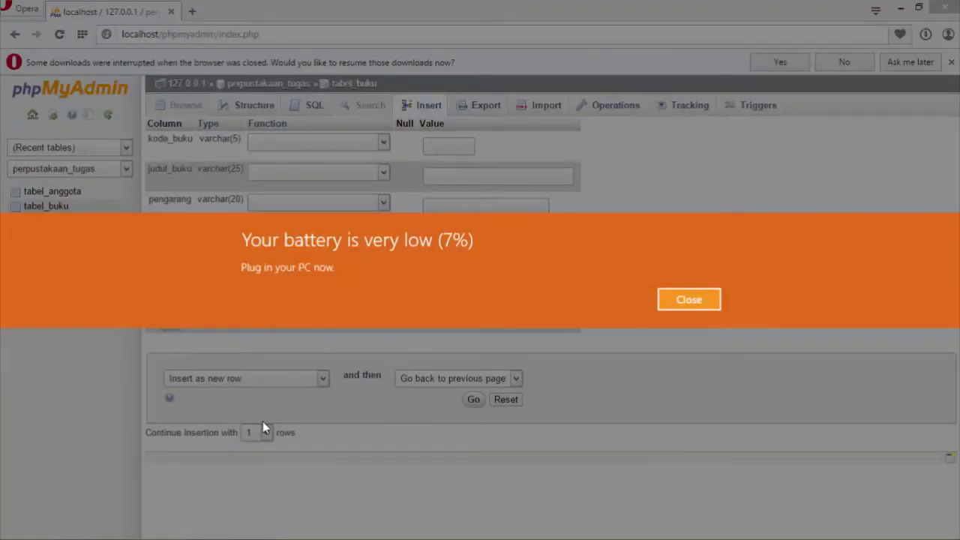
{"action": "left_click", "coordinate": [684, 298]}
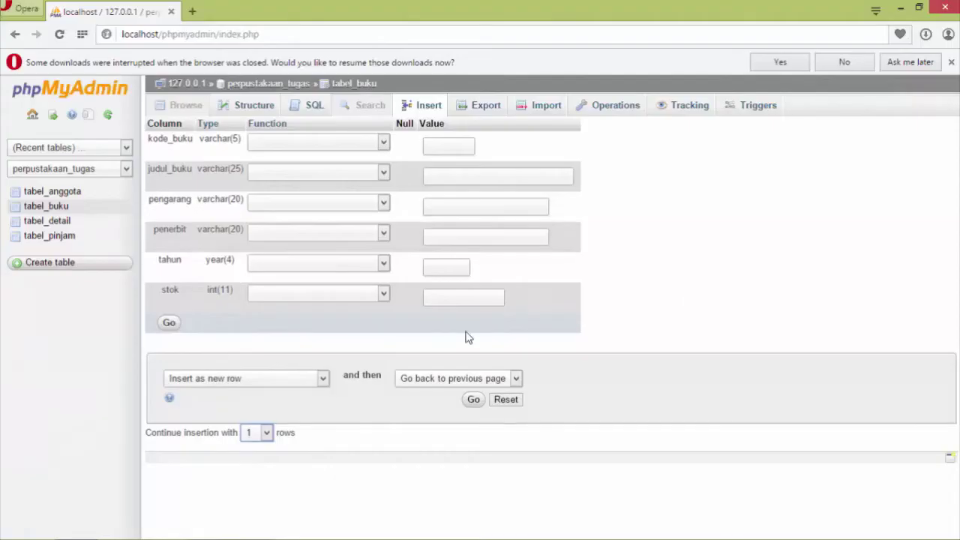
{"action": "left_click", "coordinate": [267, 433]}
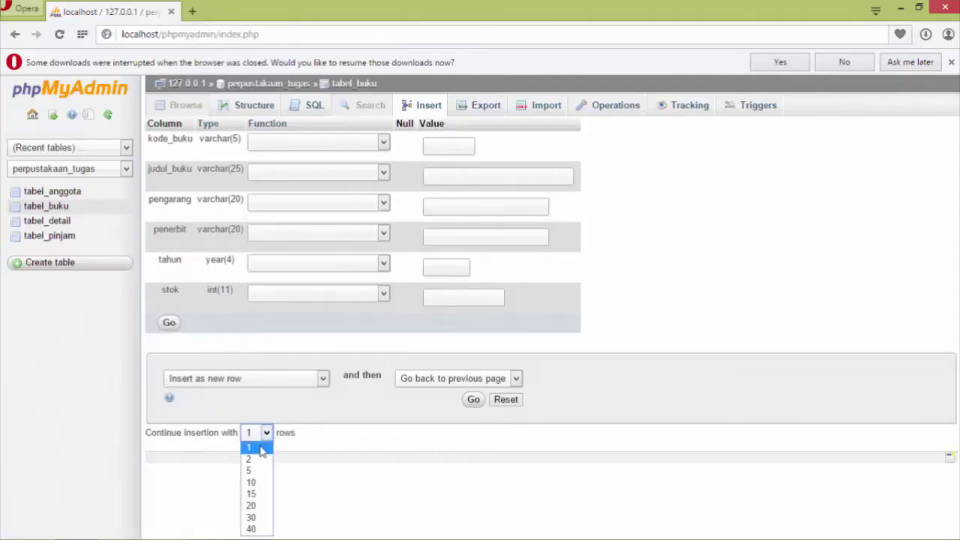
{"action": "left_click", "coordinate": [255, 459]}
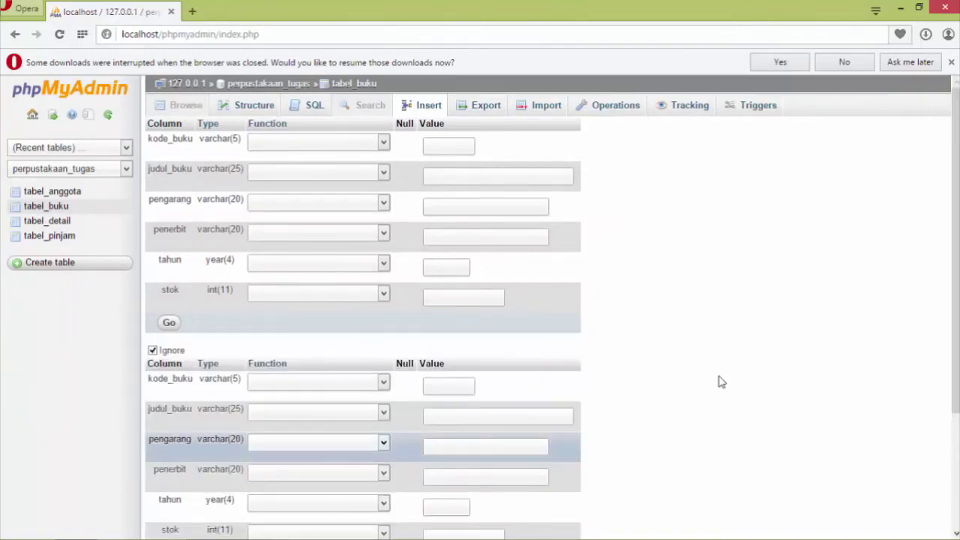
{"action": "left_click_drag", "start_coordinate": [956, 342], "coordinate": [956, 342]}
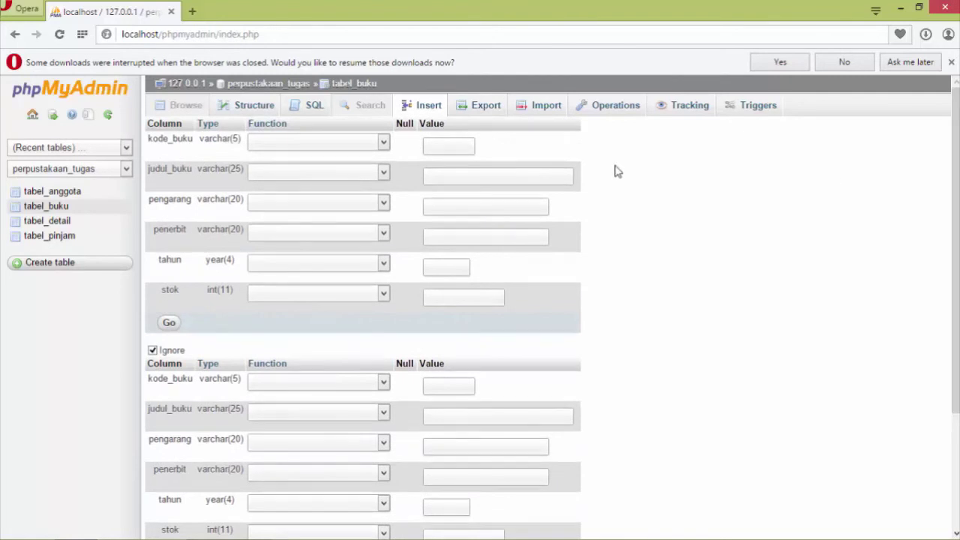
{"action": "left_click", "coordinate": [465, 145]}
Enter book code bk01 and title 'aplikasi excel sebagai perangkat bantu analisis', fixing a typo.
{"action": "type", "text": "bk"}
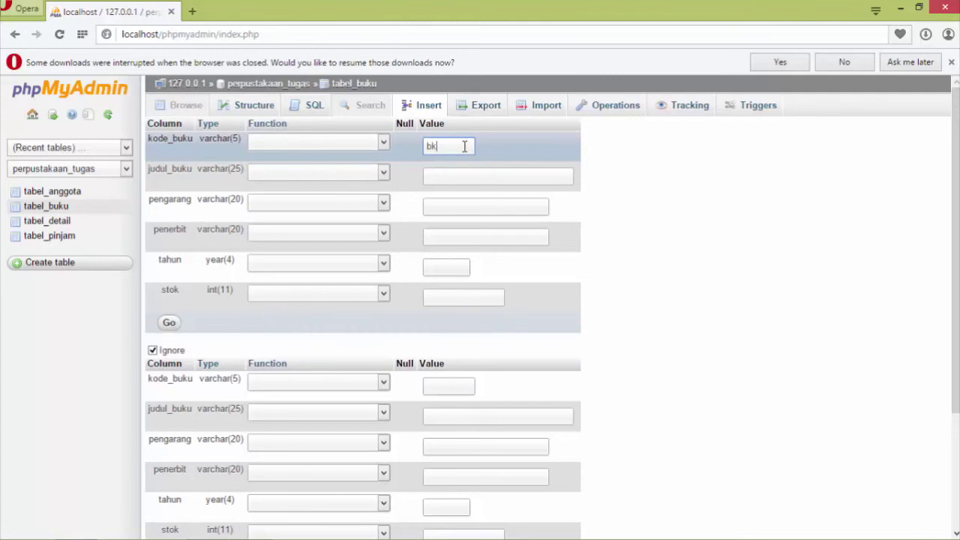
{"action": "type", "text": "01"}
{"action": "key", "text": "Tab"}
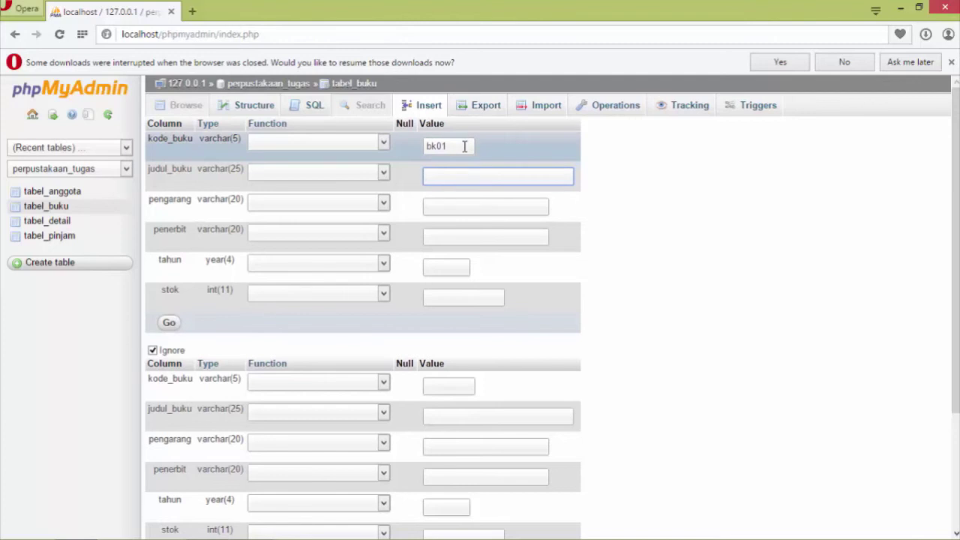
{"action": "type", "text": "aplikasi excel"}
{"action": "type", "text": "ebagai"}
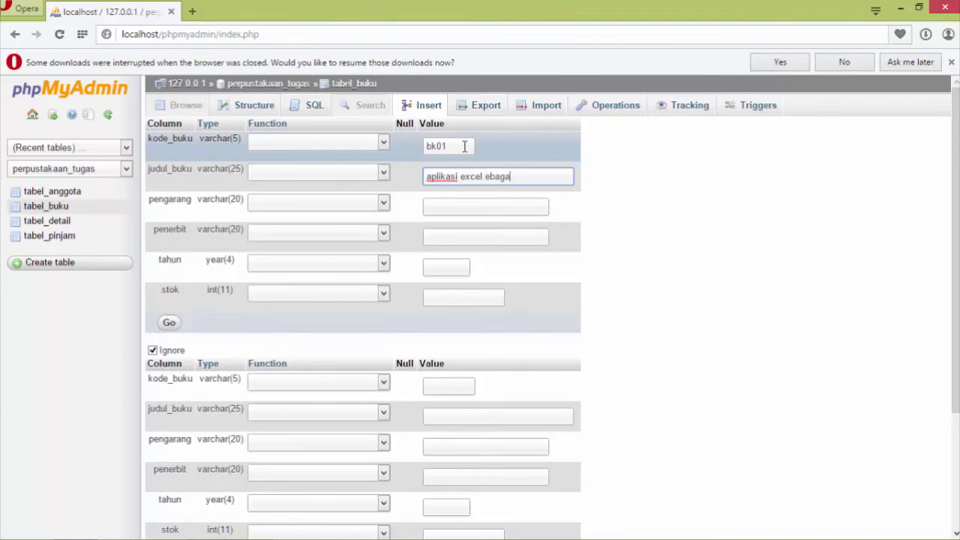
{"action": "key", "text": "BackSpace"}
{"action": "key", "text": "BackSpace"}
{"action": "key", "text": "BackSpace"}
{"action": "key", "text": "BackSpace"}
{"action": "key", "text": "BackSpace"}
{"action": "key", "text": "BackSpace"}
{"action": "key", "text": "BackSpace"}
{"action": "type", "text": "sebagai perangkat"}
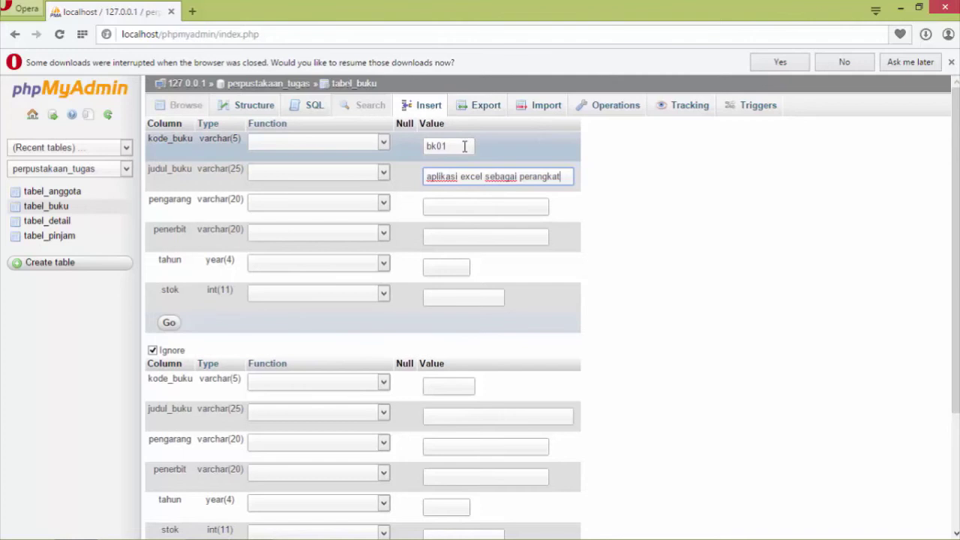
{"action": "type", "text": "ban"}
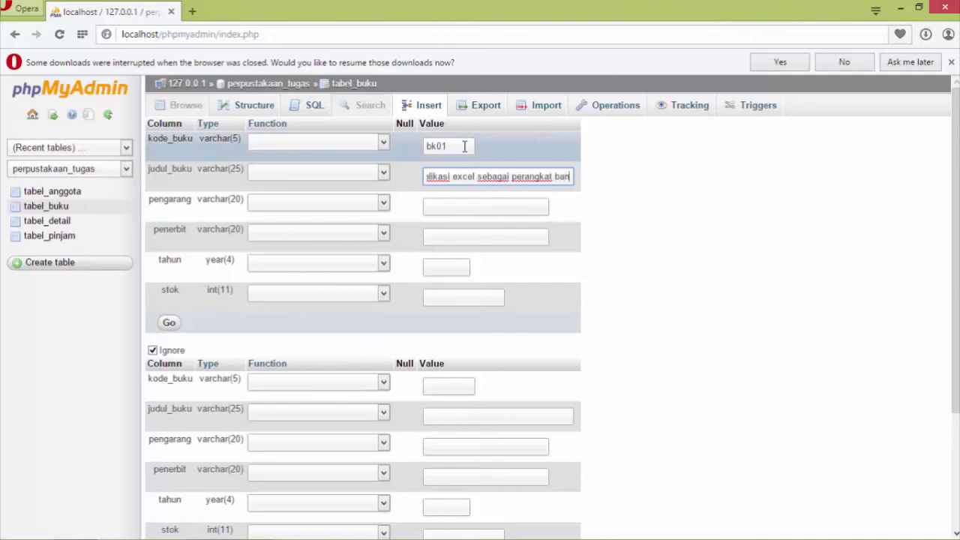
{"action": "type", "text": "tu analisis"}
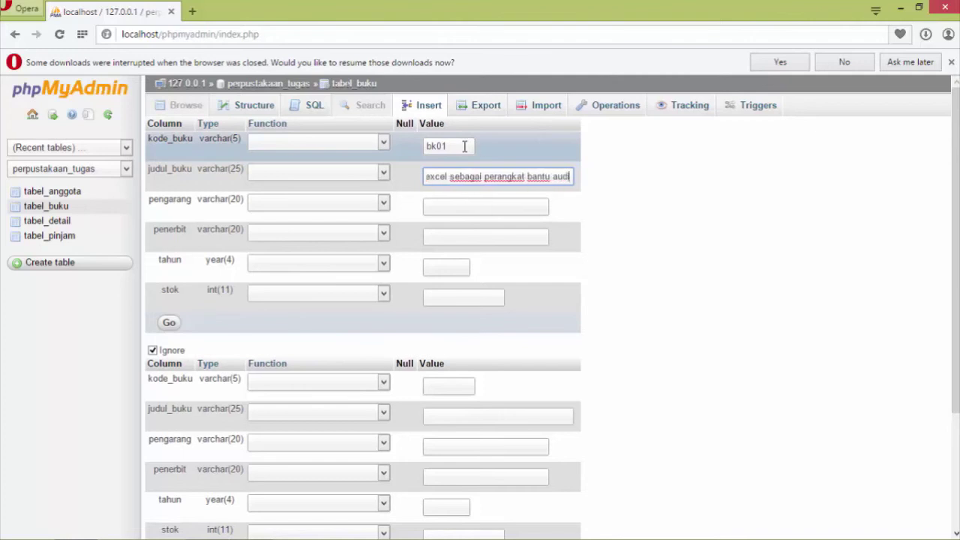
{"action": "key", "text": "Tab"}
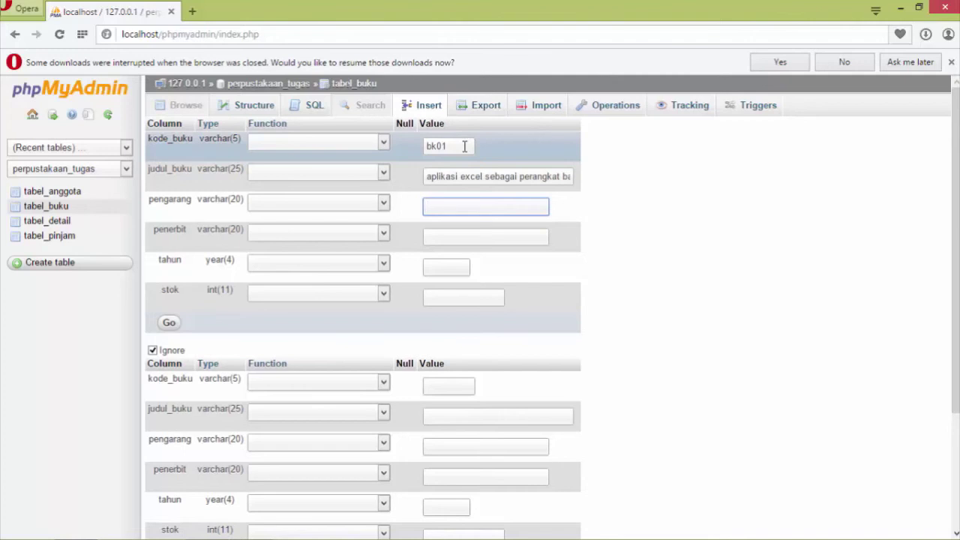
Fill in the first book's author, publisher pt elex media komputama, year 2007 and stock 10.
{"action": "type", "text": "agung darono"}
{"action": "key", "text": "Tab"}
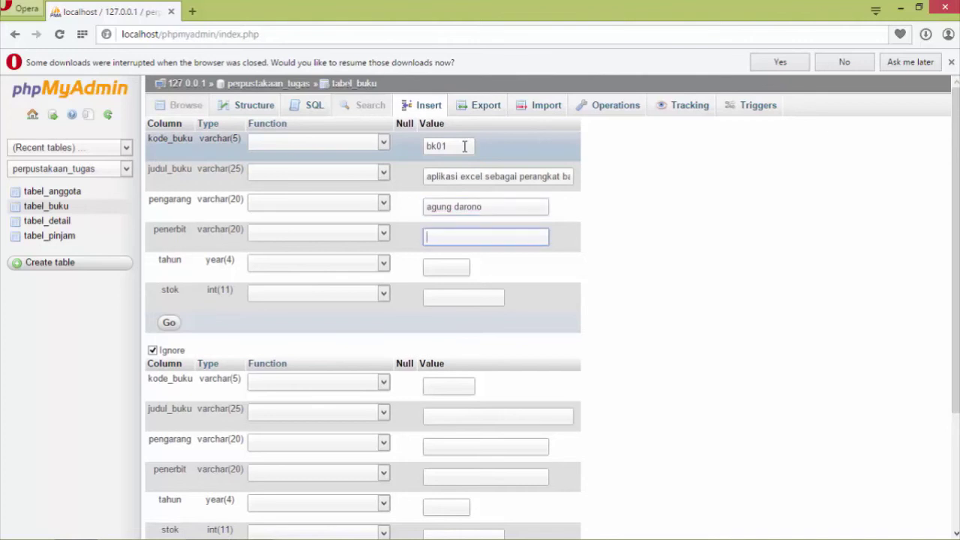
{"action": "type", "text": "pt elex media komputama"}
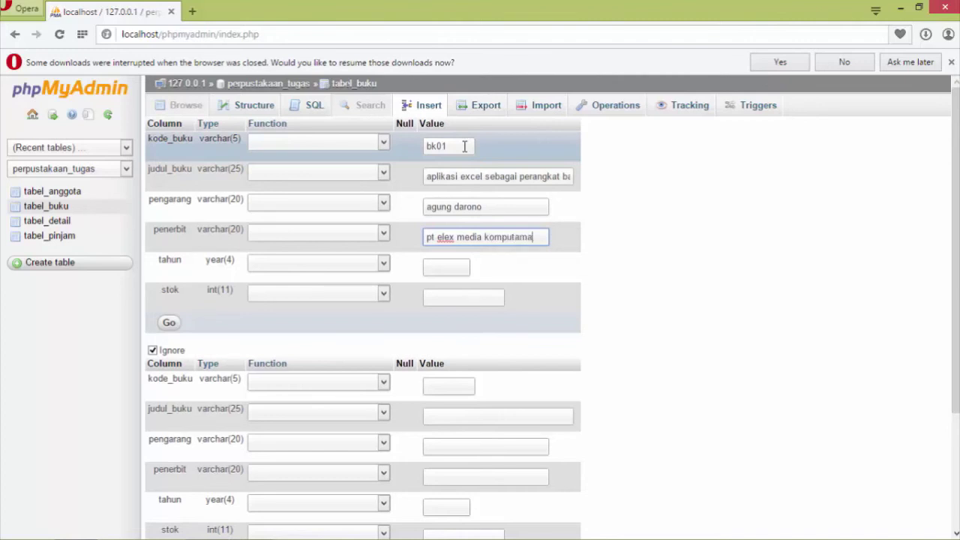
{"action": "key", "text": "Tab"}
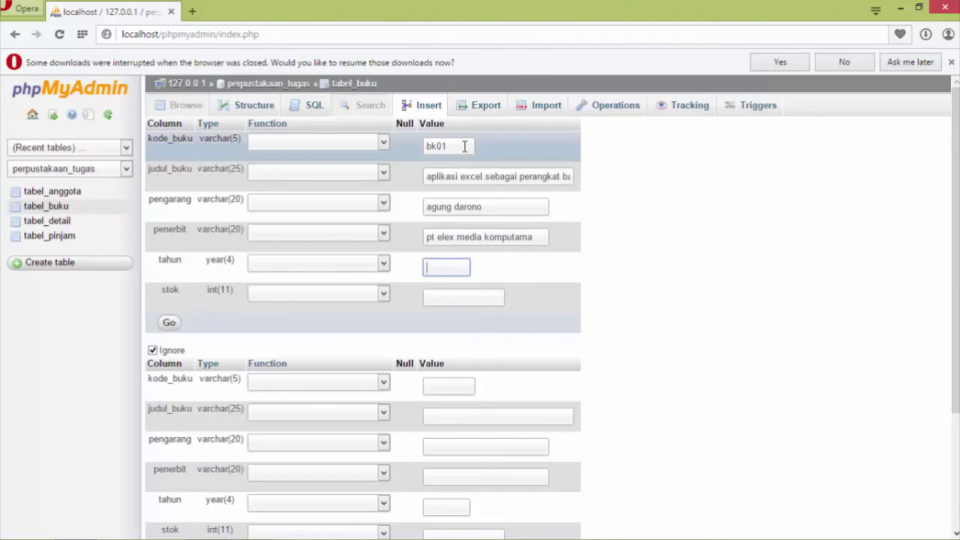
{"action": "type", "text": "2007"}
{"action": "key", "text": "Tab"}
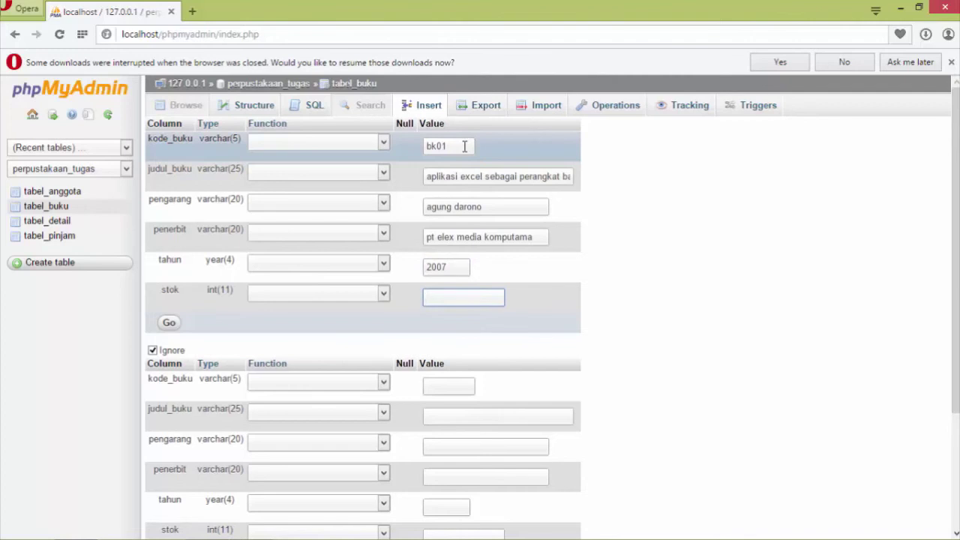
{"action": "type", "text": "10"}
{"action": "key", "text": "Tab"}
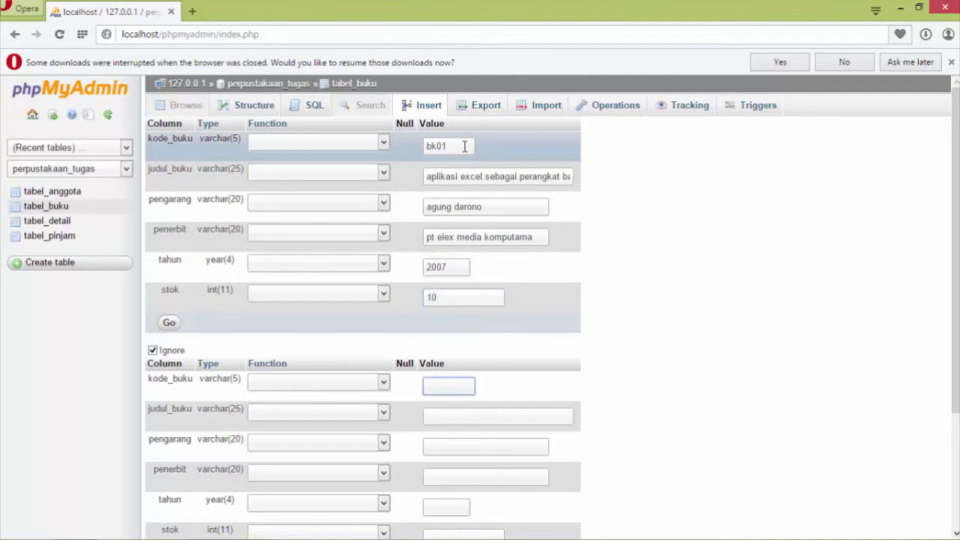
Enter bk02, 'panduan menginstal komputer', its author, publisher mediakom and year 2009 in row two.
{"action": "type", "text": "bk02"}
{"action": "key", "text": "Tab"}
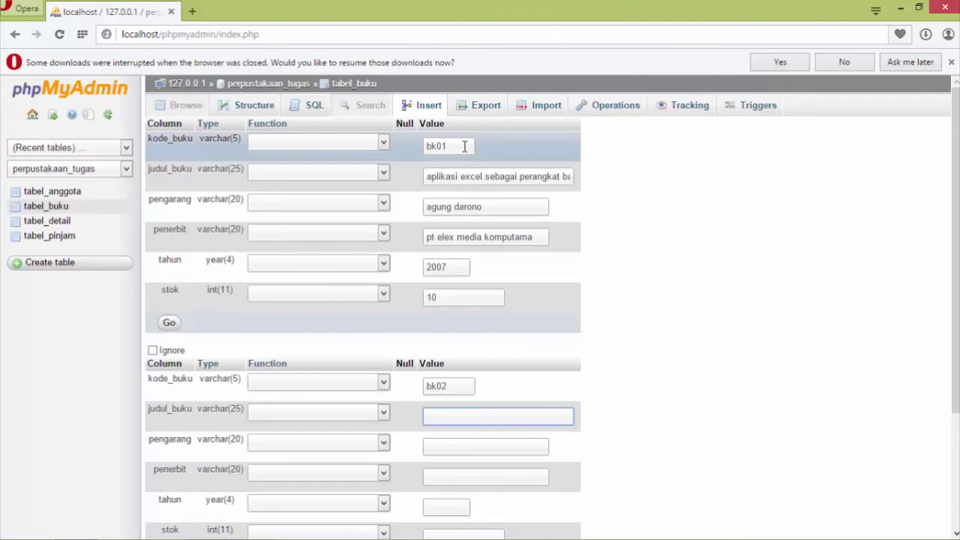
{"action": "type", "text": "panduan mengi"}
{"action": "type", "text": "n"}
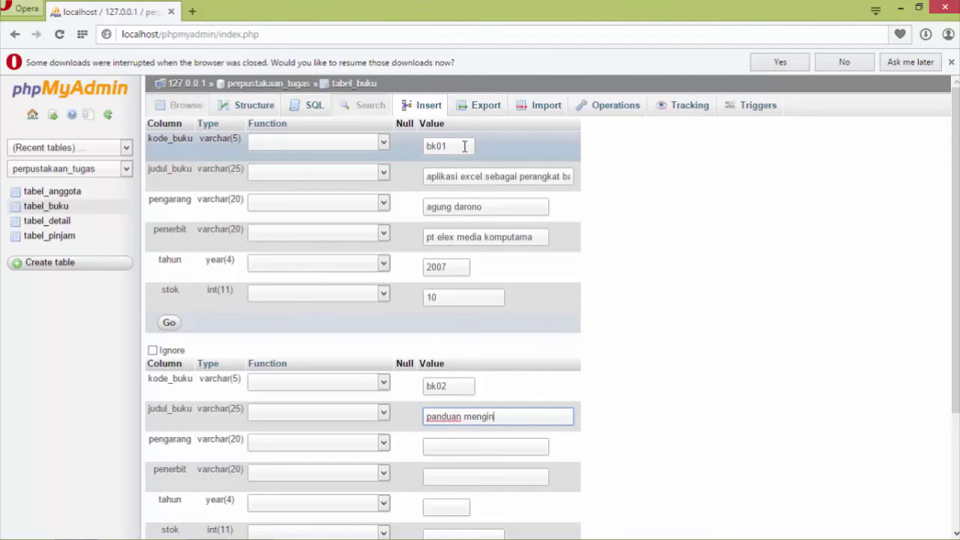
{"action": "type", "text": "stal komputer"}
{"action": "key", "text": "Tab"}
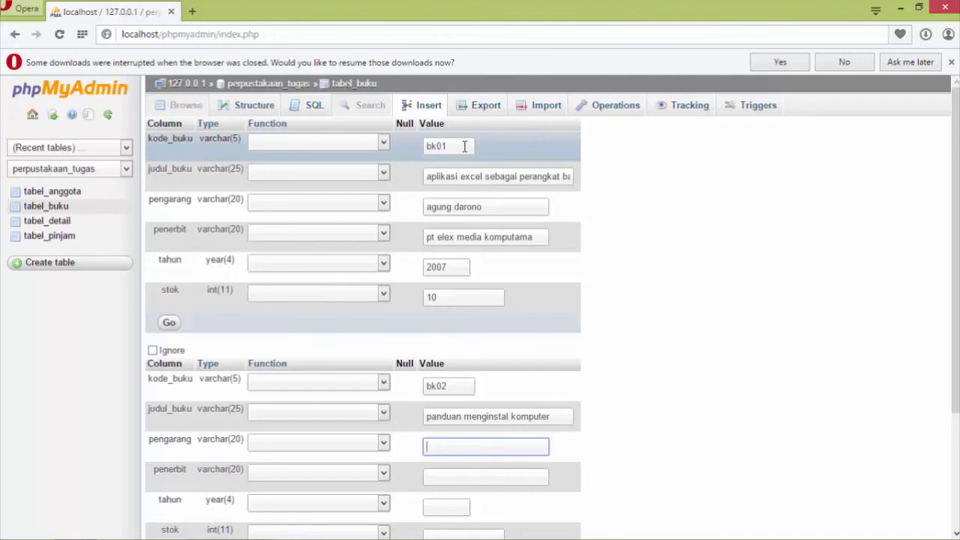
{"action": "type", "text": "tuntak team work"}
{"action": "key", "text": "Tab"}
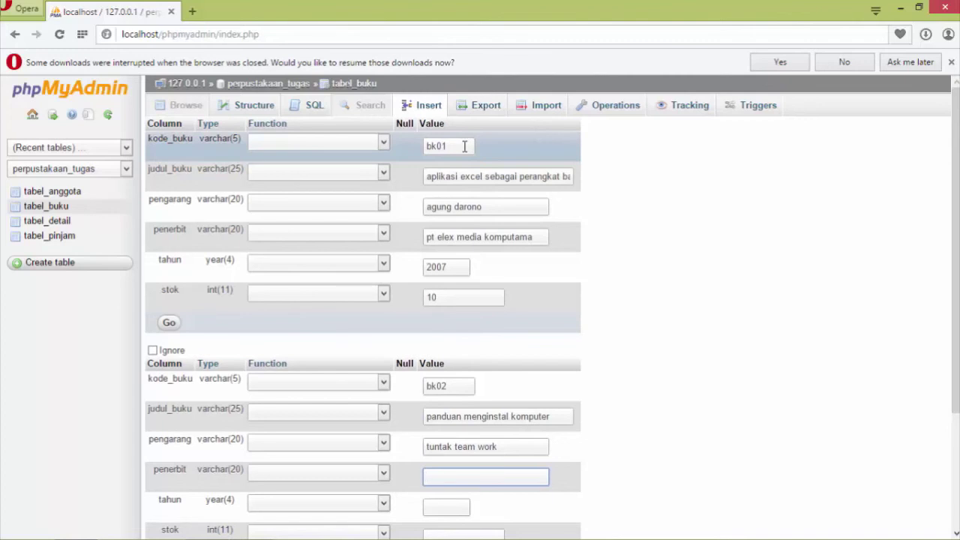
{"action": "type", "text": "mediakom"}
{"action": "key", "text": "Tab"}
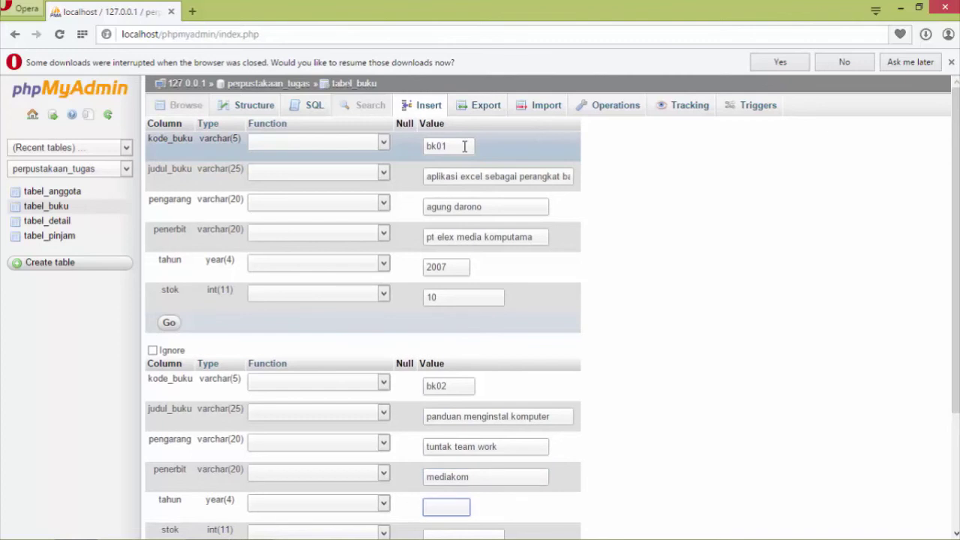
{"action": "type", "text": "2009"}
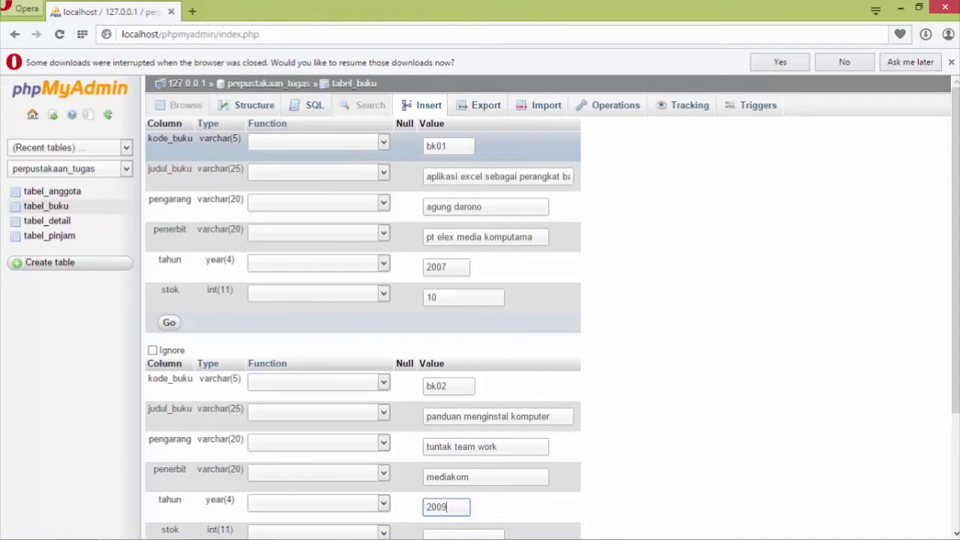
Give book bk02 a stock of 5 and dismiss the audio device notification.
{"action": "key", "text": "Tab"}
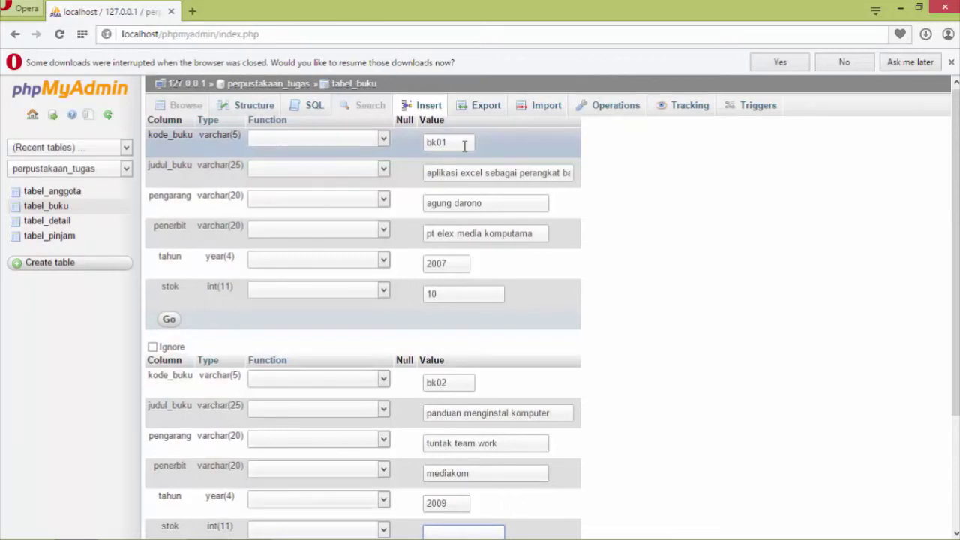
{"action": "type", "text": "5"}
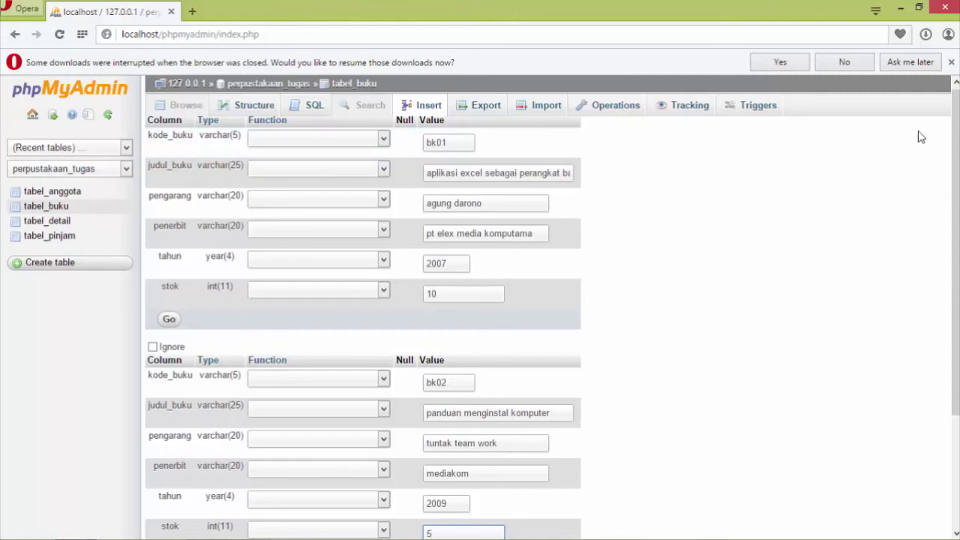
{"action": "left_click_drag", "start_coordinate": [955, 194], "coordinate": [955, 309]}
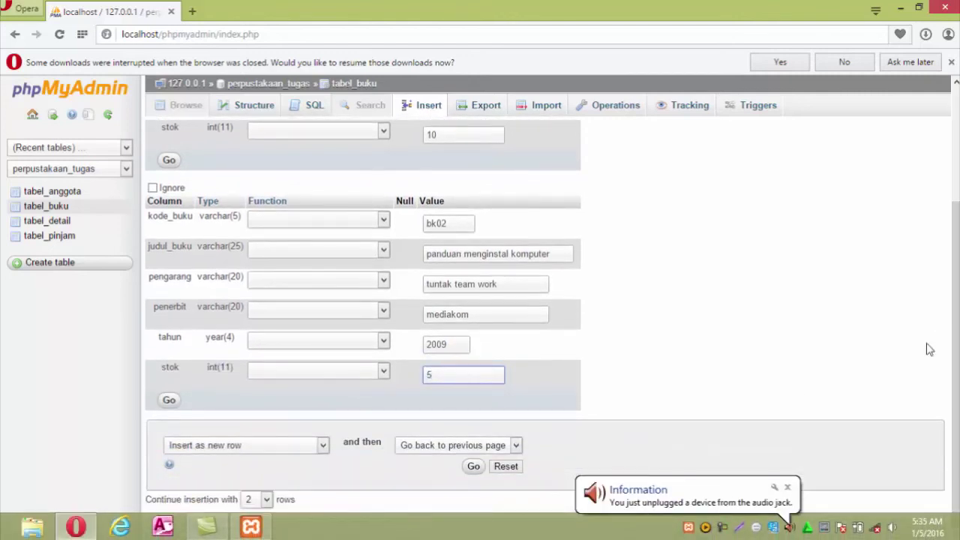
{"action": "left_click", "coordinate": [788, 489]}
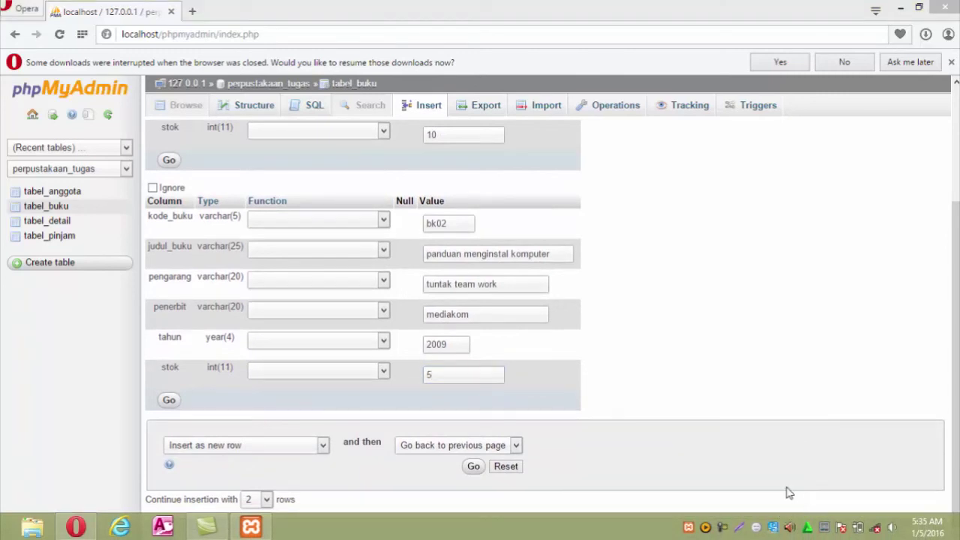
Insert bk01 and bk02 into tabel_buku, review its structure, SQL and rows, then open the insert form.
{"action": "left_click", "coordinate": [480, 467]}
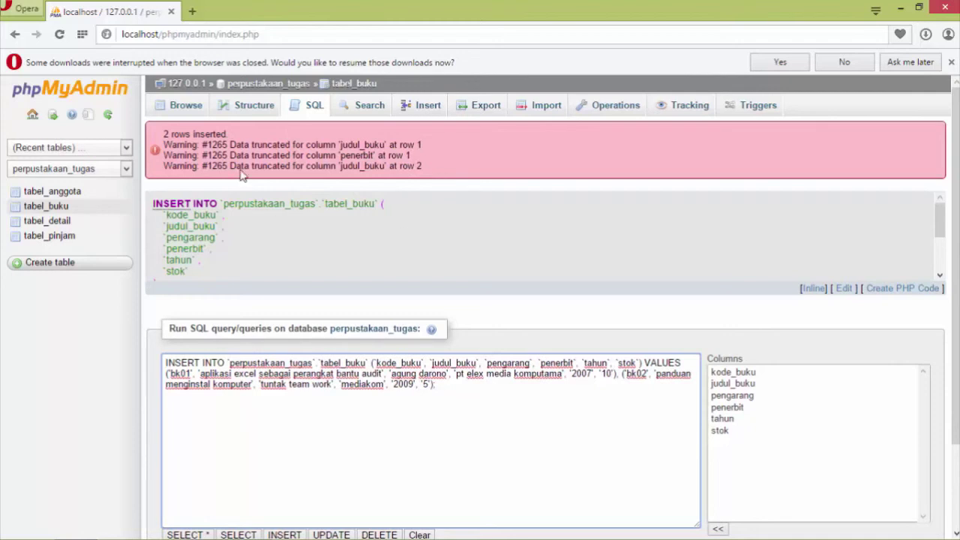
{"action": "left_click", "coordinate": [256, 110]}
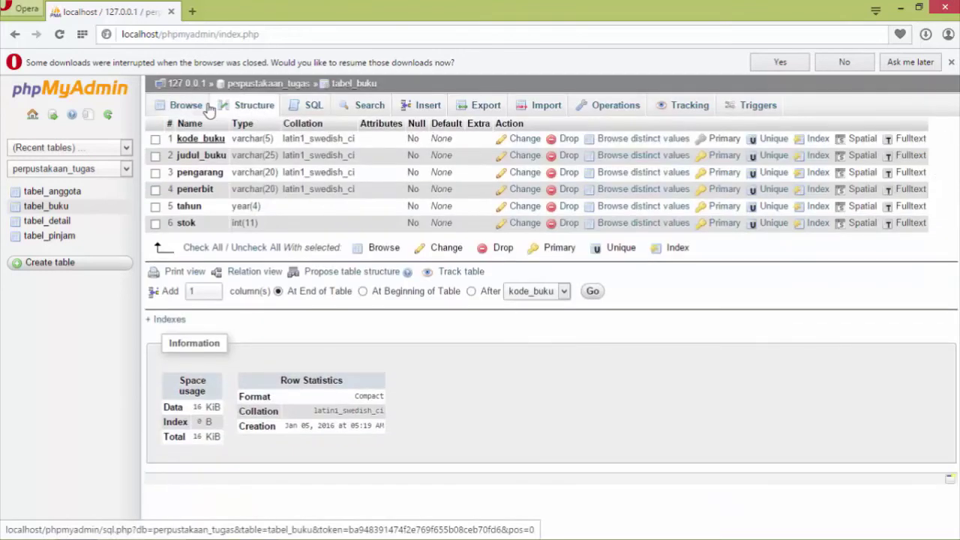
{"action": "left_click", "coordinate": [307, 107]}
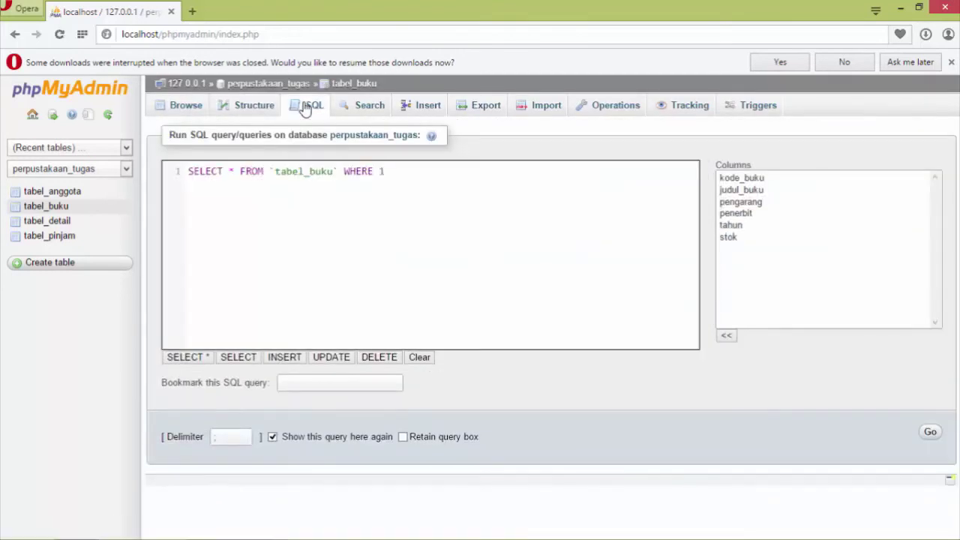
{"action": "left_click", "coordinate": [183, 110]}
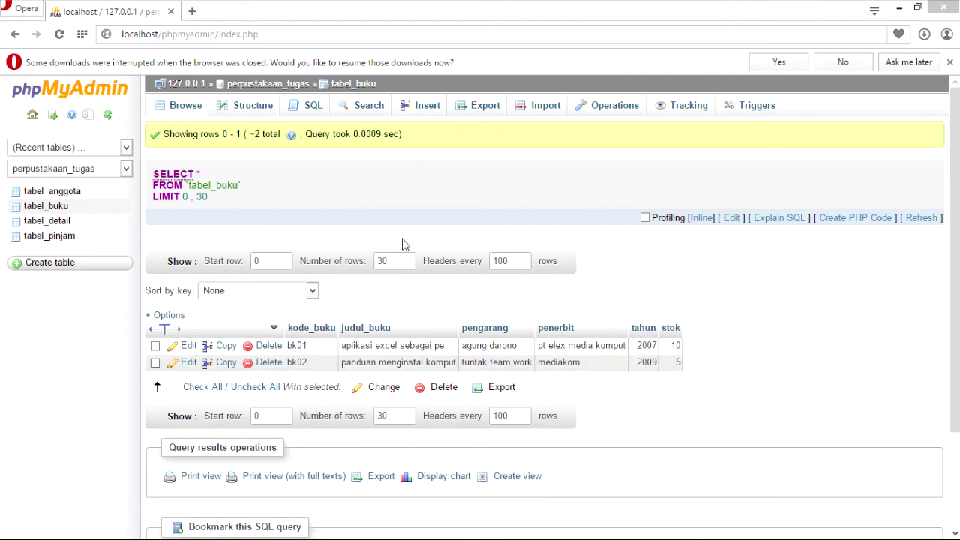
{"action": "left_click", "coordinate": [421, 110]}
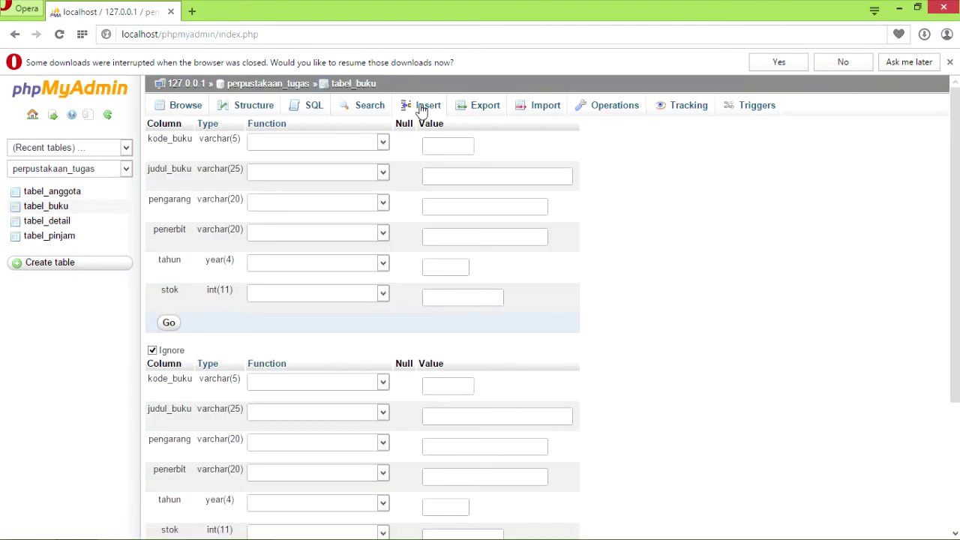
Enter book code bk03, title 'belajar sendiri Microsoft Office Excel 2007' and the author's name.
{"action": "left_click", "coordinate": [440, 145]}
{"action": "type", "text": "bk02"}
{"action": "key", "text": "Tab"}
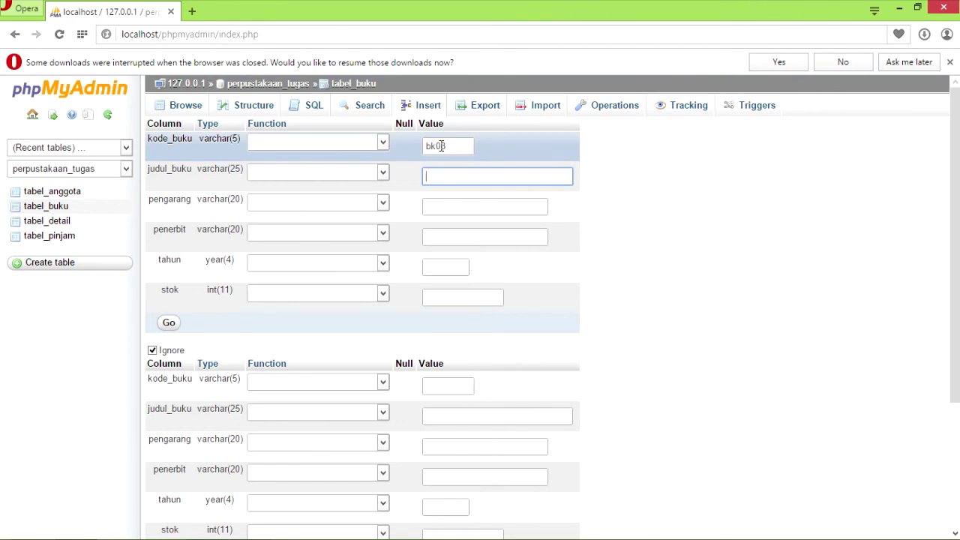
{"action": "type", "text": "belajar sendiri Mi"}
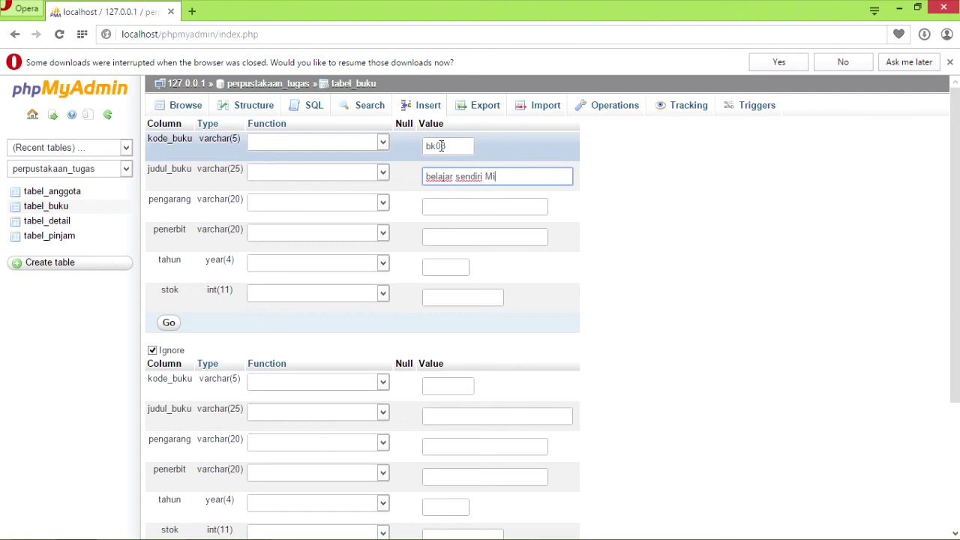
{"action": "type", "text": "crosoft Office"}
{"action": "type", "text": "Exce"}
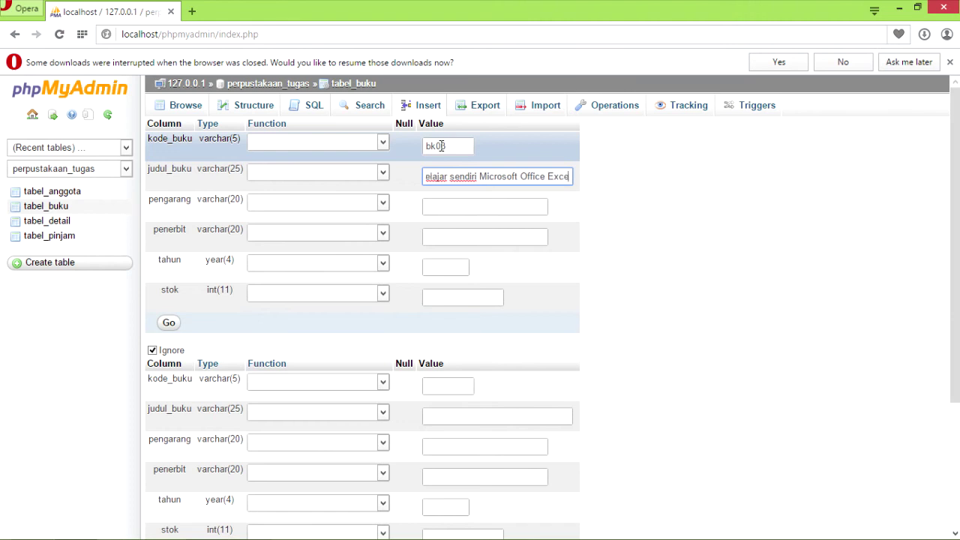
{"action": "type", "text": "l 2007"}
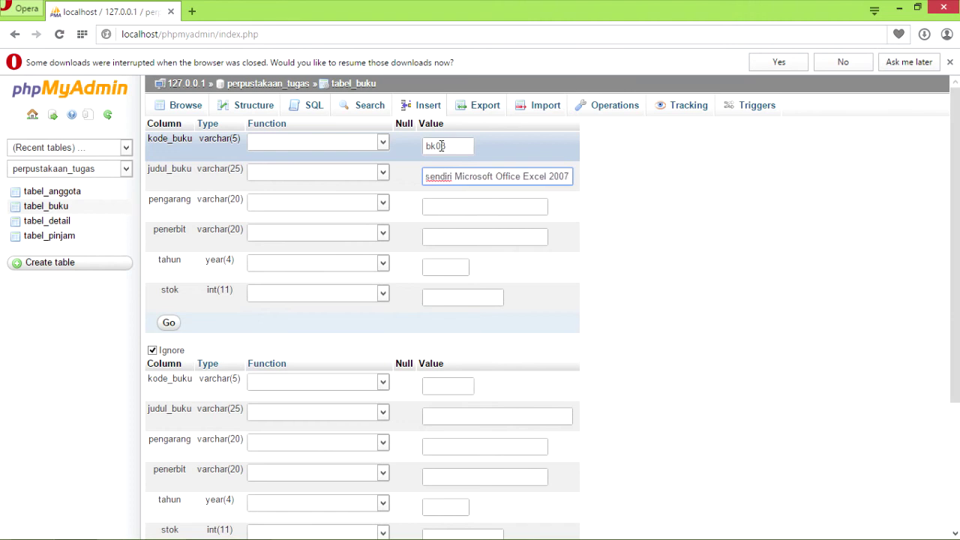
{"action": "key", "text": "Tab"}
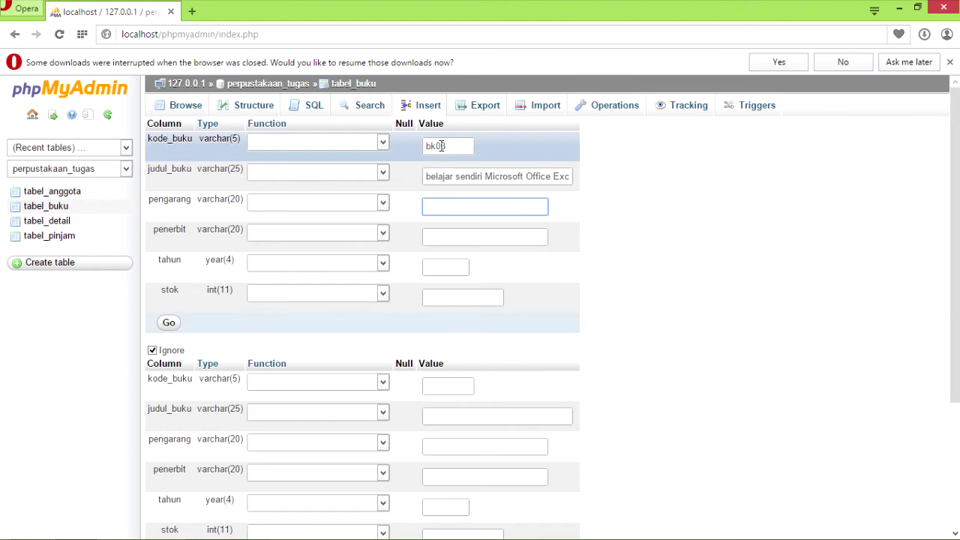
{"action": "type", "text": "Y"}
{"action": "key", "text": "BackSpace"}
{"action": "type", "text": "yahya kurn"}
{"action": "key", "text": "BackSpace"}
{"action": "type", "text": "miawan"}
Set the publisher to pt elex media komputama, year 2007 and stock 9.
{"action": "key", "text": "Tab"}
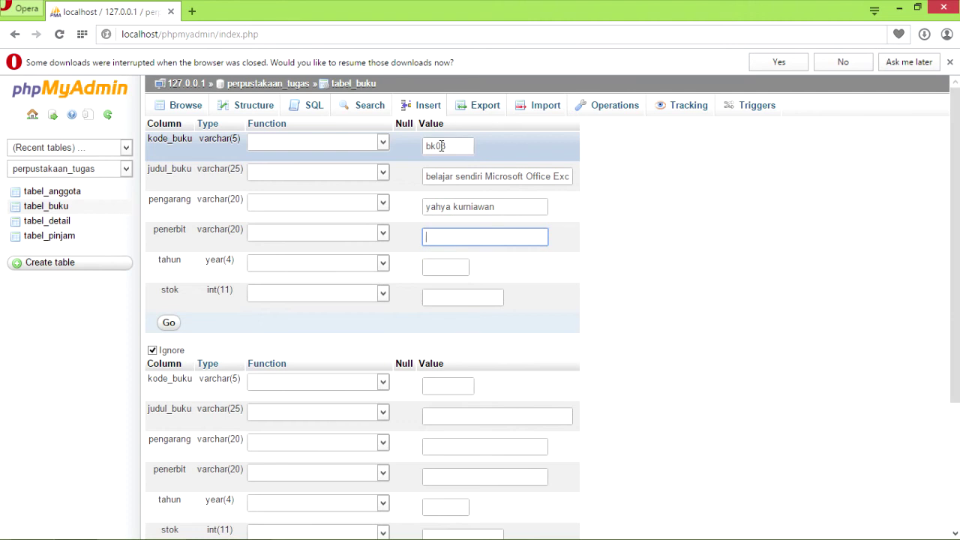
{"action": "type", "text": "pt el"}
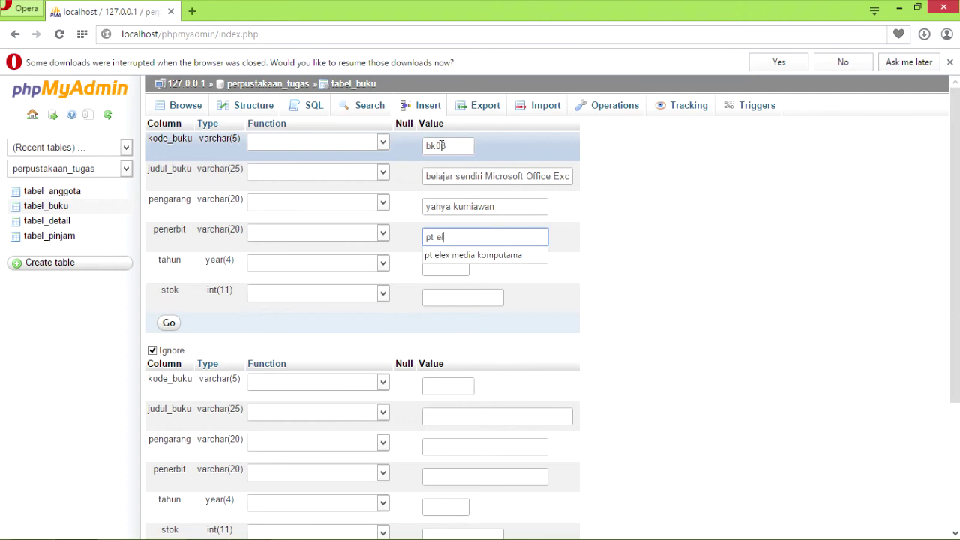
{"action": "type", "text": "ex media"}
{"action": "type", "text": "komputama"}
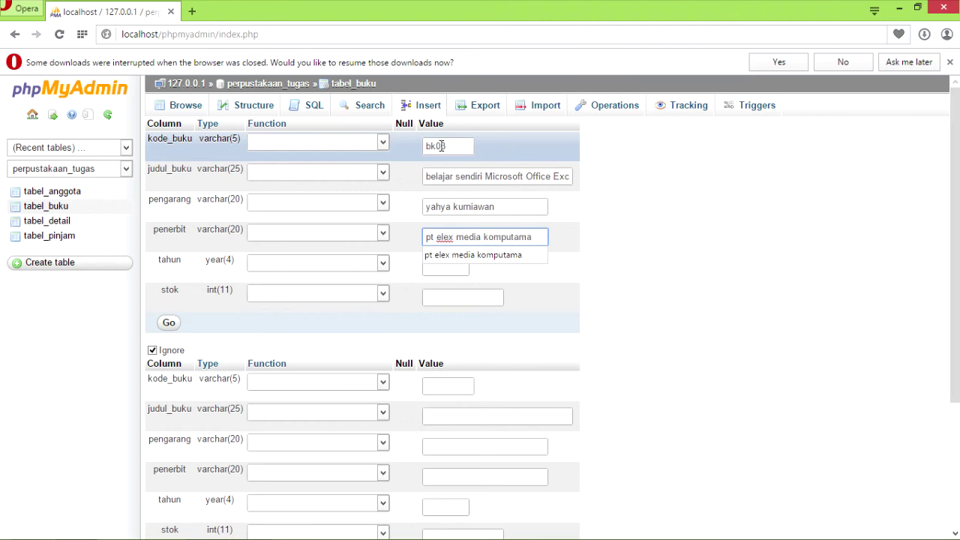
{"action": "key", "text": "Tab"}
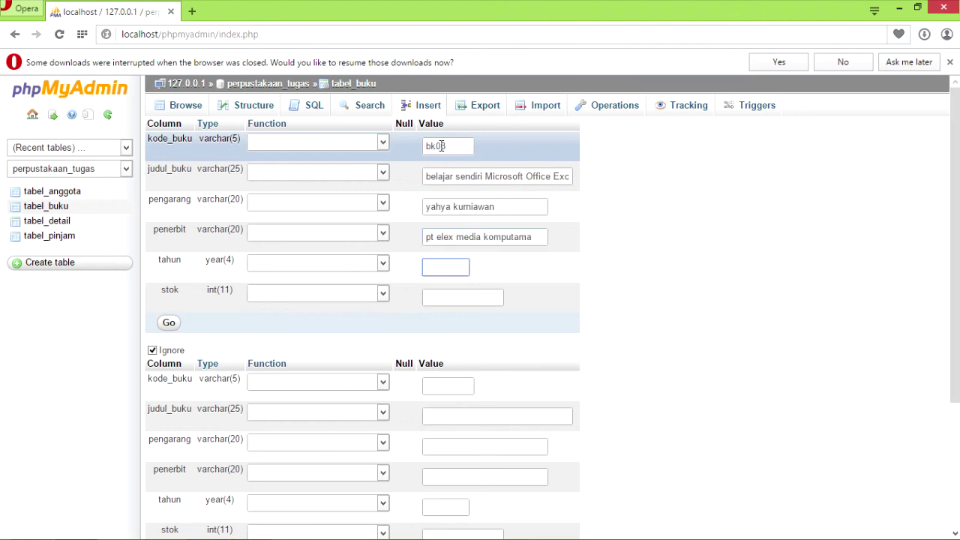
{"action": "type", "text": "2007"}
{"action": "key", "text": "Tab"}
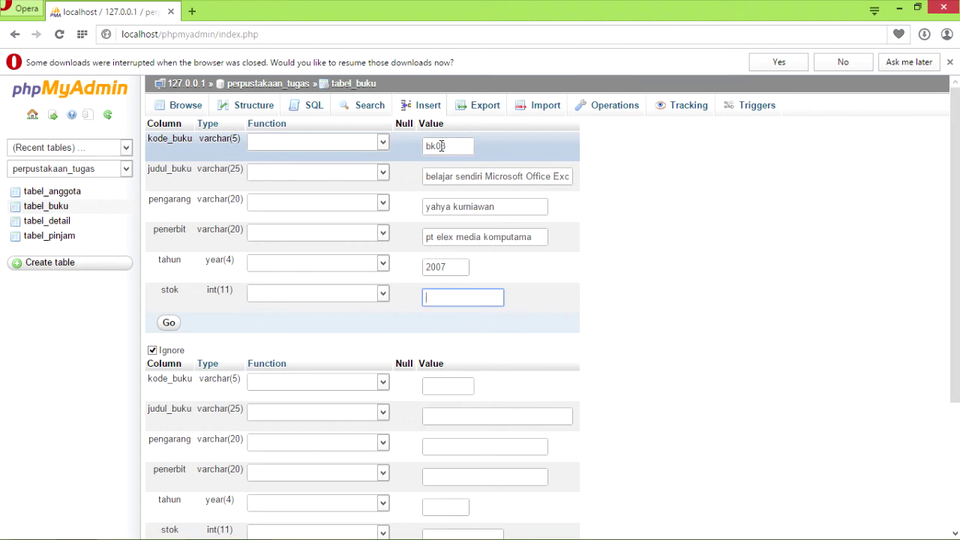
{"action": "type", "text": "9"}
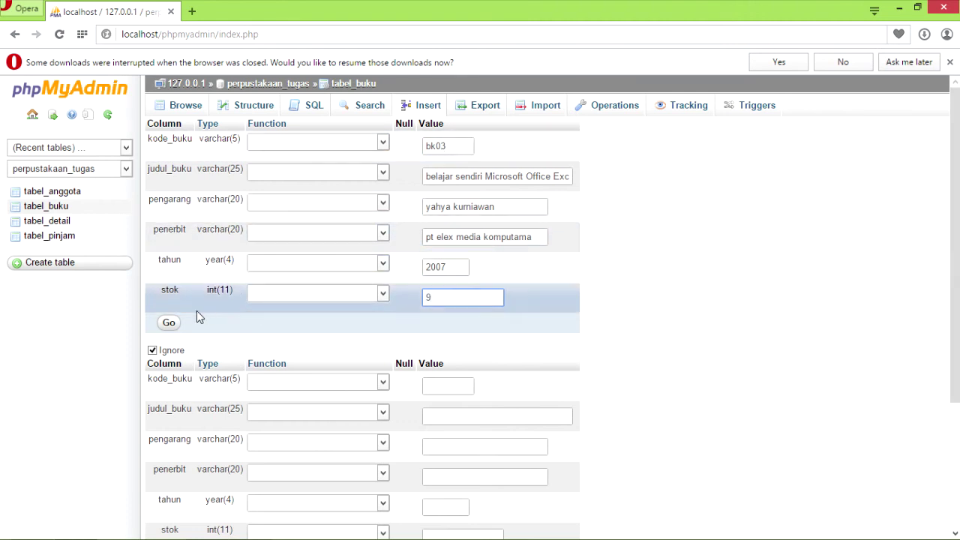
Insert bk03, confirm tabel_buku lists bk01–bk03, and open the empty tabel_detail table.
{"action": "left_click", "coordinate": [169, 323]}
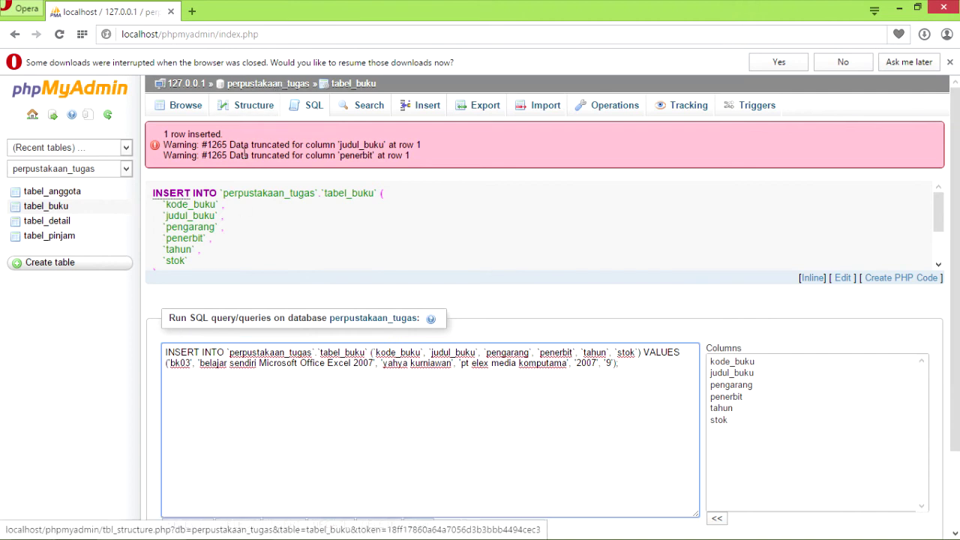
{"action": "left_click", "coordinate": [255, 108]}
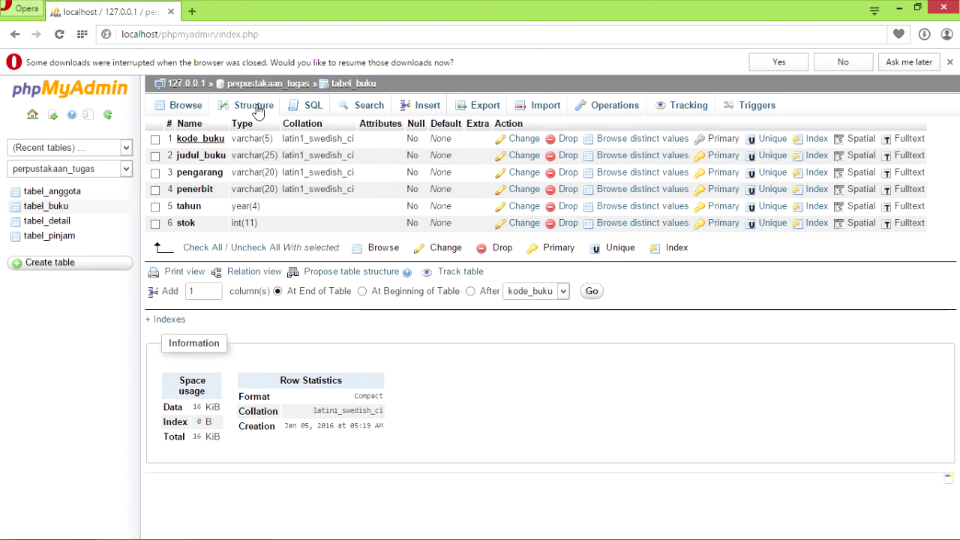
{"action": "left_click", "coordinate": [179, 111]}
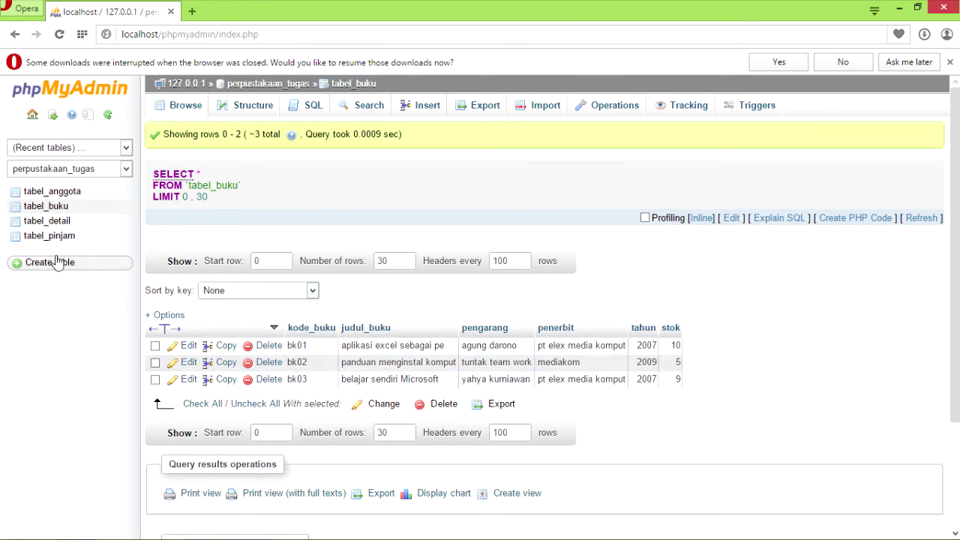
{"action": "left_click", "coordinate": [57, 225]}
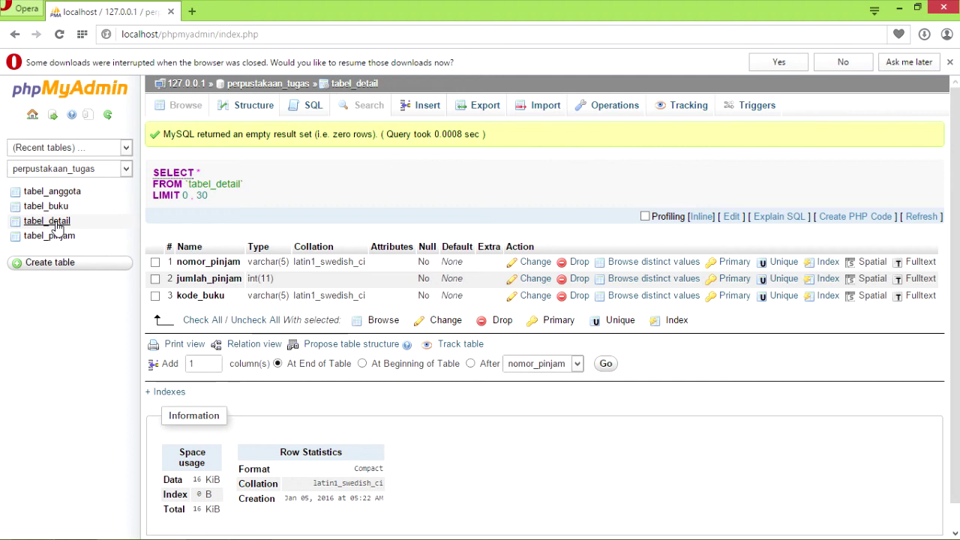
Select tabel_pinjam and bring up its blank insert form.
{"action": "left_click", "coordinate": [60, 237]}
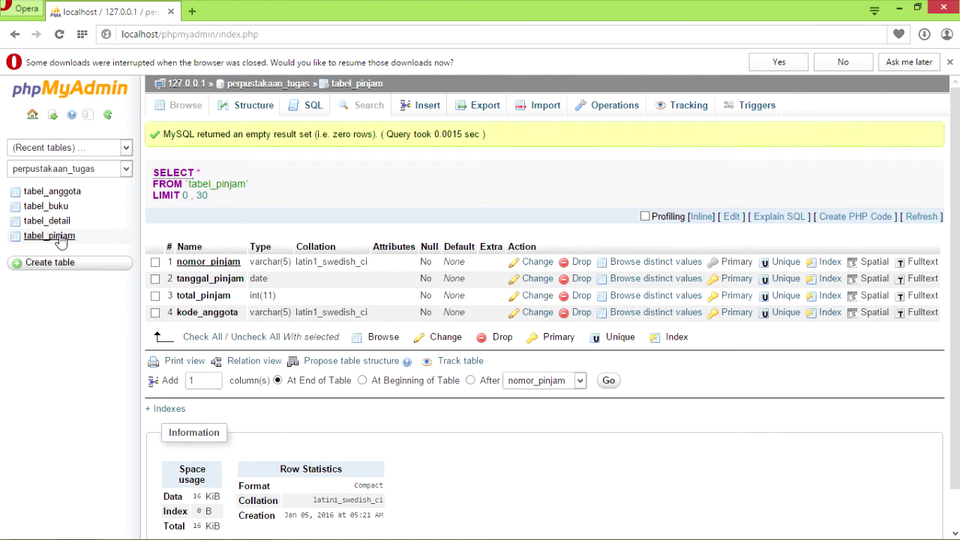
{"action": "left_click", "coordinate": [430, 111]}
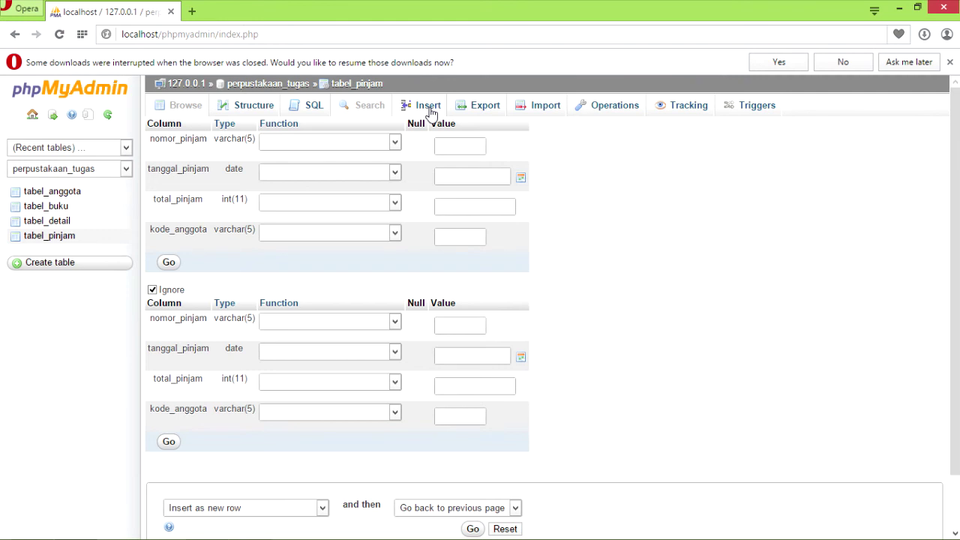
Expand the tabel_pinjam insert form to five rows.
{"action": "left_click_drag", "start_coordinate": [954, 235], "coordinate": [956, 264]}
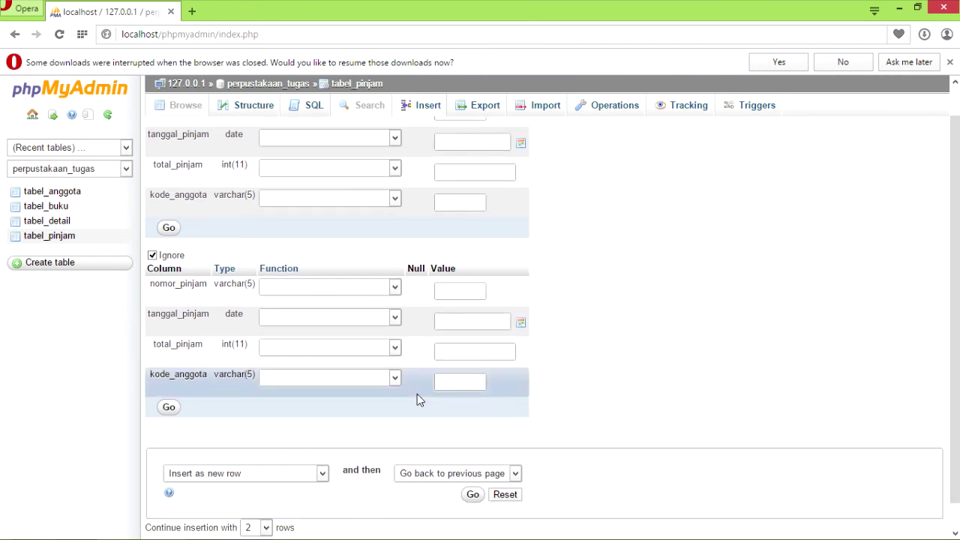
{"action": "left_click", "coordinate": [266, 527]}
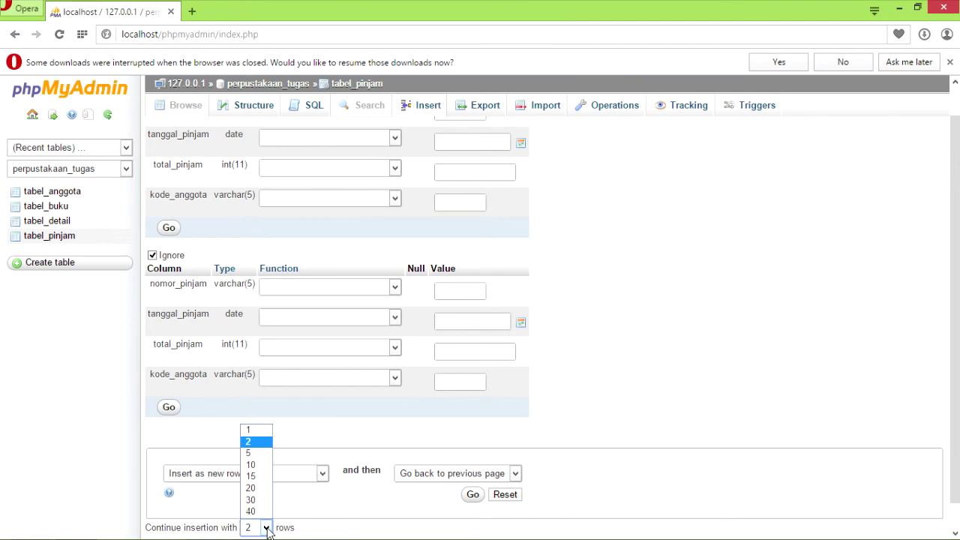
{"action": "left_click", "coordinate": [250, 453]}
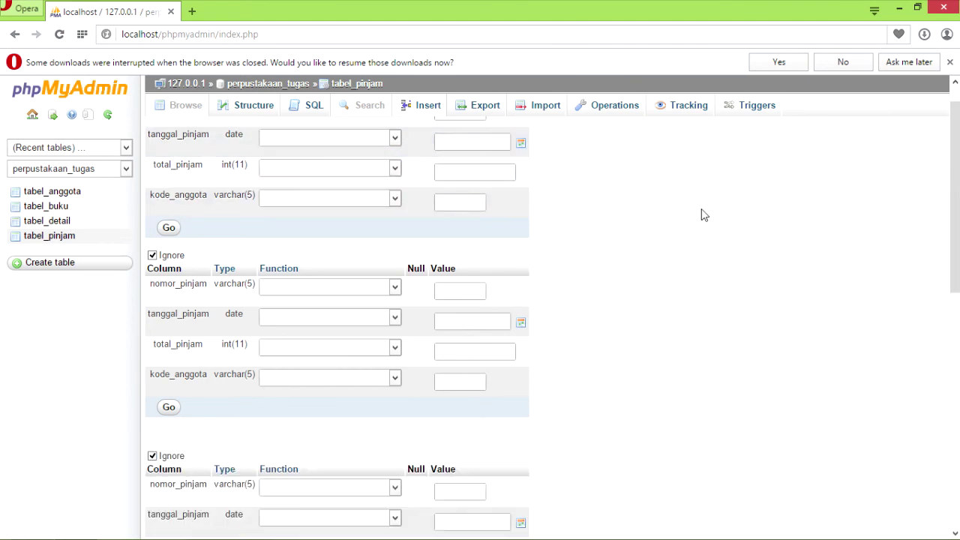
Enter loan pjm01 dated 2016-01-15 with total 1 and its member code.
{"action": "left_click_drag", "start_coordinate": [951, 182], "coordinate": [955, 150]}
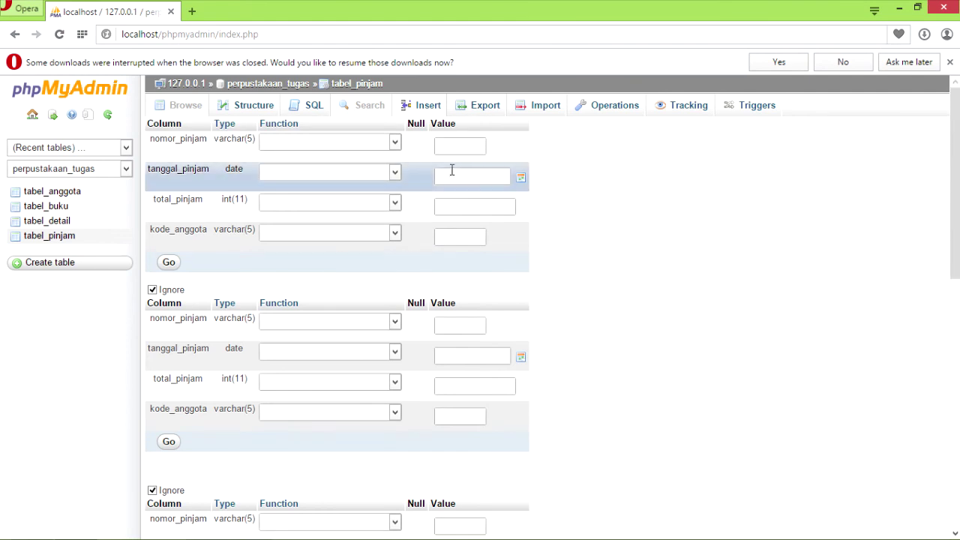
{"action": "left_click", "coordinate": [460, 145]}
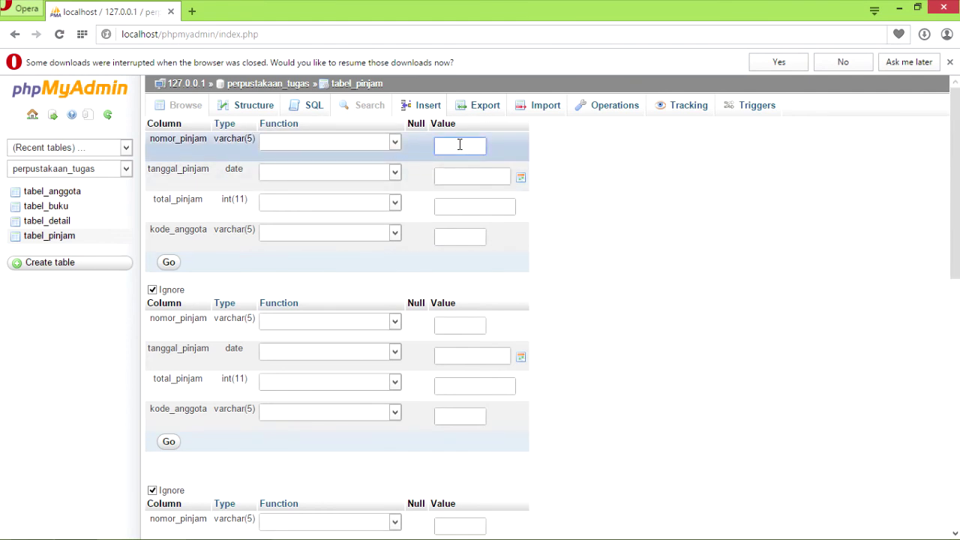
{"action": "type", "text": "pjm01"}
{"action": "key", "text": "Tab"}
{"action": "left_click", "coordinate": [519, 180]}
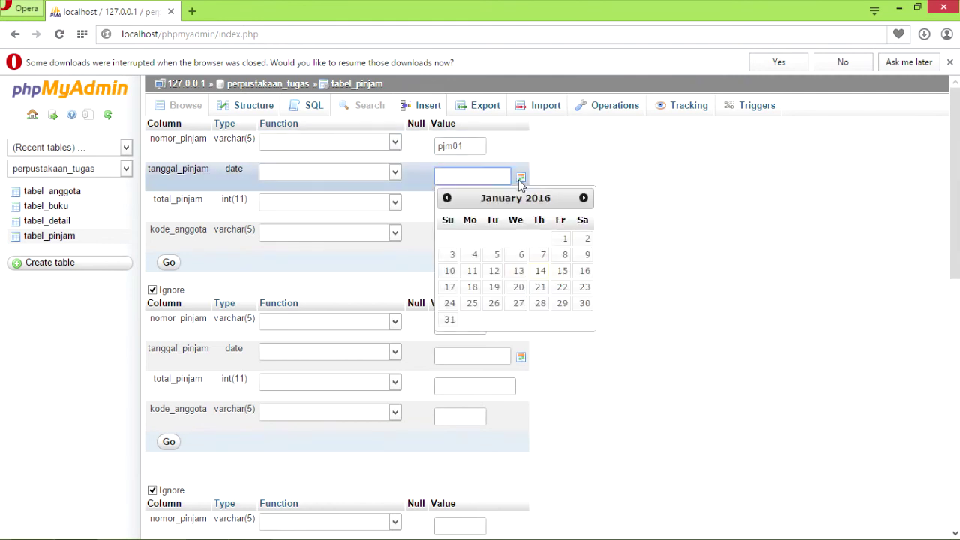
{"action": "left_click", "coordinate": [562, 277]}
{"action": "left_click", "coordinate": [528, 161]}
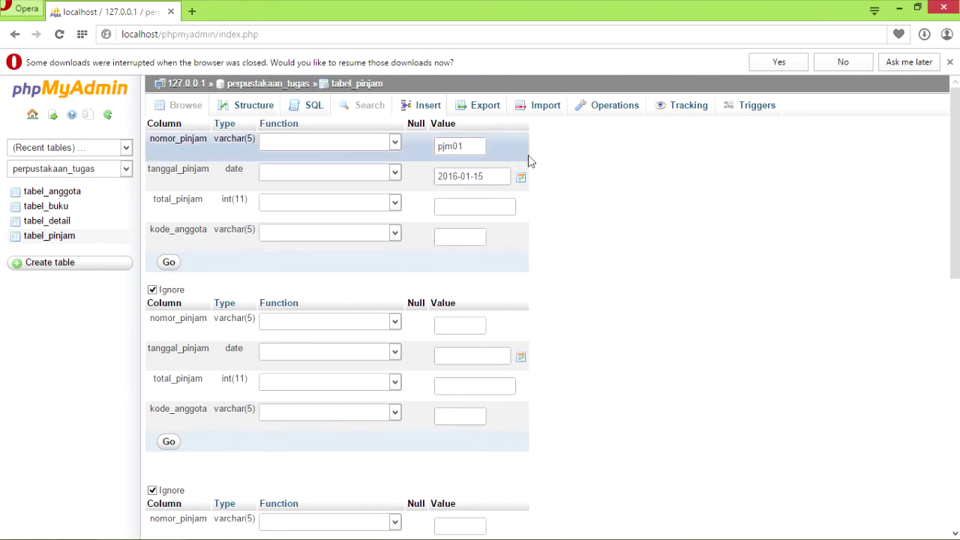
{"action": "left_click", "coordinate": [469, 205]}
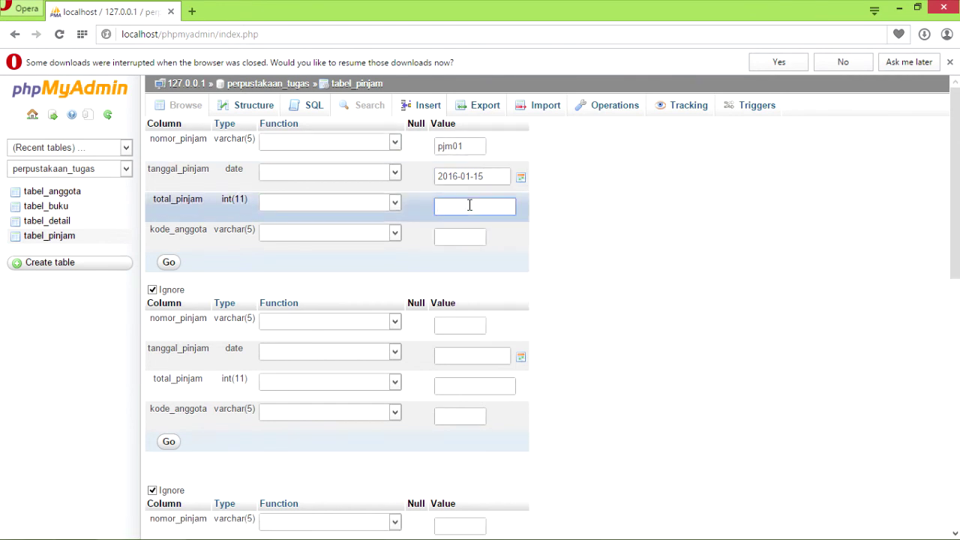
{"action": "type", "text": "1"}
{"action": "key", "text": "Tab"}
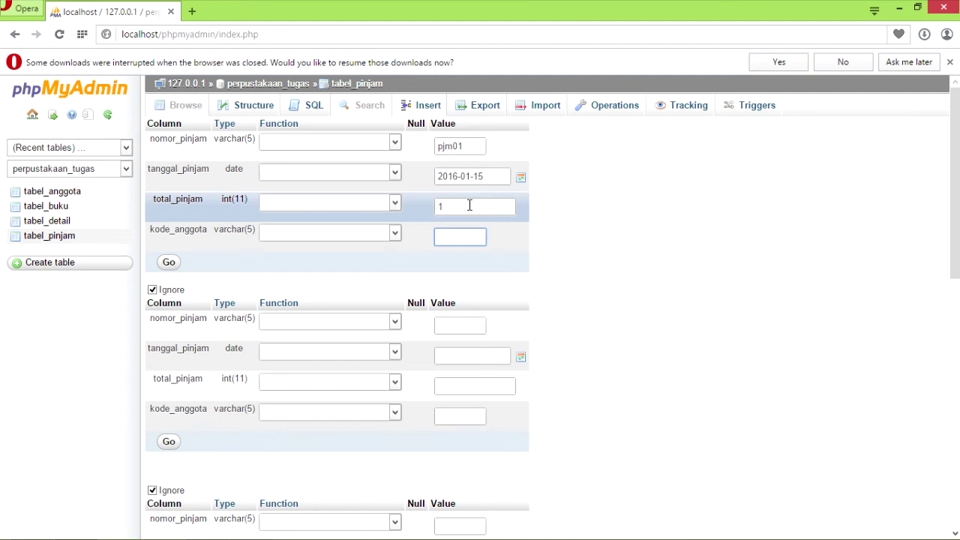
{"action": "type", "text": "12141429"}
Enter loan pjm02 dated 2016-01-15 with total 2 and its member code.
{"action": "left_click", "coordinate": [471, 322]}
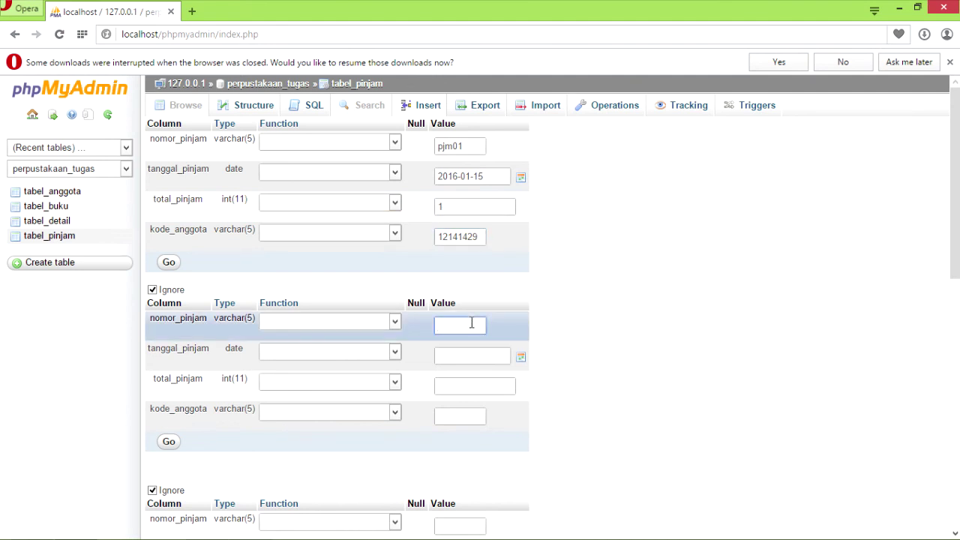
{"action": "type", "text": "pjm02"}
{"action": "key", "text": "Tab"}
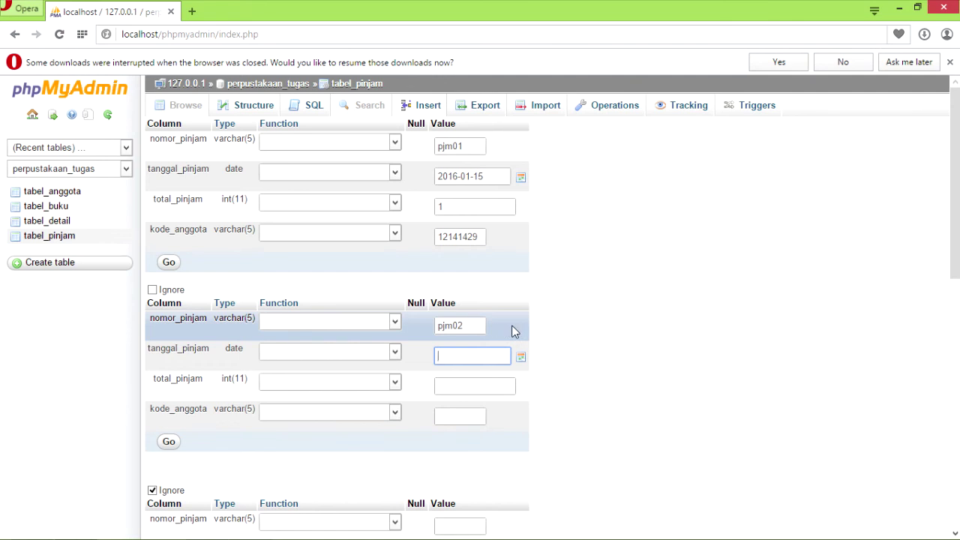
{"action": "left_click", "coordinate": [521, 359]}
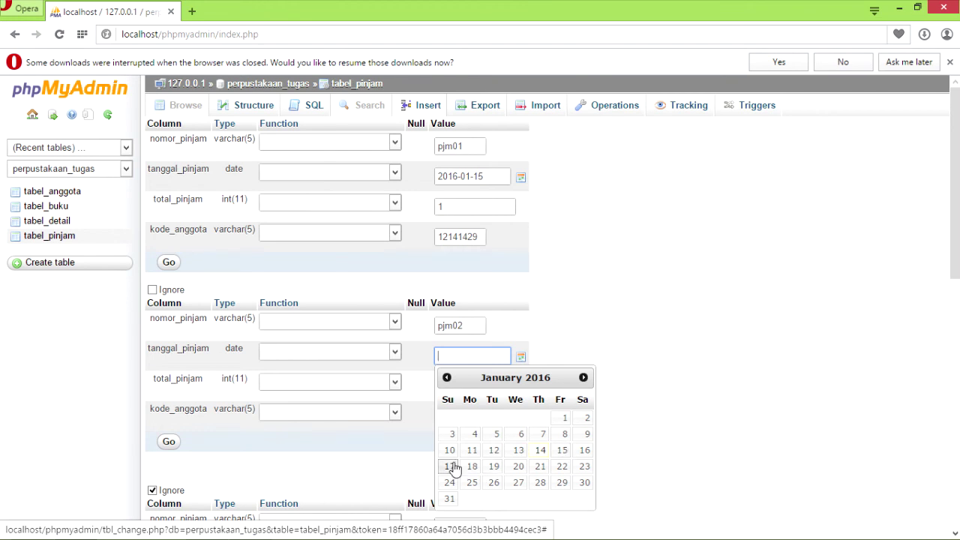
{"action": "left_click", "coordinate": [564, 451]}
{"action": "left_click", "coordinate": [518, 356]}
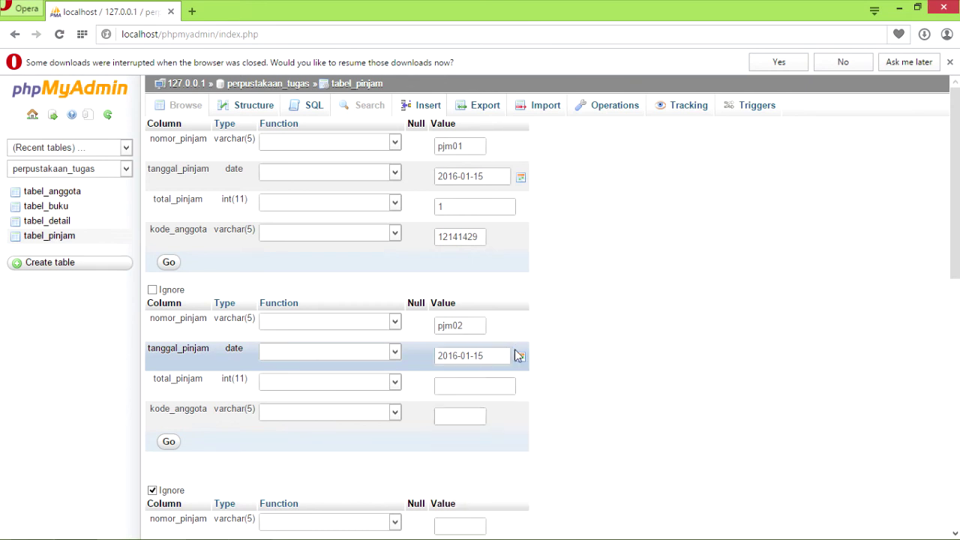
{"action": "left_click", "coordinate": [482, 392]}
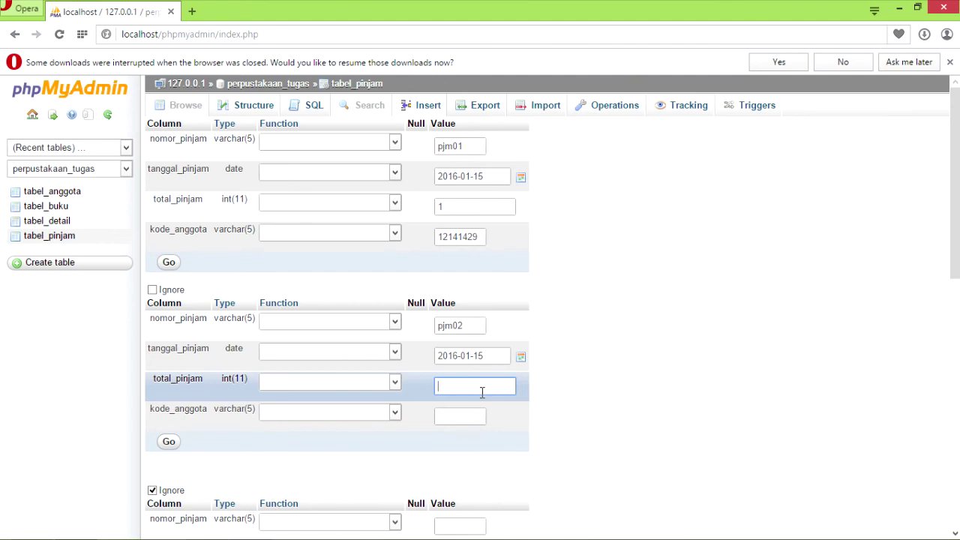
{"action": "type", "text": "2"}
{"action": "key", "text": "Tab"}
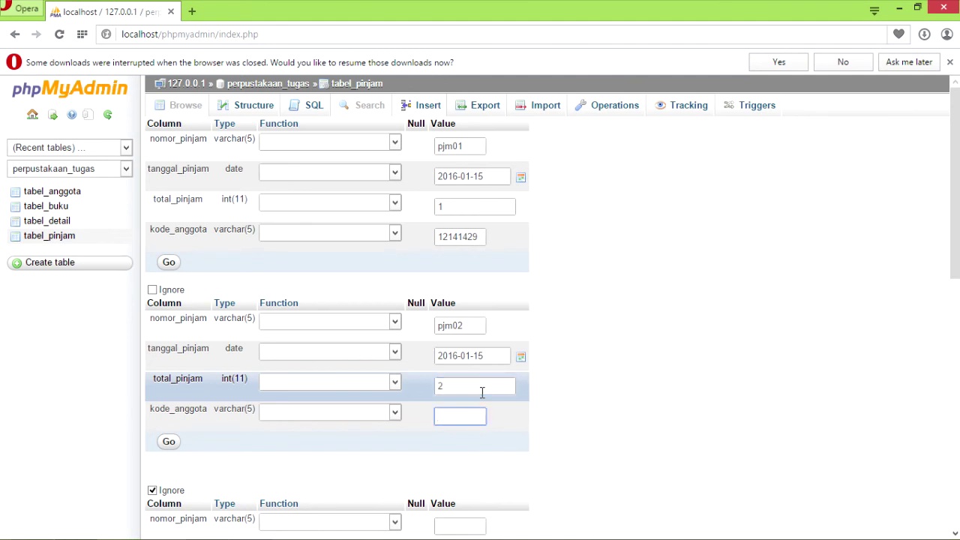
{"action": "type", "text": "12141846"}
{"action": "left_click", "coordinate": [474, 523]}
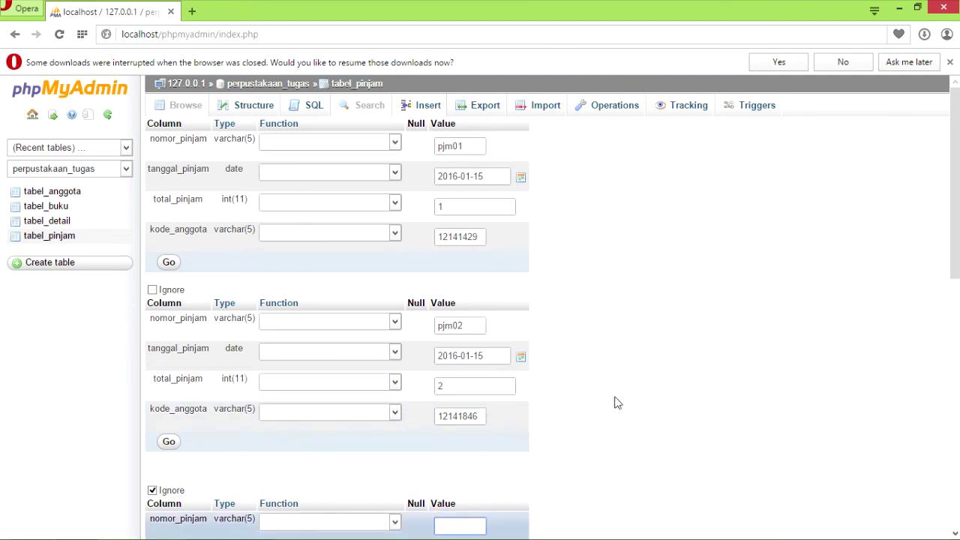
Enter loan pjm03 dated 2016-01-15 with total 3 and its member code.
{"action": "left_click_drag", "start_coordinate": [953, 217], "coordinate": [953, 313]}
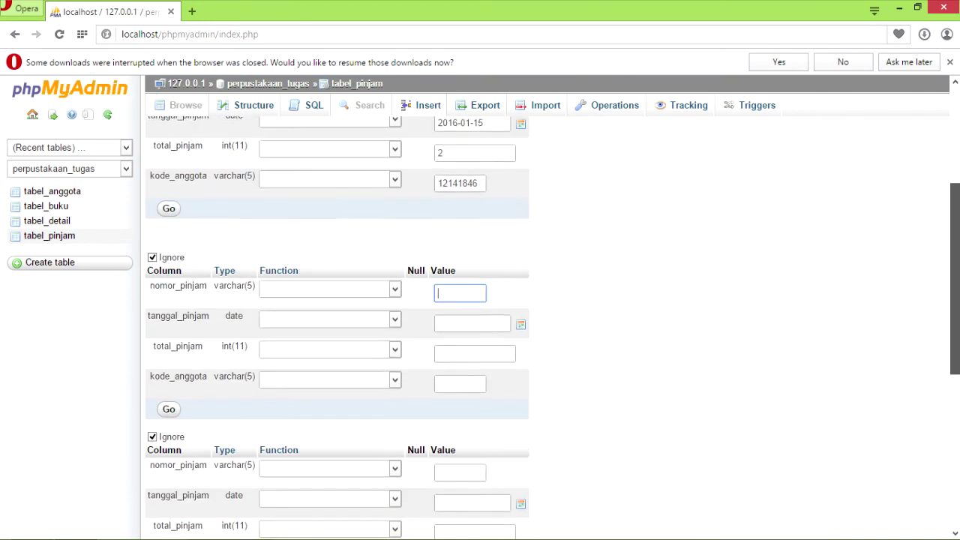
{"action": "scroll", "coordinate": [337, 338], "scroll_direction": "down", "scroll_amount": 2}
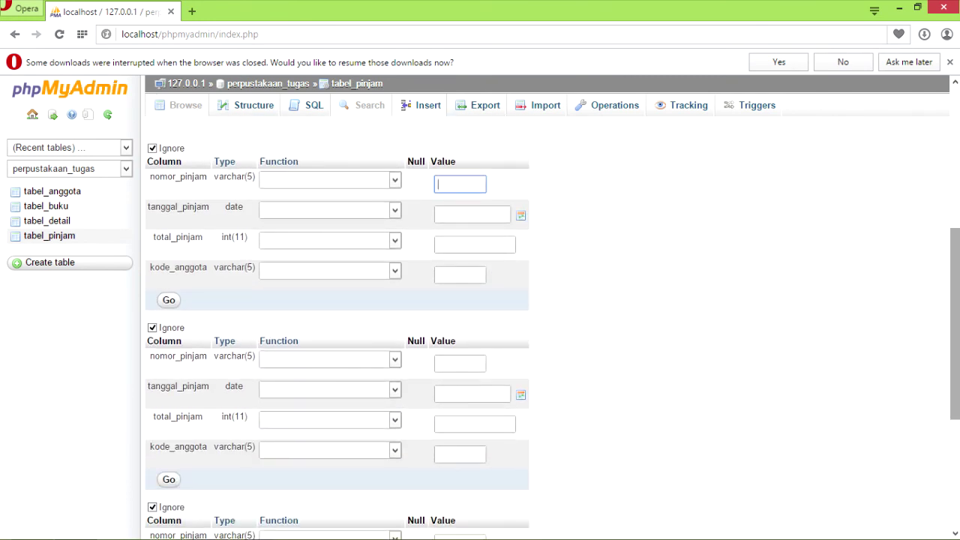
{"action": "type", "text": "PJM03"}
{"action": "key", "text": "BackSpace"}
{"action": "key", "text": "BackSpace"}
{"action": "key", "text": "BackSpace"}
{"action": "key", "text": "BackSpace"}
{"action": "key", "text": "BackSpace"}
{"action": "type", "text": "pjm03"}
{"action": "key", "text": "Tab"}
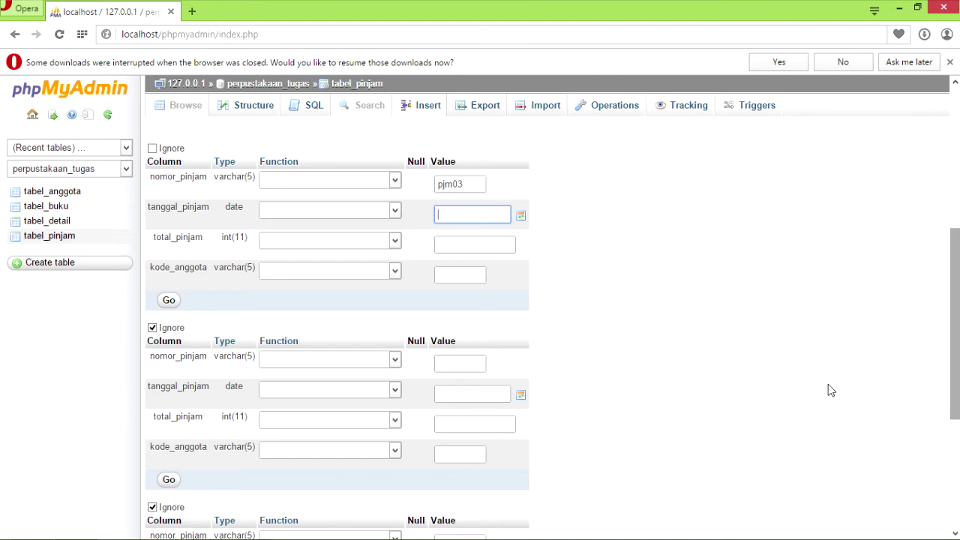
{"action": "left_click", "coordinate": [522, 219]}
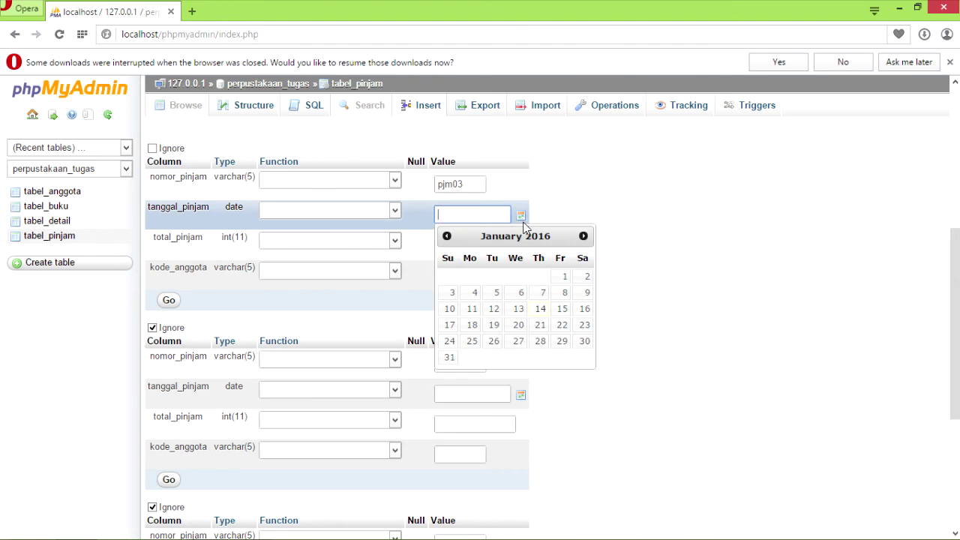
{"action": "left_click", "coordinate": [562, 310]}
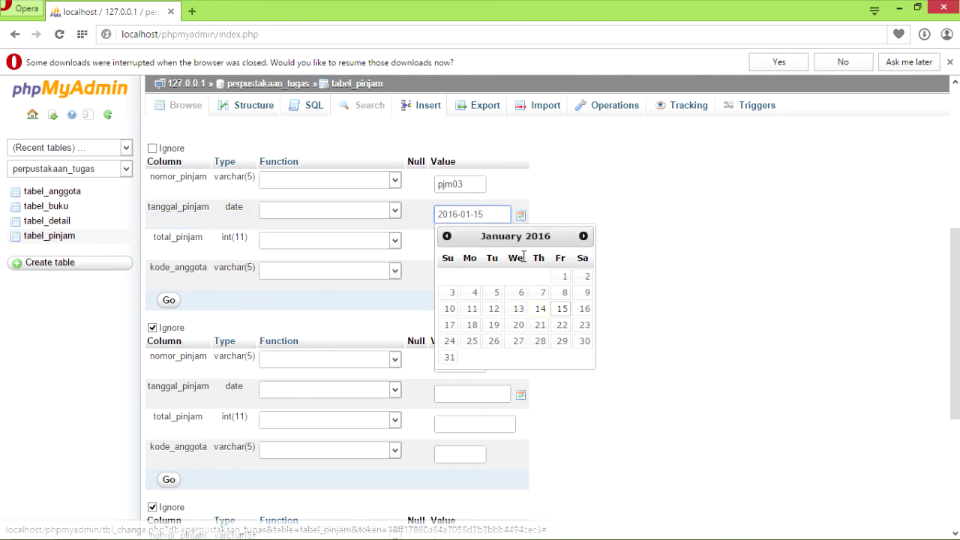
{"action": "left_click", "coordinate": [517, 216]}
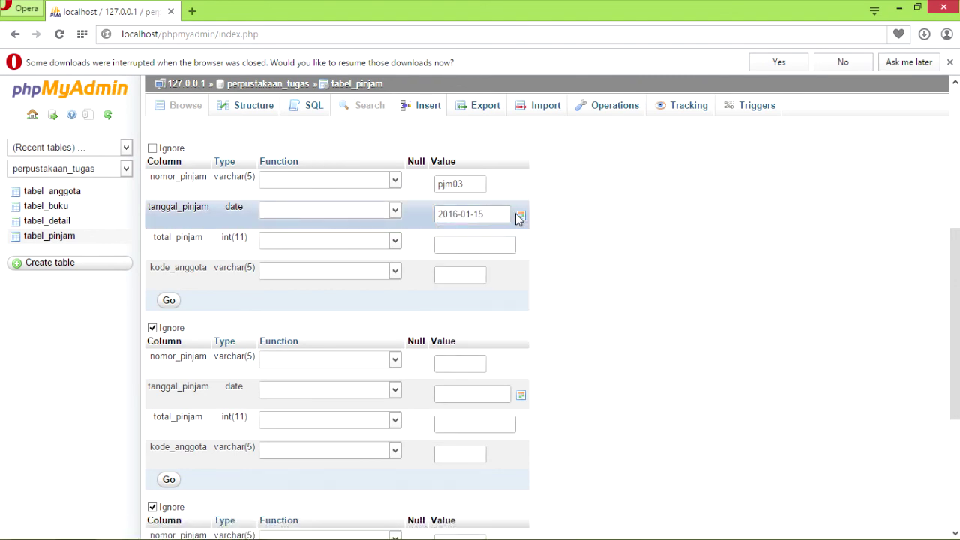
{"action": "left_click", "coordinate": [500, 243]}
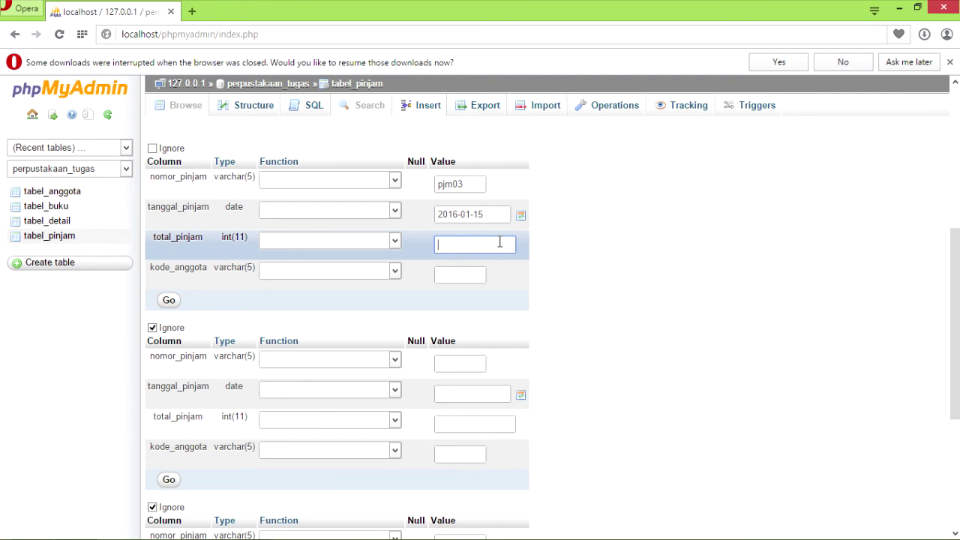
{"action": "type", "text": "3"}
{"action": "key", "text": "Tab"}
{"action": "type", "text": "121"}
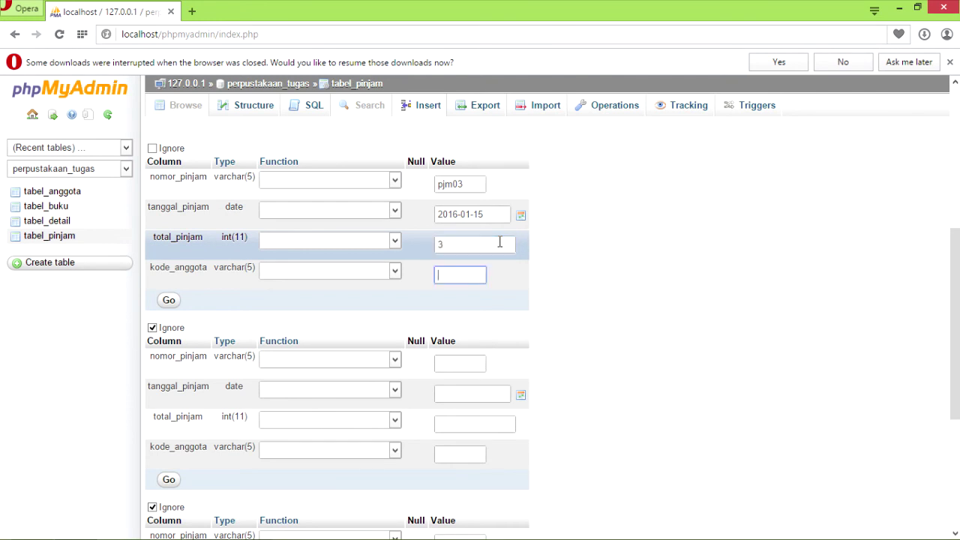
{"action": "type", "text": "41467"}
Enter loan pjm04 dated 2016-01-15 with total 2 and its member code.
{"action": "left_click", "coordinate": [464, 362]}
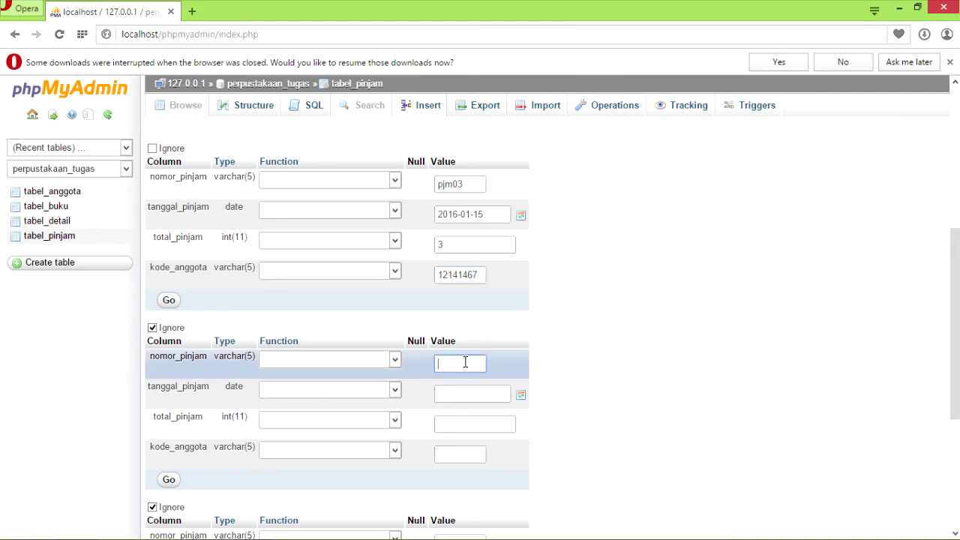
{"action": "type", "text": "pjm04"}
{"action": "key", "text": "Tab"}
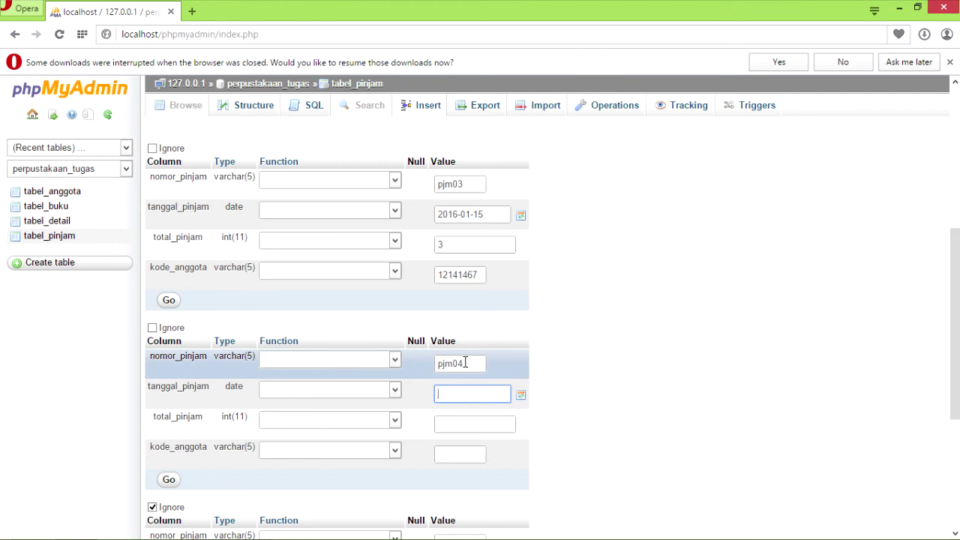
{"action": "left_click", "coordinate": [522, 397]}
{"action": "left_click", "coordinate": [522, 397]}
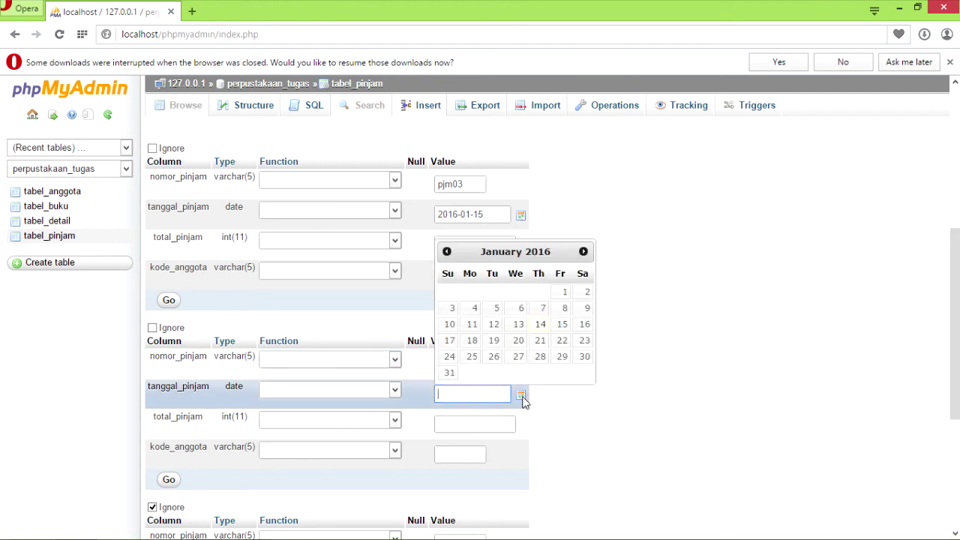
{"action": "left_click", "coordinate": [562, 327]}
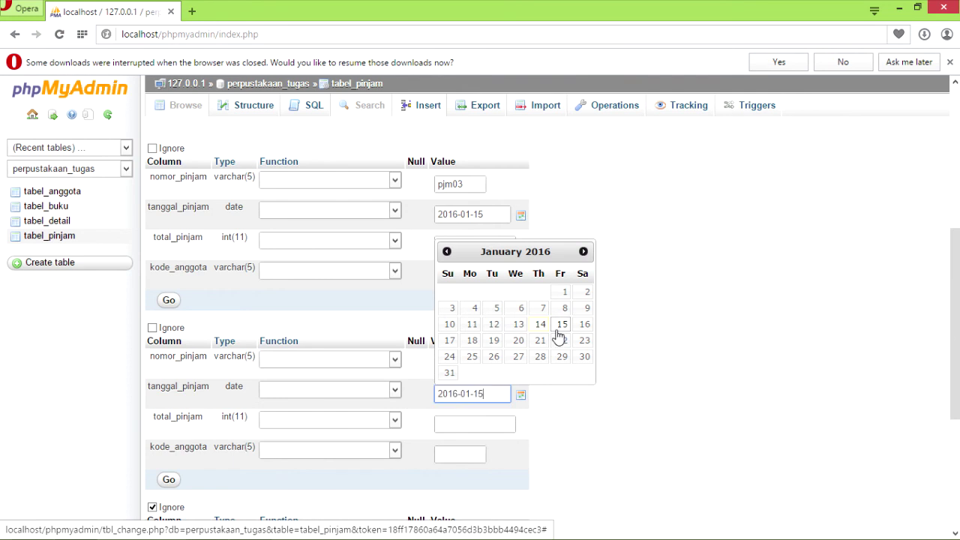
{"action": "left_click", "coordinate": [520, 396]}
{"action": "left_click", "coordinate": [481, 428]}
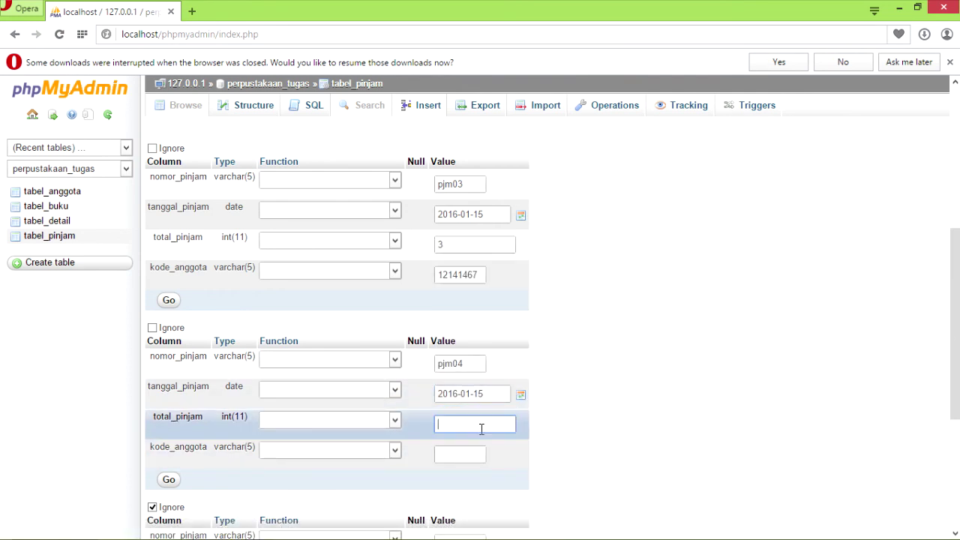
{"action": "type", "text": "2"}
{"action": "key", "text": "Tab"}
{"action": "type", "text": "1214"}
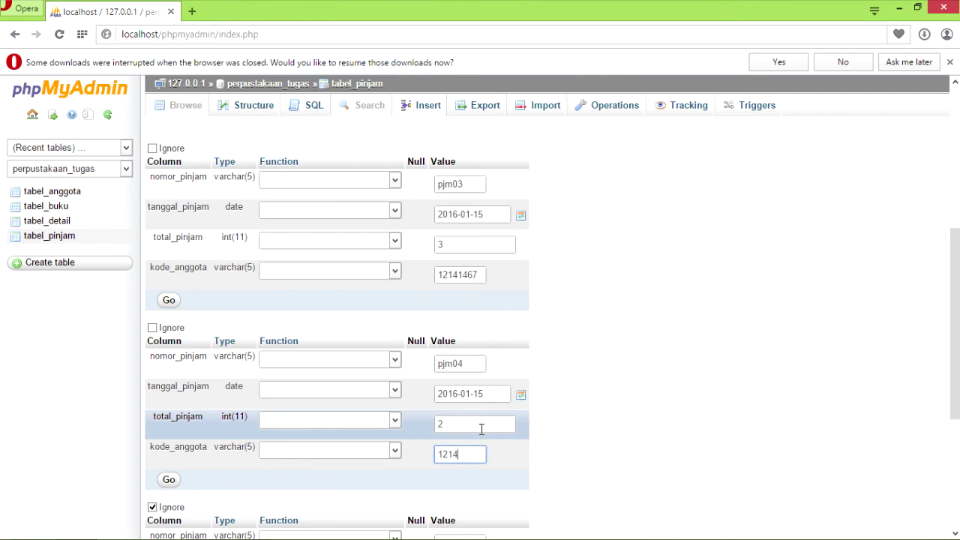
{"action": "type", "text": "1397"}
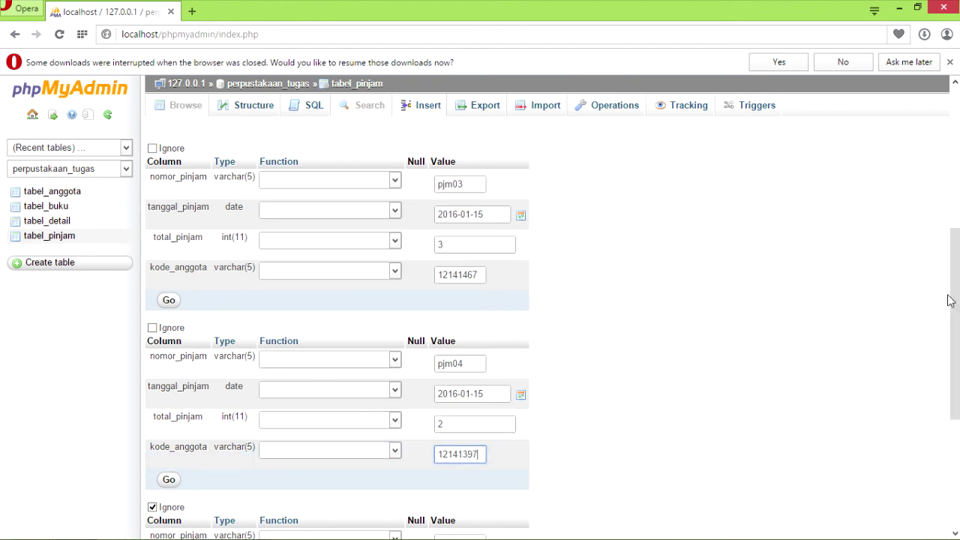
{"action": "left_click_drag", "start_coordinate": [955, 323], "coordinate": [954, 427]}
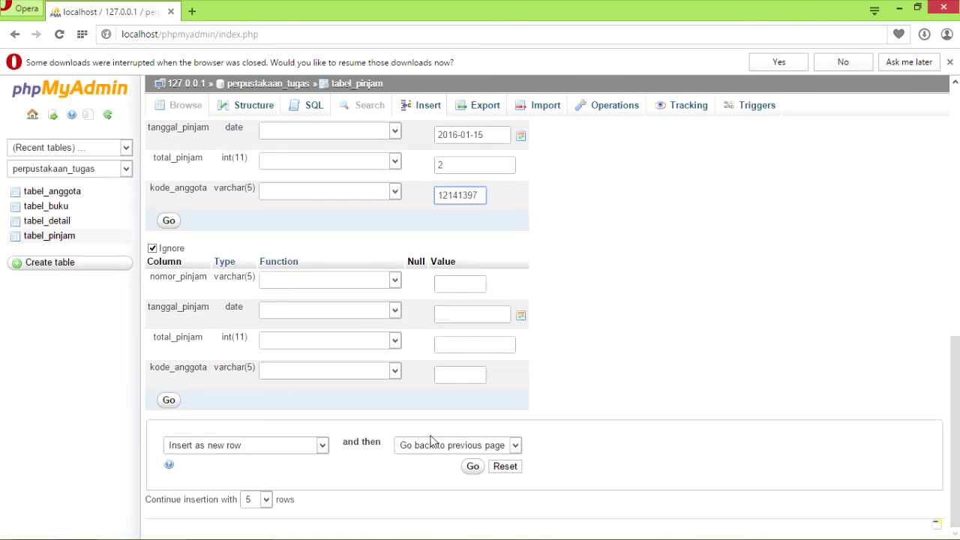
Insert loans pjm01–pjm04, review tabel_pinjam's rows and structure, then open tabel_detail.
{"action": "left_click", "coordinate": [467, 467]}
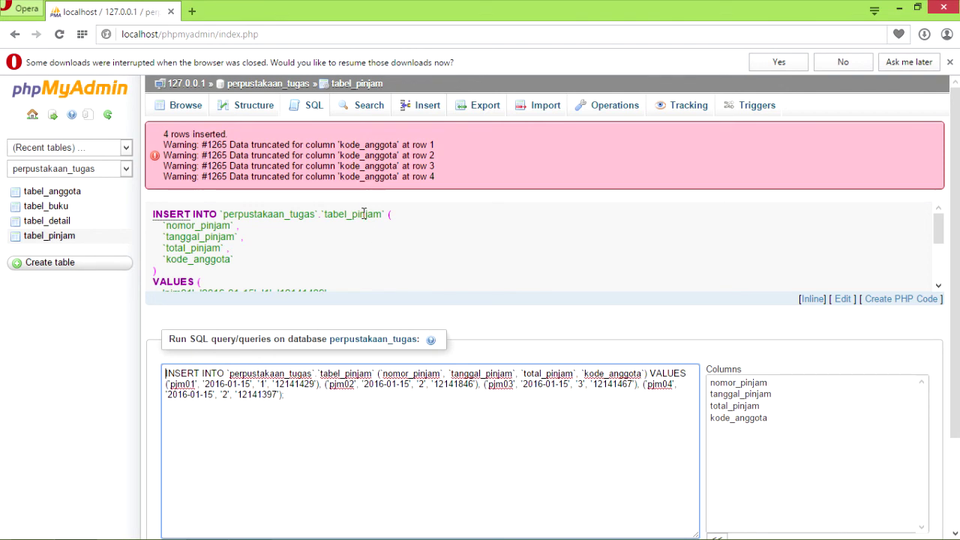
{"action": "left_click", "coordinate": [188, 109]}
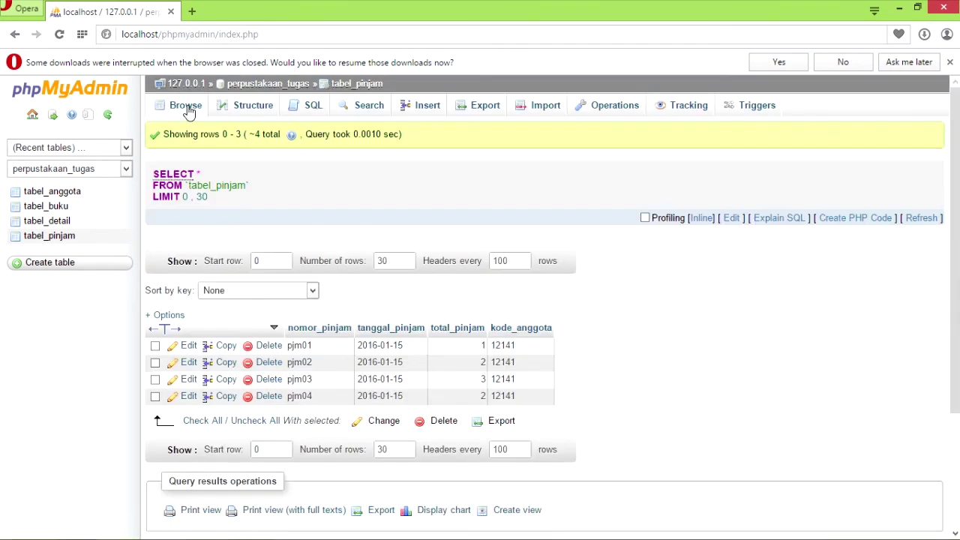
{"action": "left_click", "coordinate": [248, 109]}
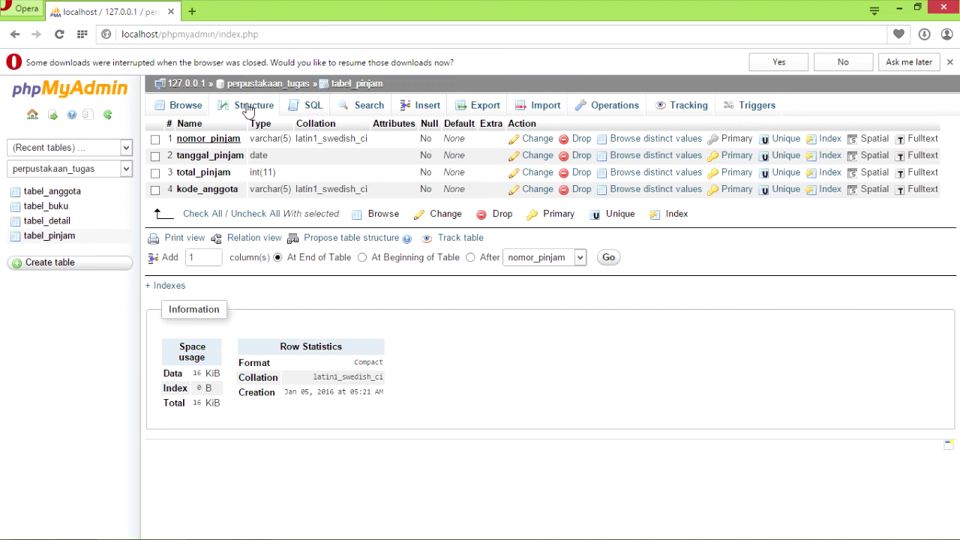
{"action": "left_click", "coordinate": [193, 109]}
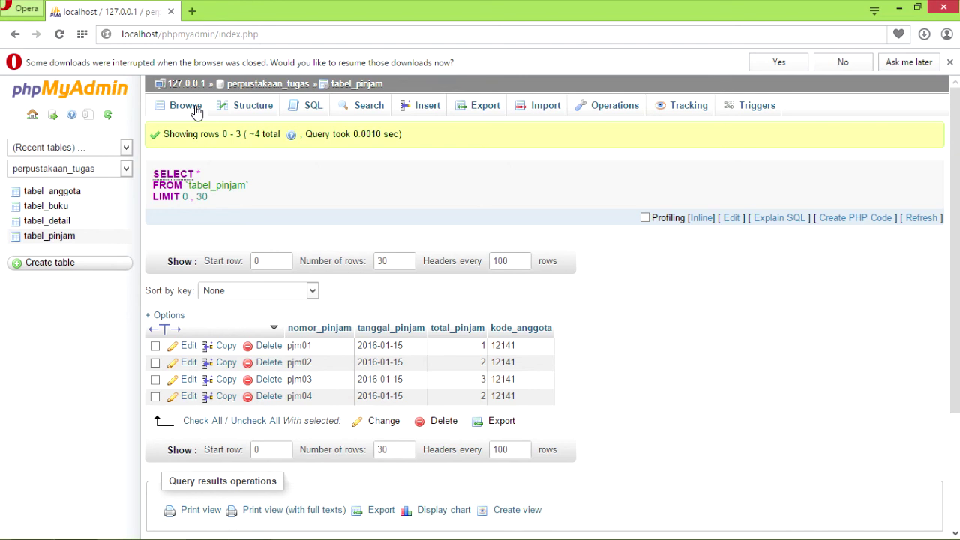
{"action": "left_click", "coordinate": [58, 228]}
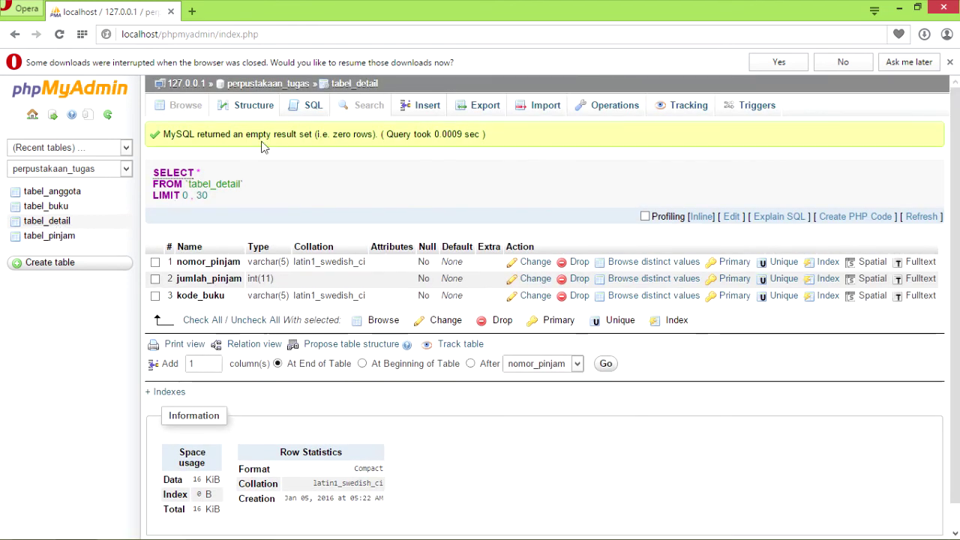
Open the tabel_detail insert form as new rows with extra blank row blocks.
{"action": "left_click", "coordinate": [405, 108]}
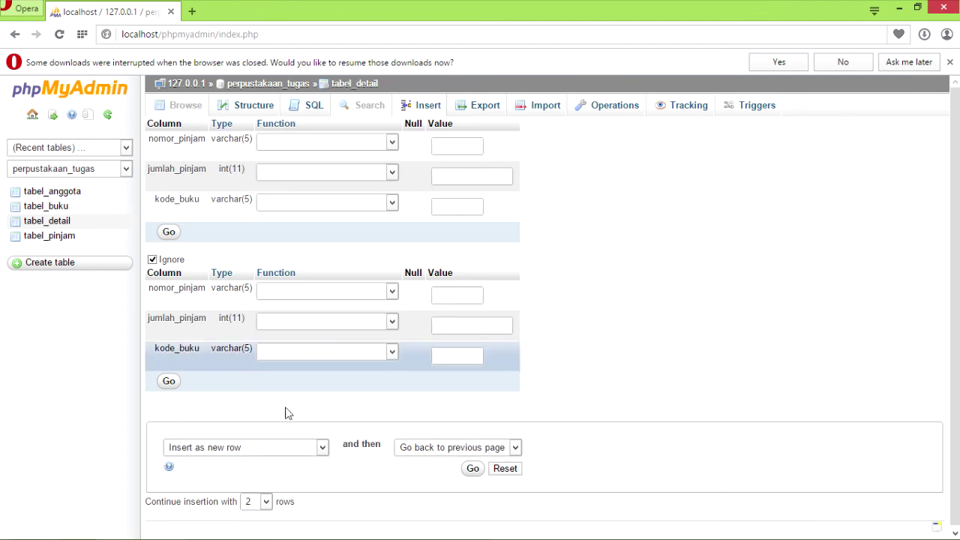
{"action": "left_click", "coordinate": [322, 449]}
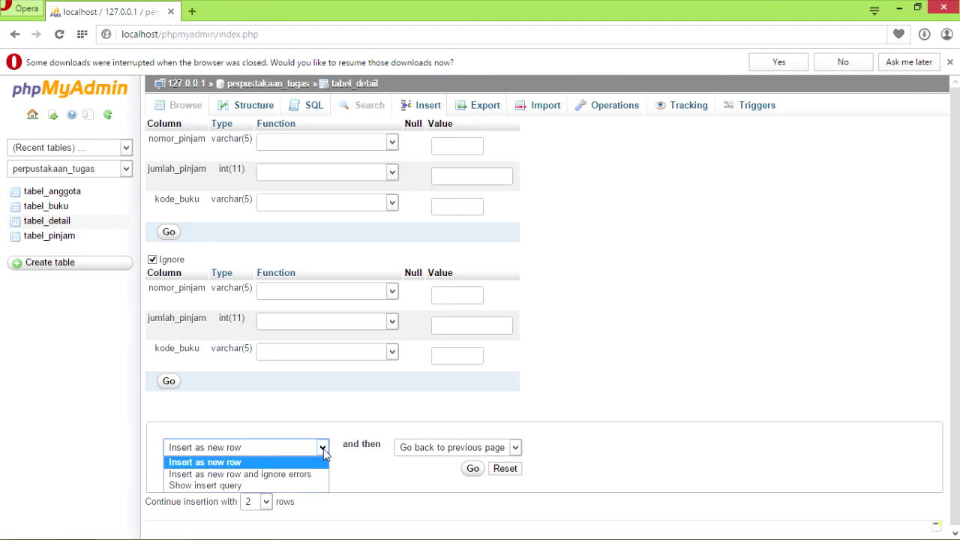
{"action": "left_click", "coordinate": [323, 449]}
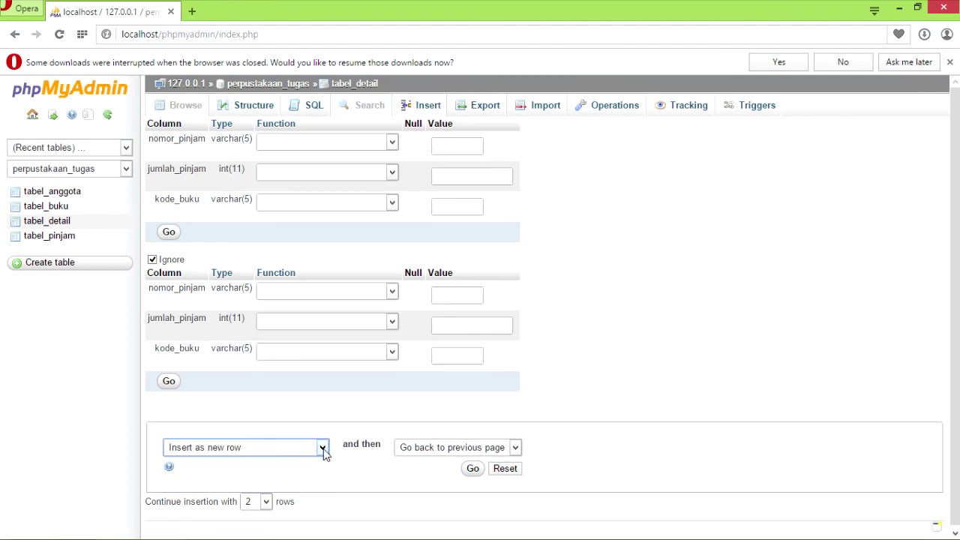
{"action": "left_click", "coordinate": [266, 502]}
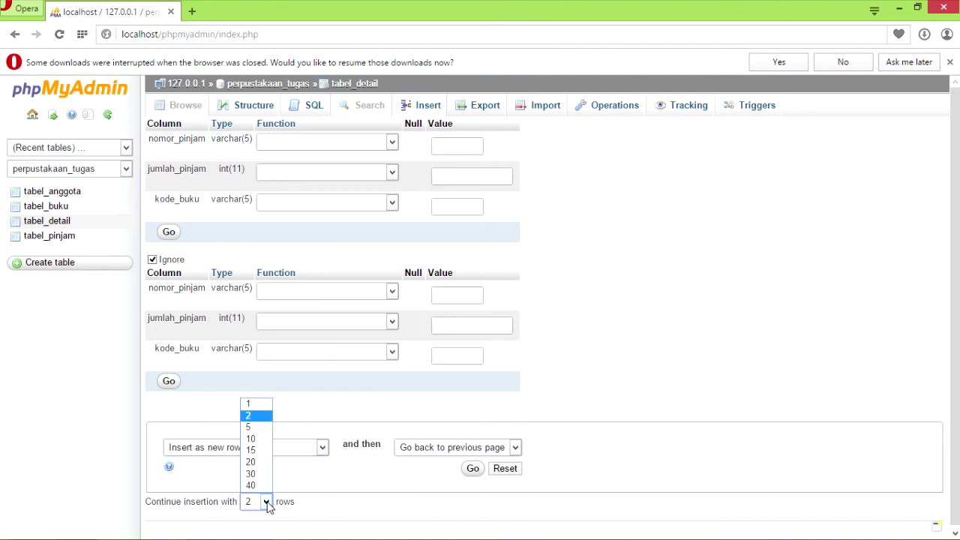
{"action": "left_click", "coordinate": [256, 431]}
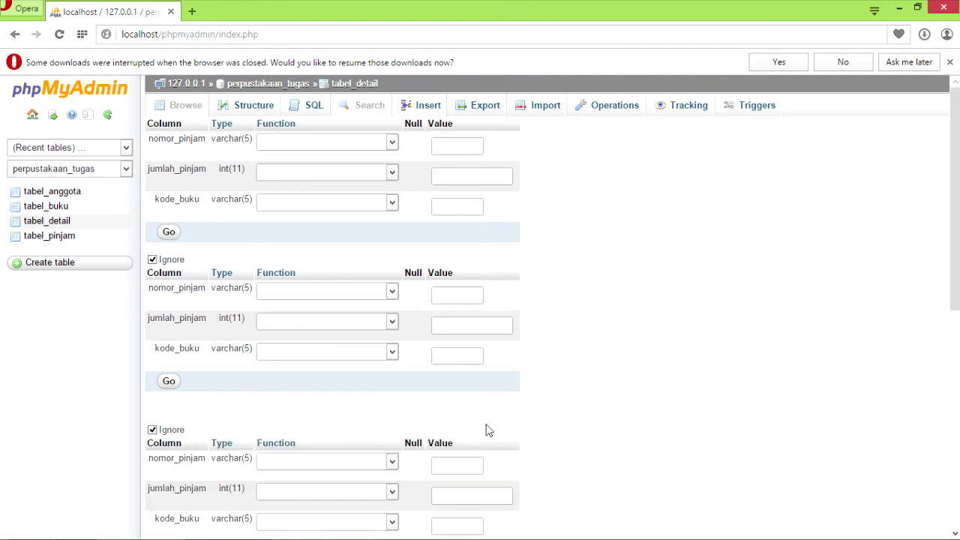
Fill the first detail row: loan pjm01, quantity 1, book bk01.
{"action": "left_click", "coordinate": [468, 147]}
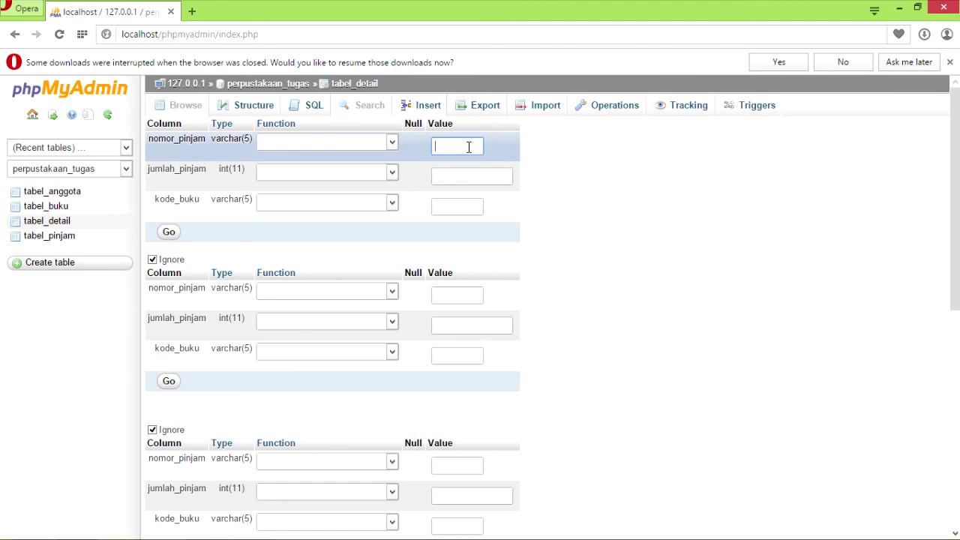
{"action": "type", "text": "pjm"}
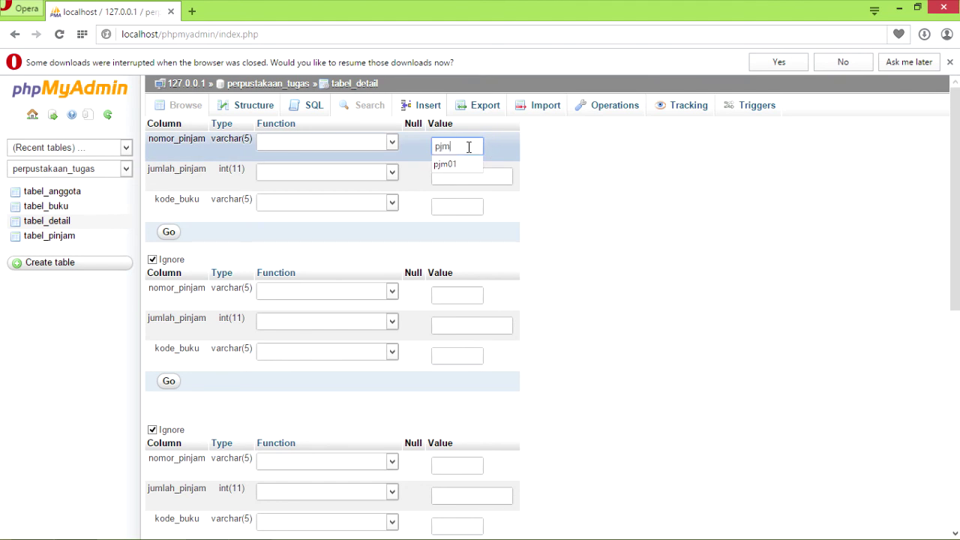
{"action": "left_click", "coordinate": [467, 163]}
{"action": "left_click", "coordinate": [466, 178]}
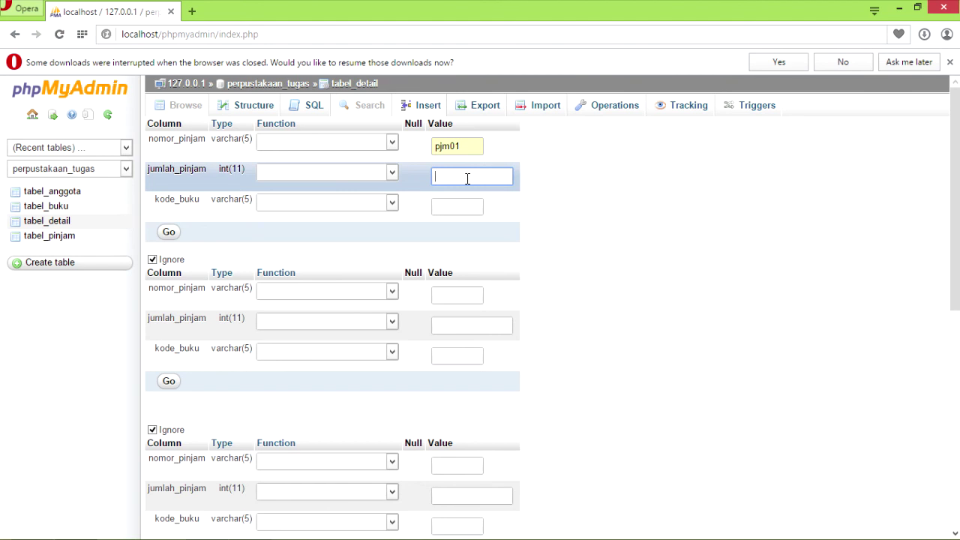
{"action": "type", "text": "1"}
{"action": "left_click", "coordinate": [468, 207]}
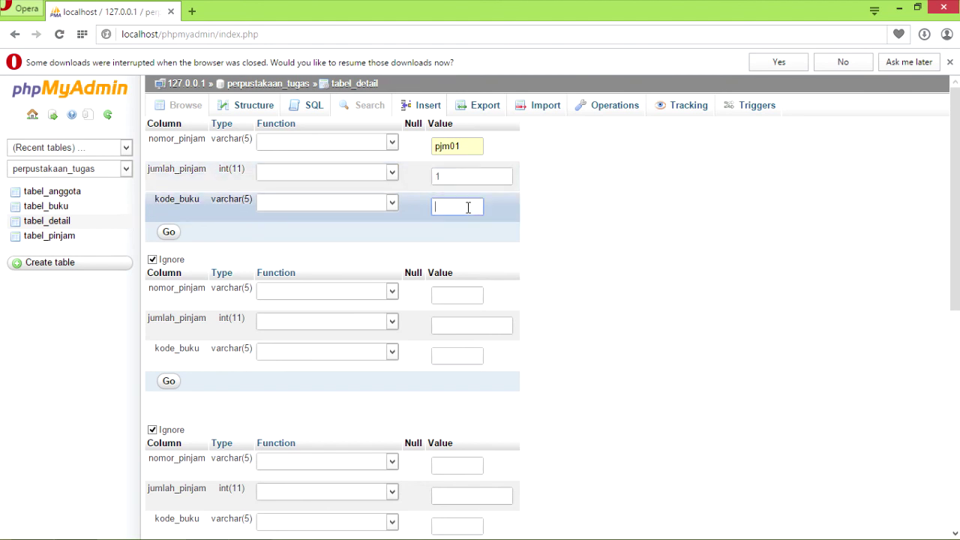
{"action": "type", "text": "bk"}
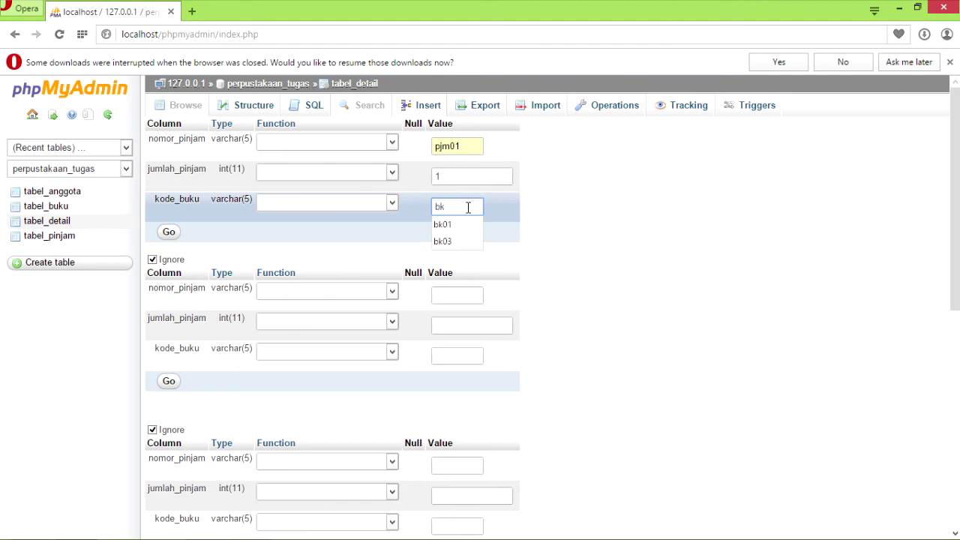
{"action": "left_click", "coordinate": [453, 226]}
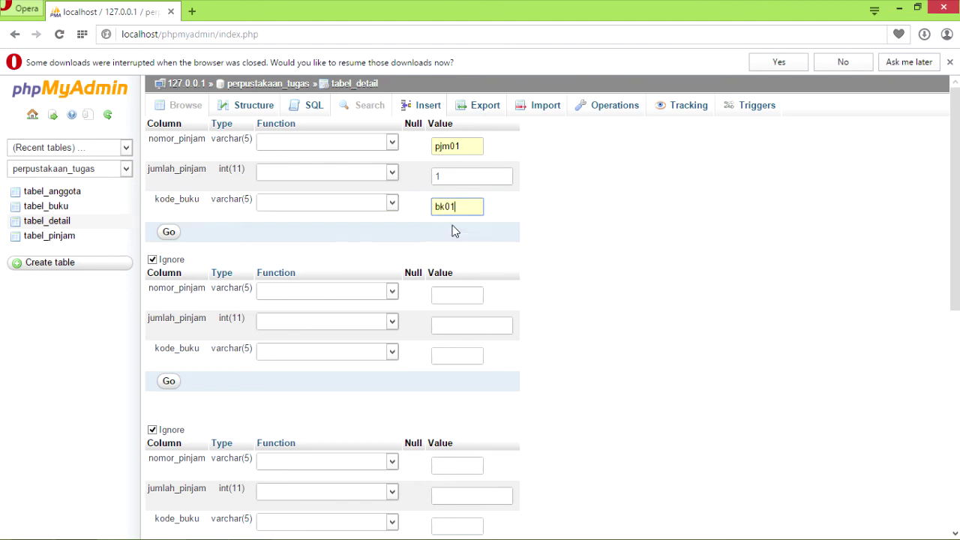
Fill the second detail row: loan pjm02, quantity 2, book bk02.
{"action": "left_click", "coordinate": [455, 293]}
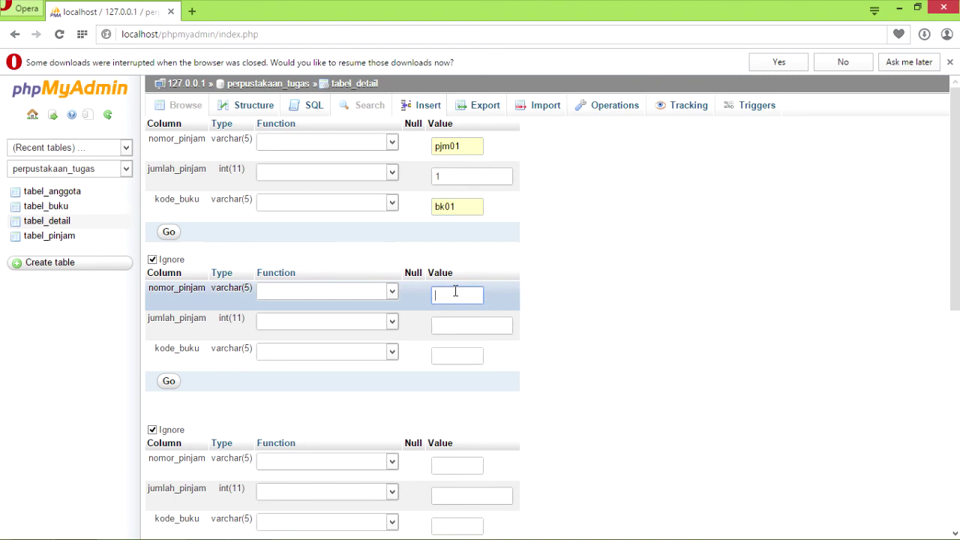
{"action": "type", "text": "pjm"}
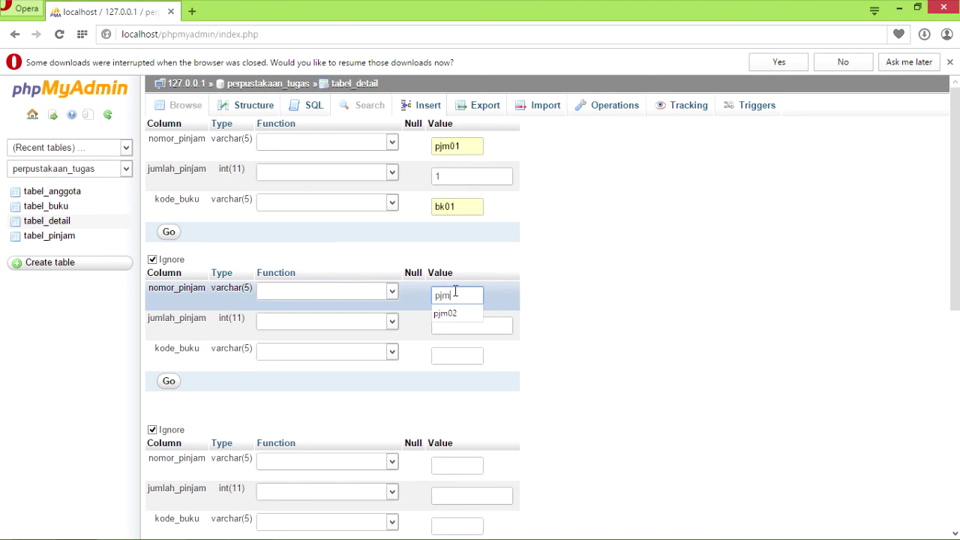
{"action": "left_click", "coordinate": [456, 315]}
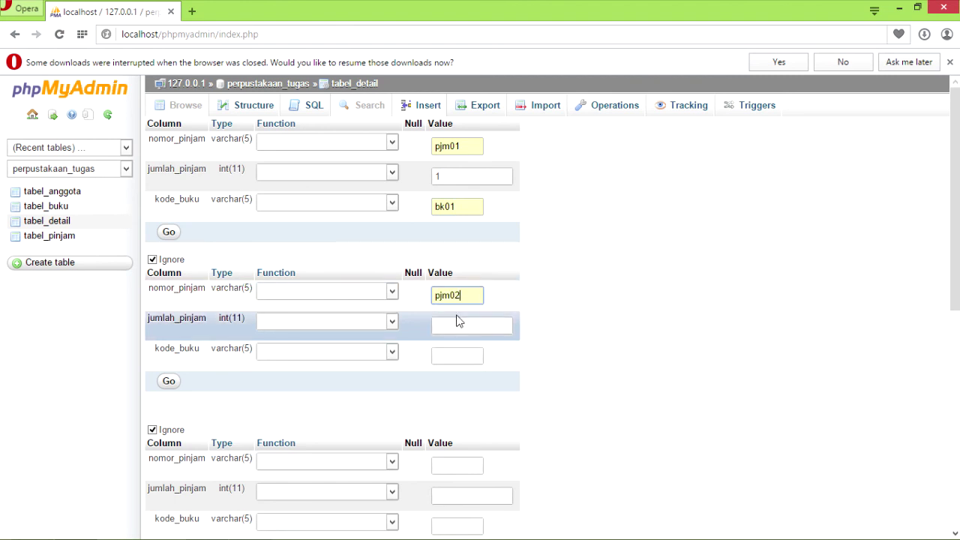
{"action": "left_click", "coordinate": [457, 323]}
{"action": "type", "text": "2"}
{"action": "left_click", "coordinate": [457, 357]}
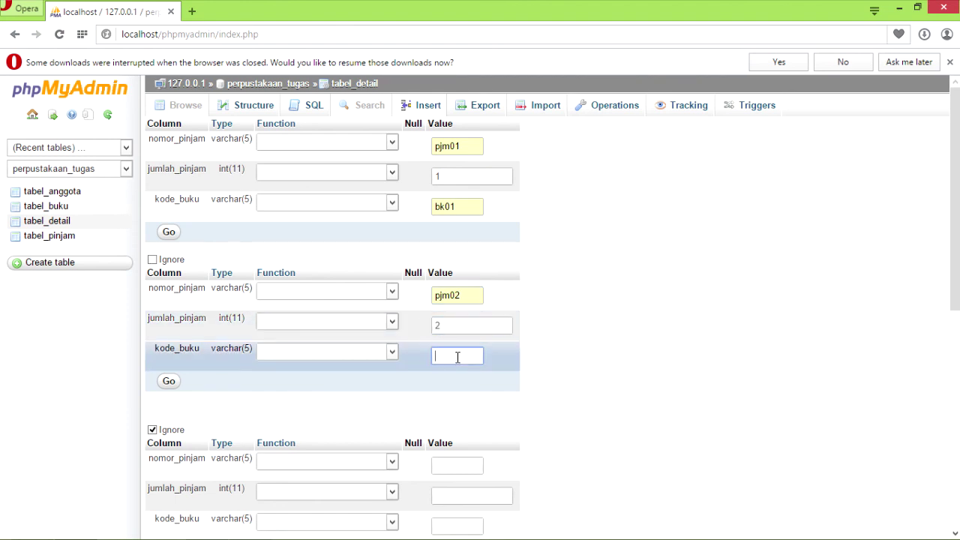
{"action": "type", "text": "bk"}
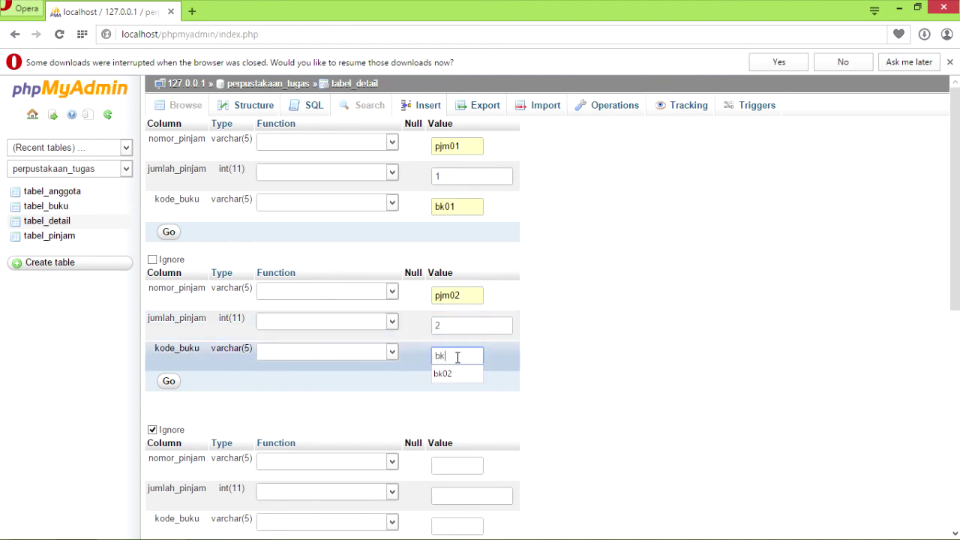
{"action": "left_click", "coordinate": [450, 375]}
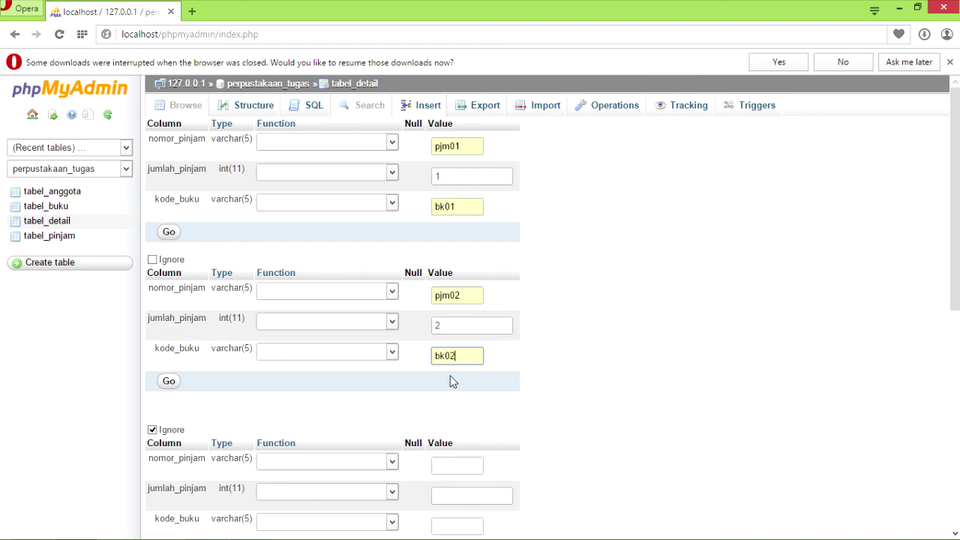
Fill the third detail row: loan pjm03, quantity 3, book bk03.
{"action": "left_click_drag", "start_coordinate": [955, 216], "coordinate": [955, 300]}
{"action": "left_click", "coordinate": [467, 290]}
{"action": "type", "text": "pjm03"}
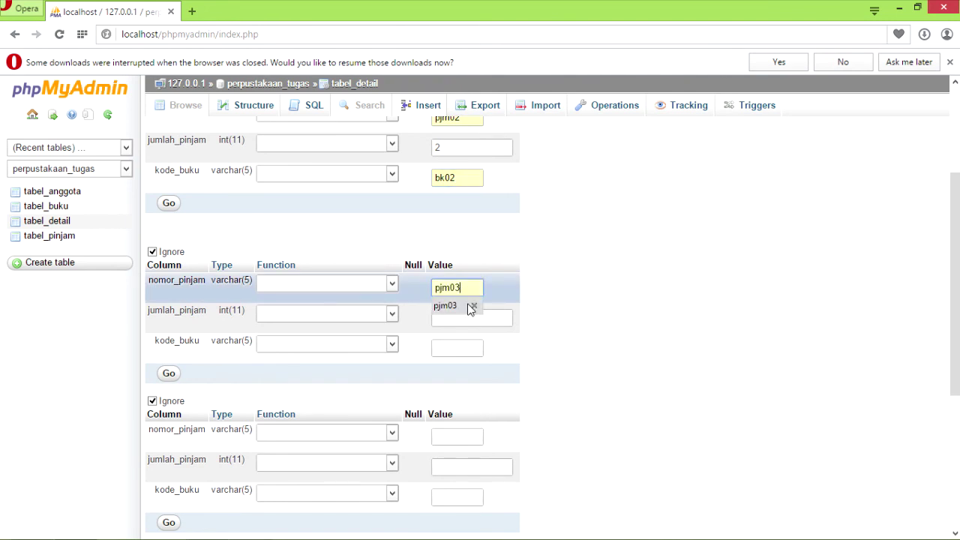
{"action": "left_click", "coordinate": [470, 307]}
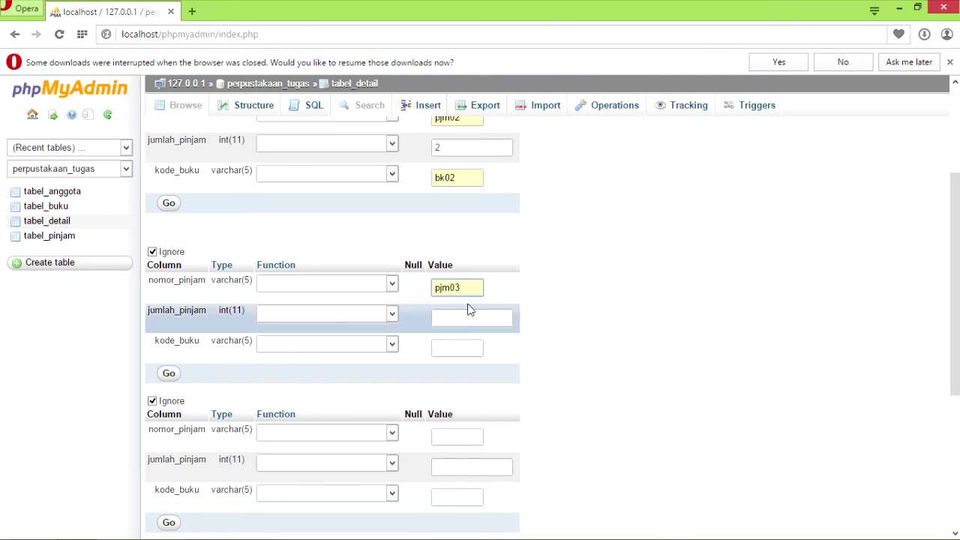
{"action": "left_click", "coordinate": [463, 319]}
{"action": "type", "text": "3"}
{"action": "left_click", "coordinate": [459, 346]}
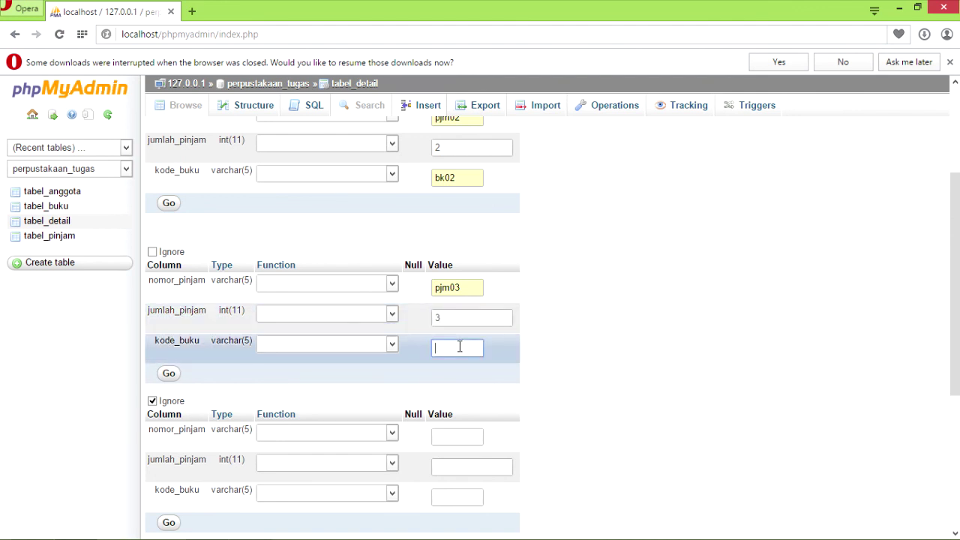
{"action": "type", "text": "bk03"}
Fill the fourth detail row with loan pjm04, quantity 2 and its book code.
{"action": "left_click", "coordinate": [451, 434]}
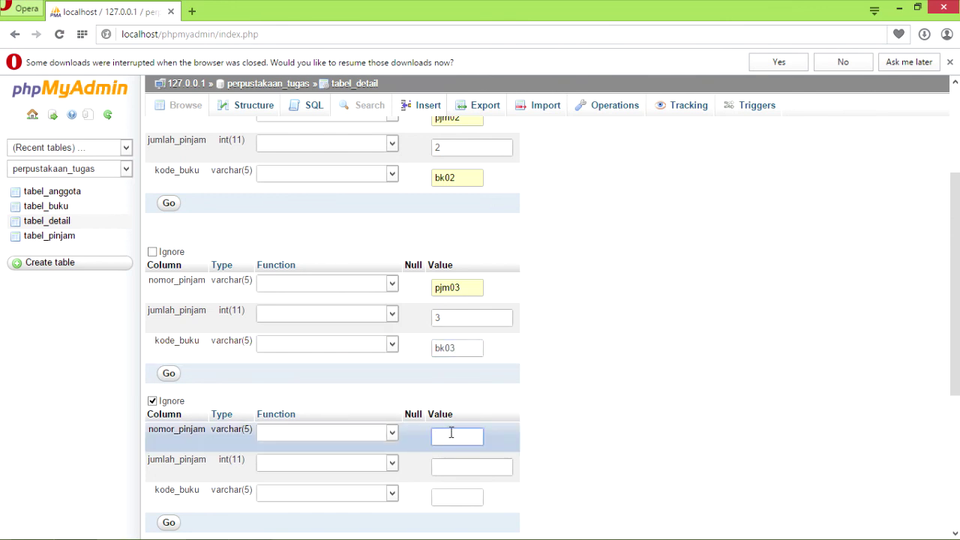
{"action": "type", "text": "pjm"}
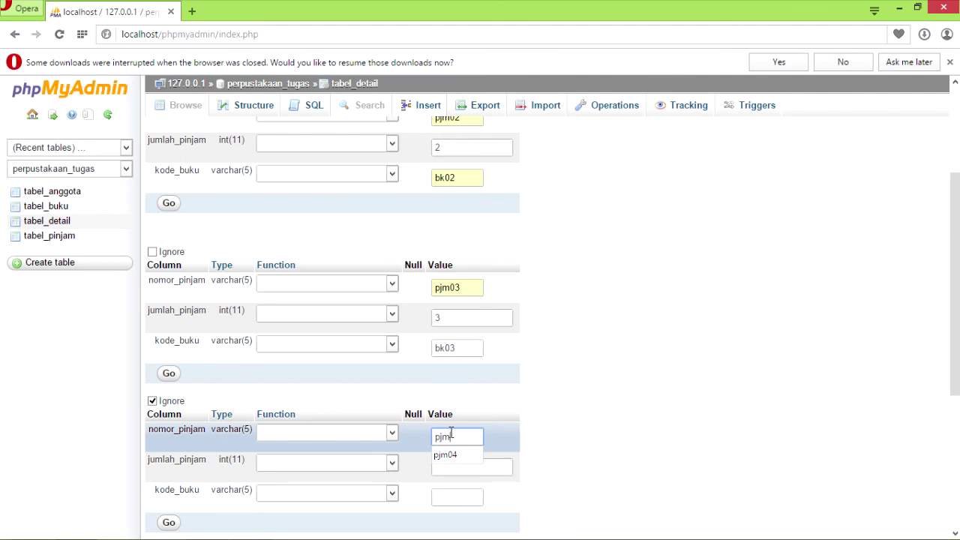
{"action": "type", "text": "04"}
{"action": "left_click", "coordinate": [444, 468]}
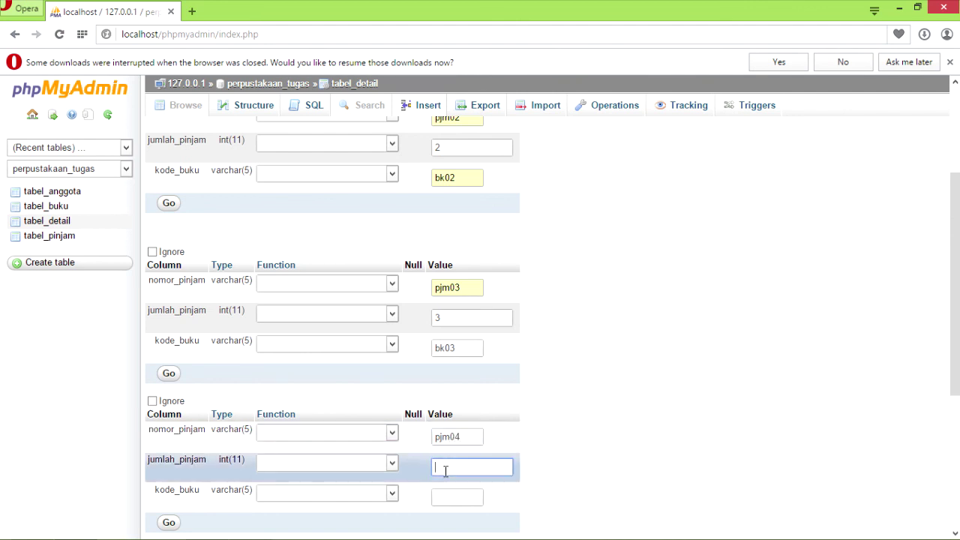
{"action": "type", "text": "2"}
{"action": "left_click", "coordinate": [448, 495]}
{"action": "type", "text": "bk04"}
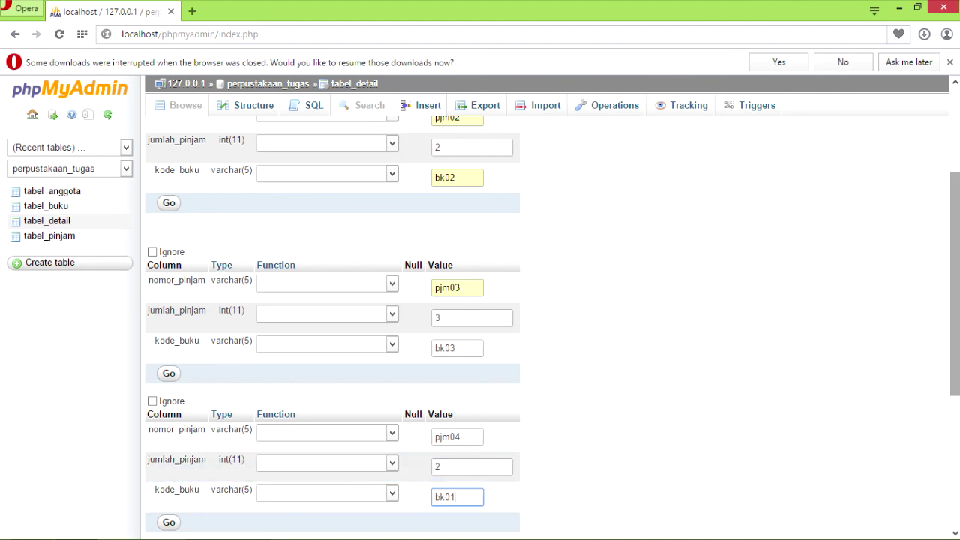
{"action": "scroll", "coordinate": [955, 364], "scroll_direction": "down", "scroll_amount": 4}
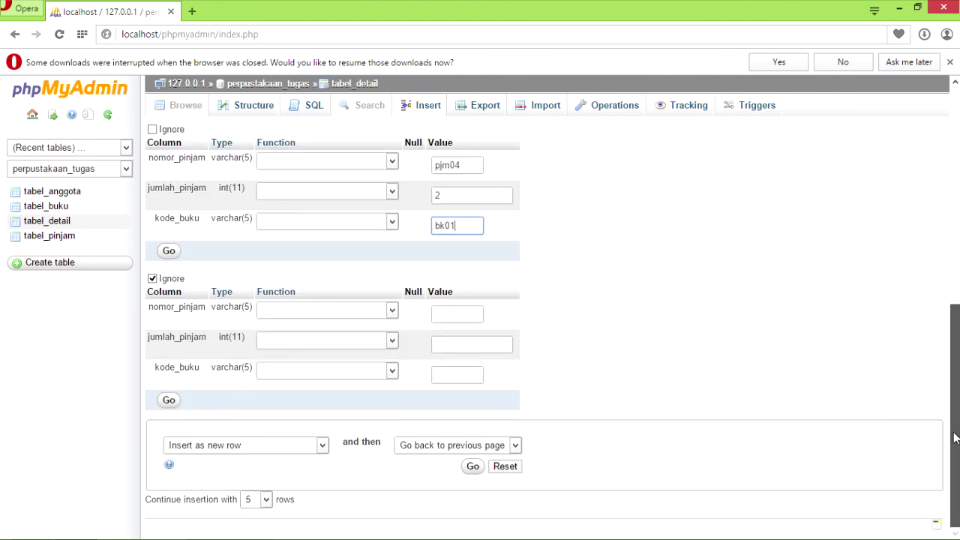
Insert the four detail rows, browse tabel_detail, then return to the perpustakaan_tugas overview.
{"action": "left_click", "coordinate": [479, 468]}
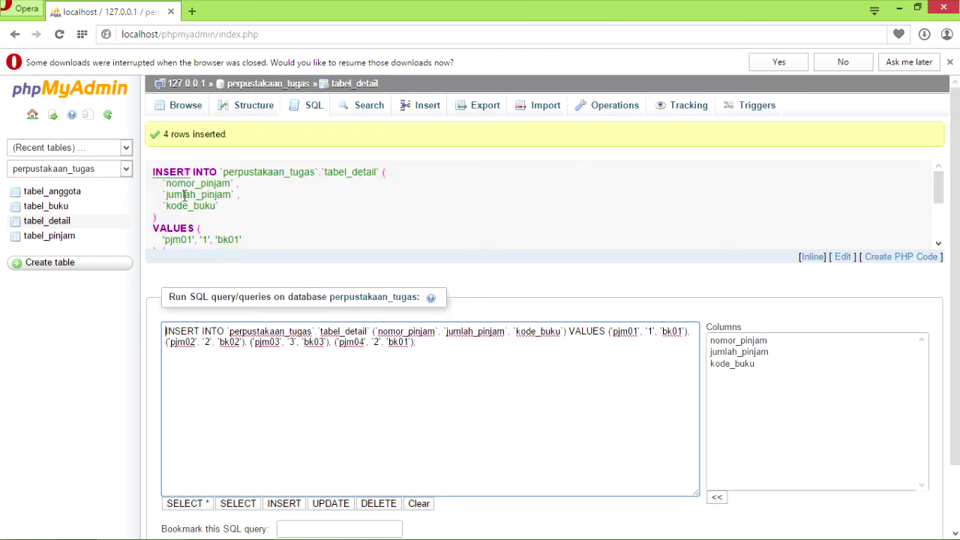
{"action": "left_click", "coordinate": [177, 111]}
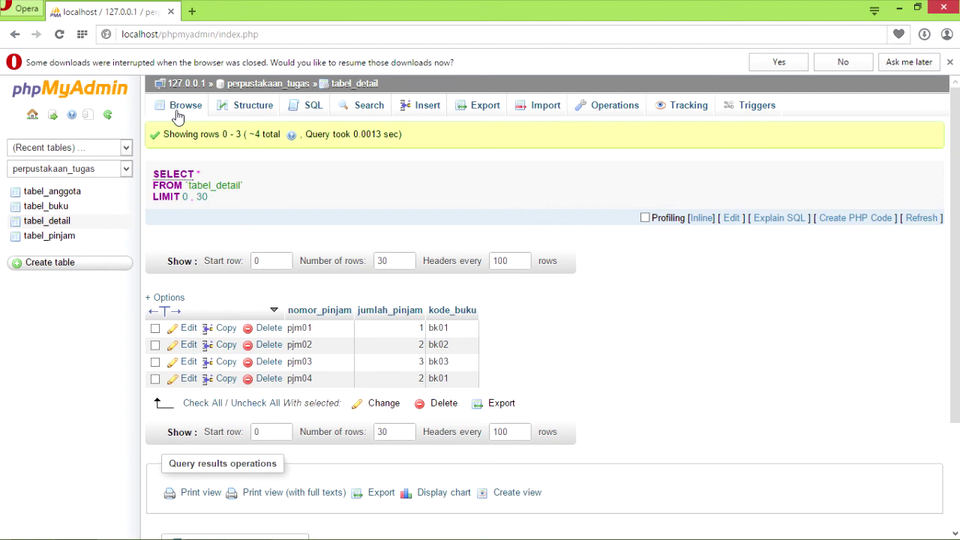
{"action": "left_click", "coordinate": [260, 86]}
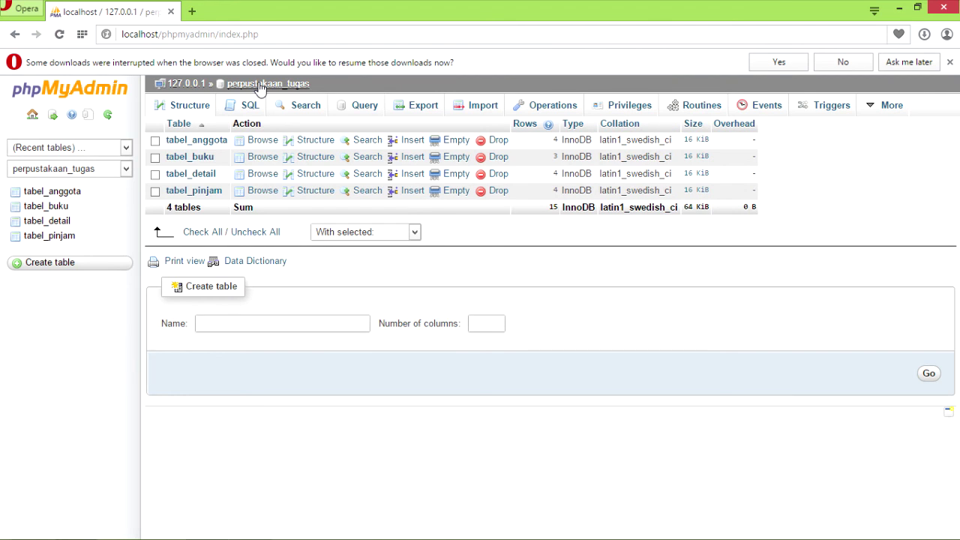
Open the Export page for the perpustakaan_tugas database, with Quick method and SQL format.
{"action": "left_click", "coordinate": [424, 111]}
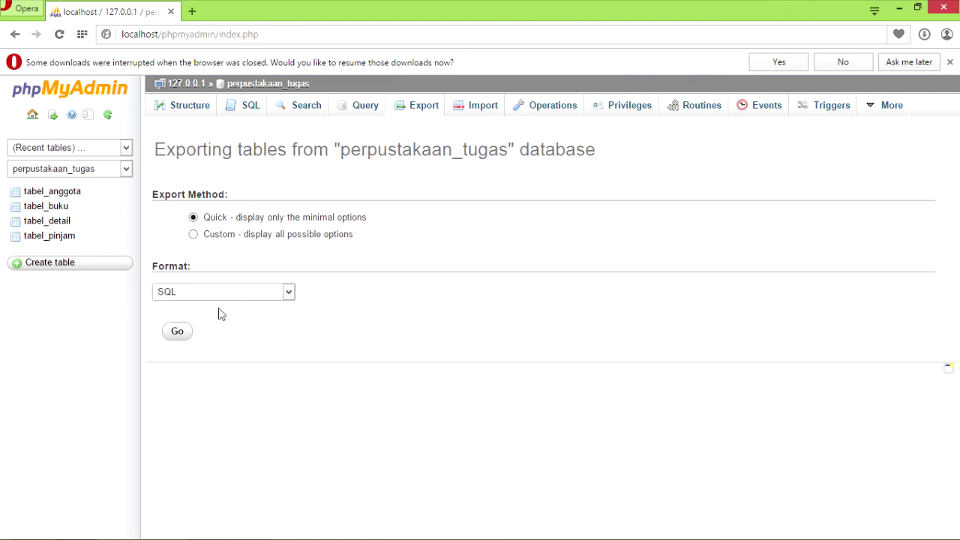
Export perpustakaan_tugas as perpustakaan_tugas.sql and show the downloaded file in Downloads.
{"action": "left_click", "coordinate": [177, 339]}
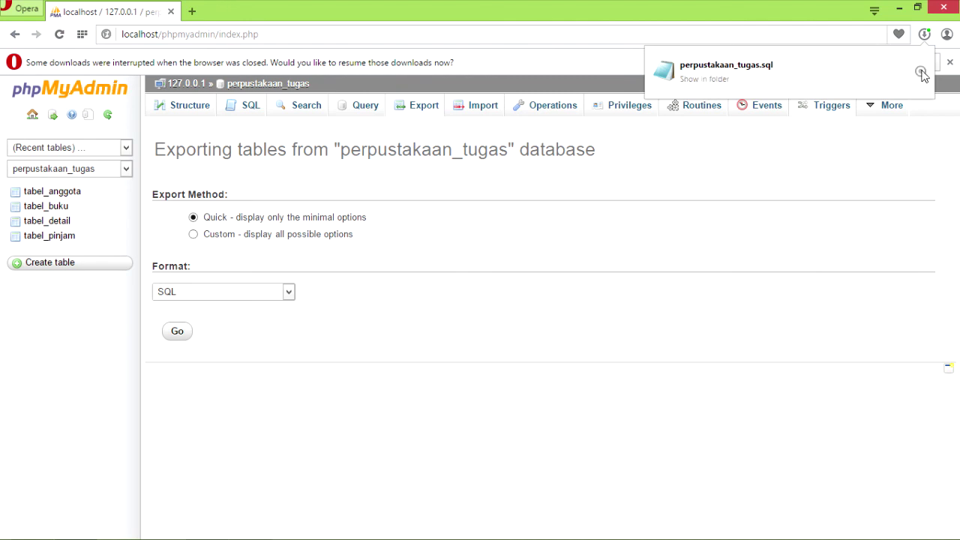
{"action": "left_click", "coordinate": [922, 72]}
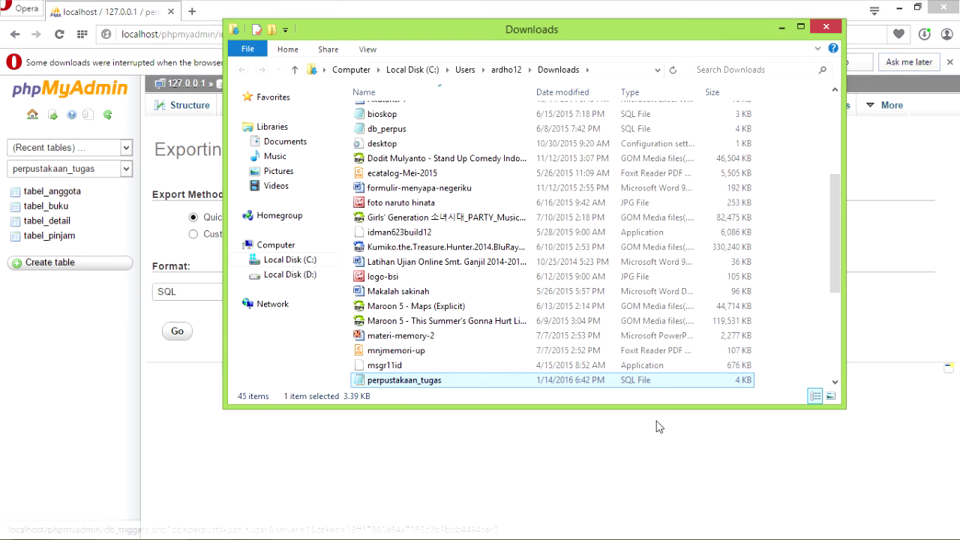
Cut perpustakaan_tugas from Downloads, go to D:\SEMESTER 3\TEKNIK PEMROGRAMAN, and dismiss the Smadav alert.
{"action": "right_click", "coordinate": [617, 382]}
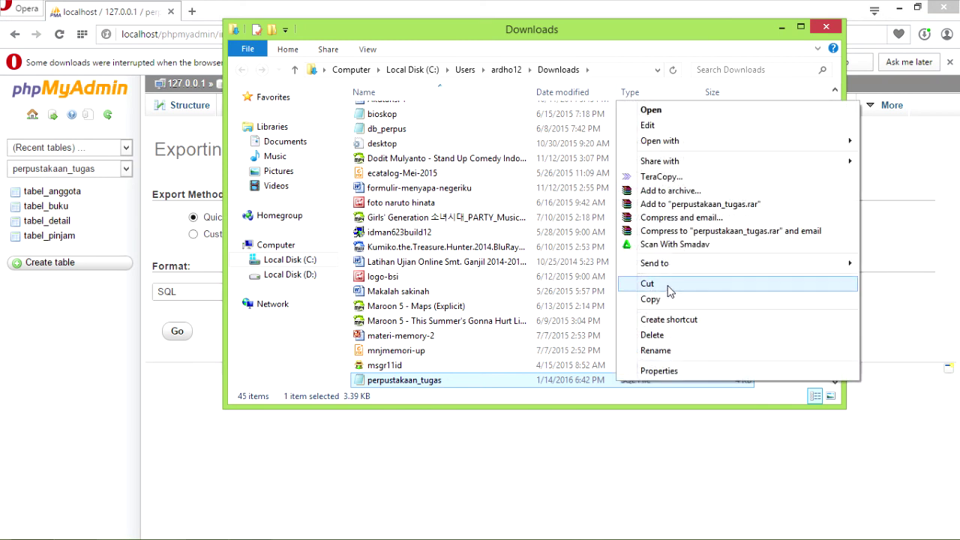
{"action": "left_click", "coordinate": [669, 290]}
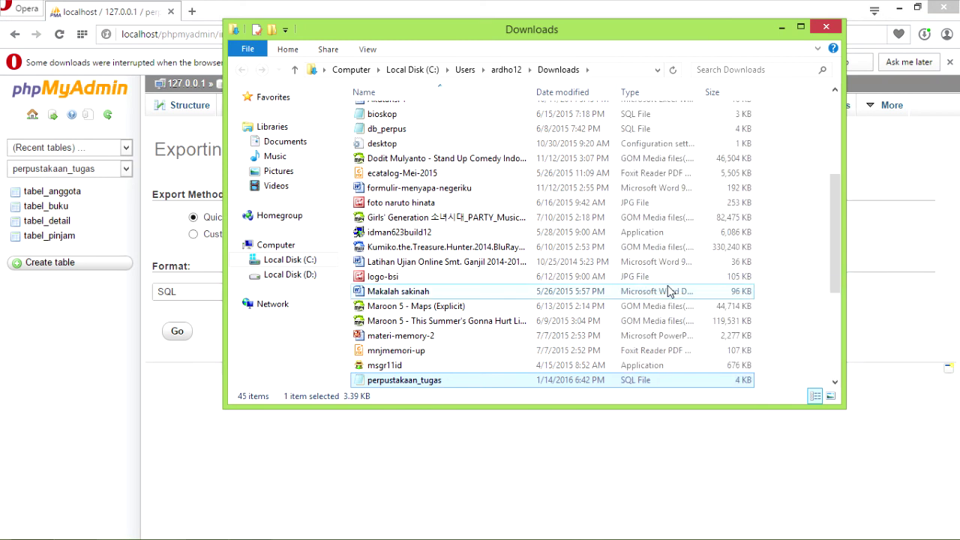
{"action": "left_click", "coordinate": [290, 277]}
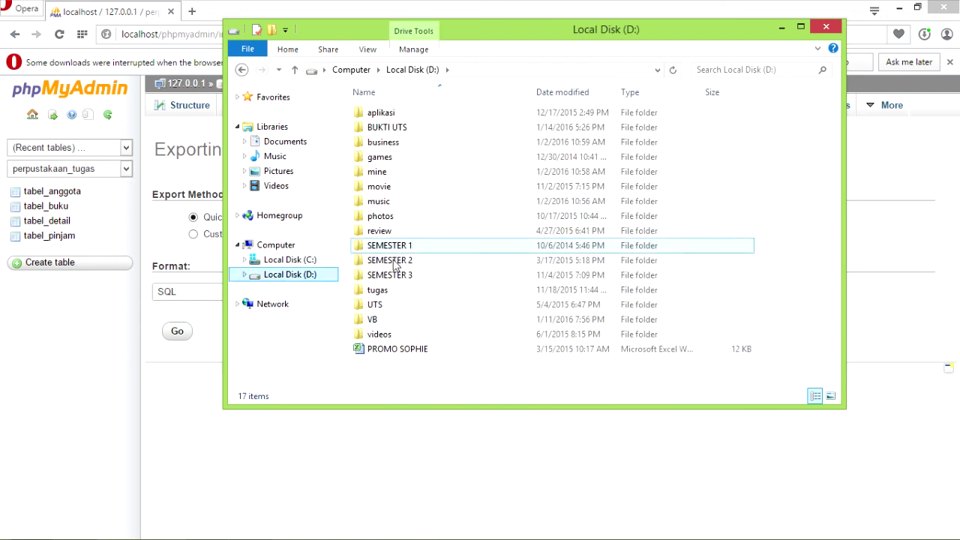
{"action": "double_click", "coordinate": [396, 275]}
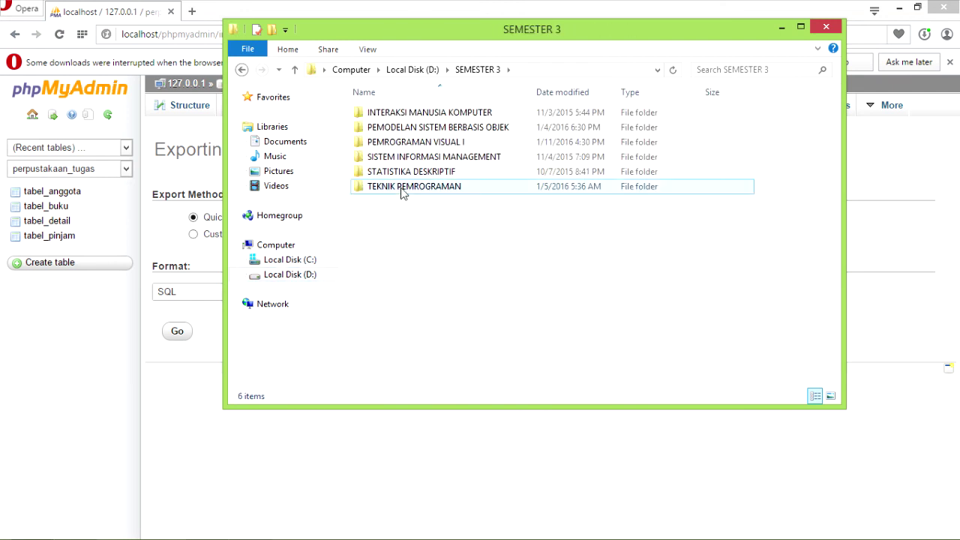
{"action": "double_click", "coordinate": [402, 187]}
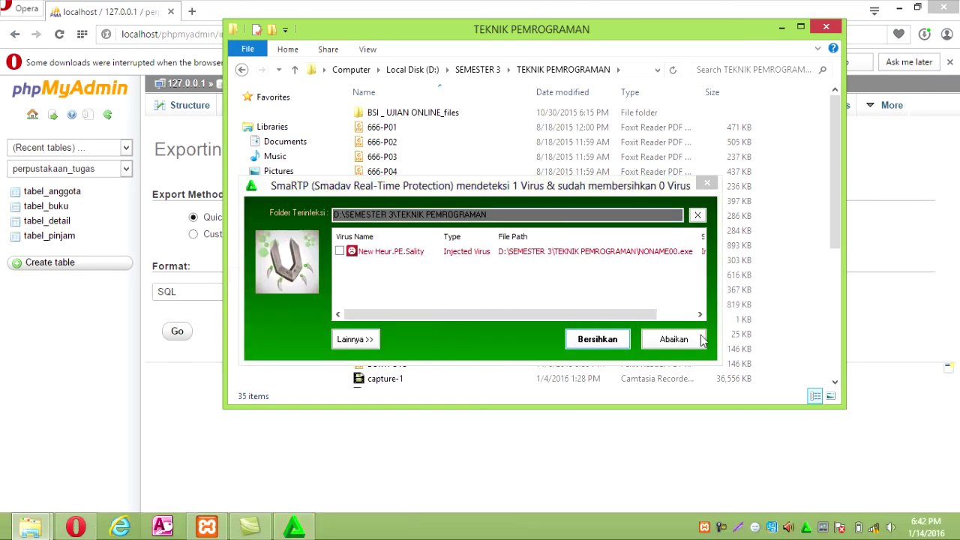
{"action": "left_click", "coordinate": [693, 339]}
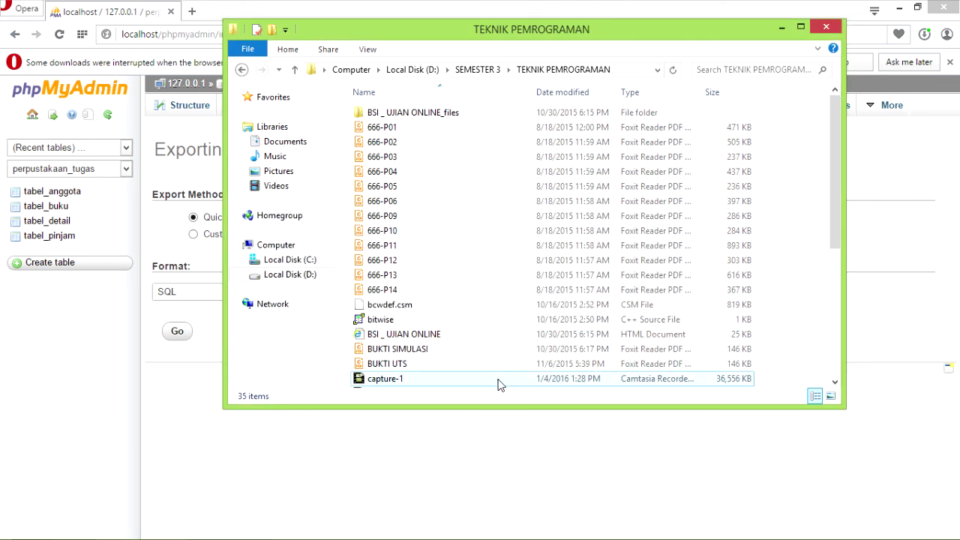
Create a new folder named tugas in TEKNIK PEMROGRAMAN, then minimize File Explorer.
{"action": "right_click", "coordinate": [453, 216]}
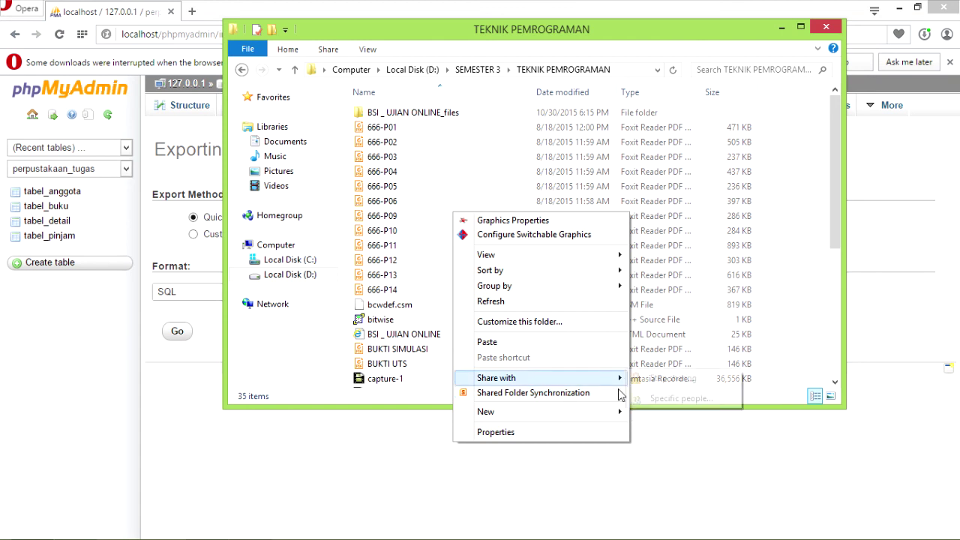
{"action": "mouse_move", "coordinate": [620, 417]}
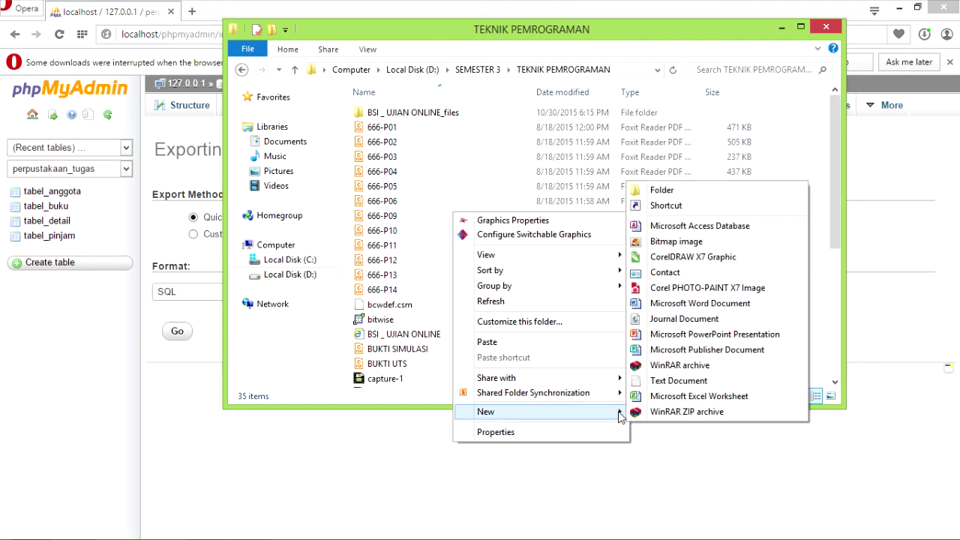
{"action": "left_click", "coordinate": [663, 194]}
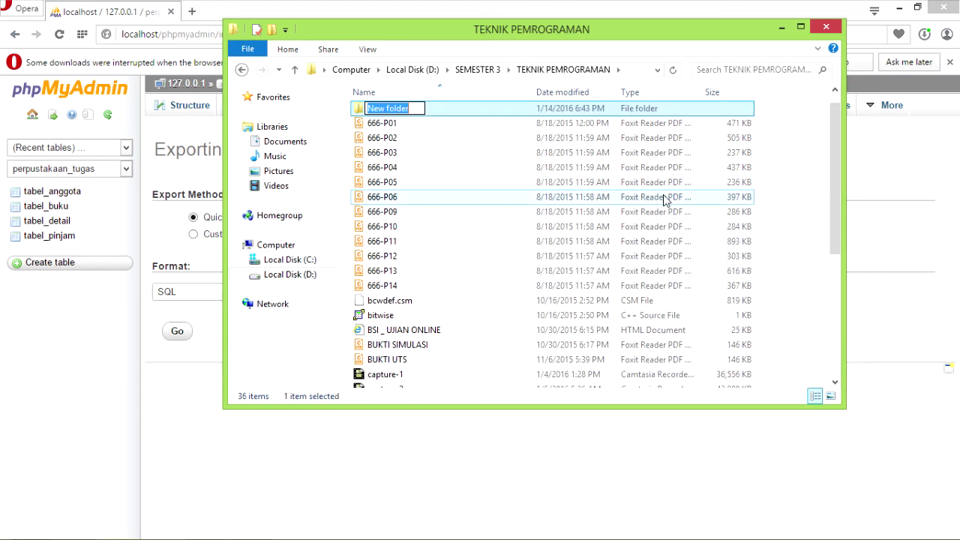
{"action": "type", "text": "tugas"}
{"action": "key", "text": "Return"}
{"action": "key", "text": "Return"}
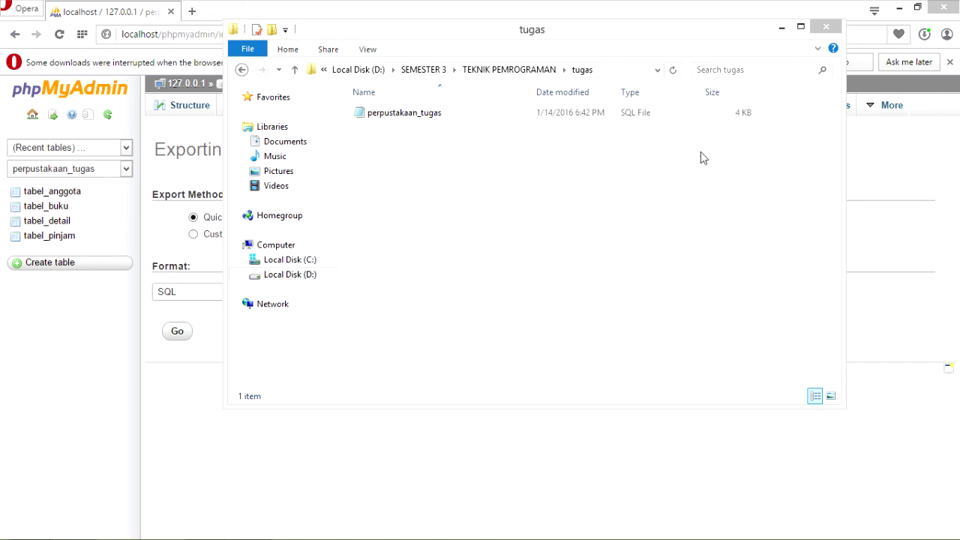
{"action": "left_click", "coordinate": [780, 29]}
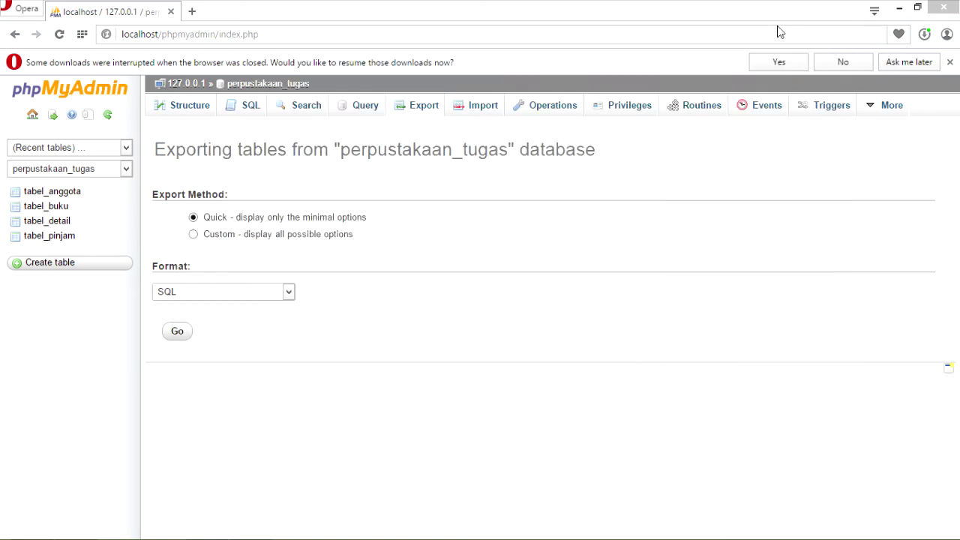